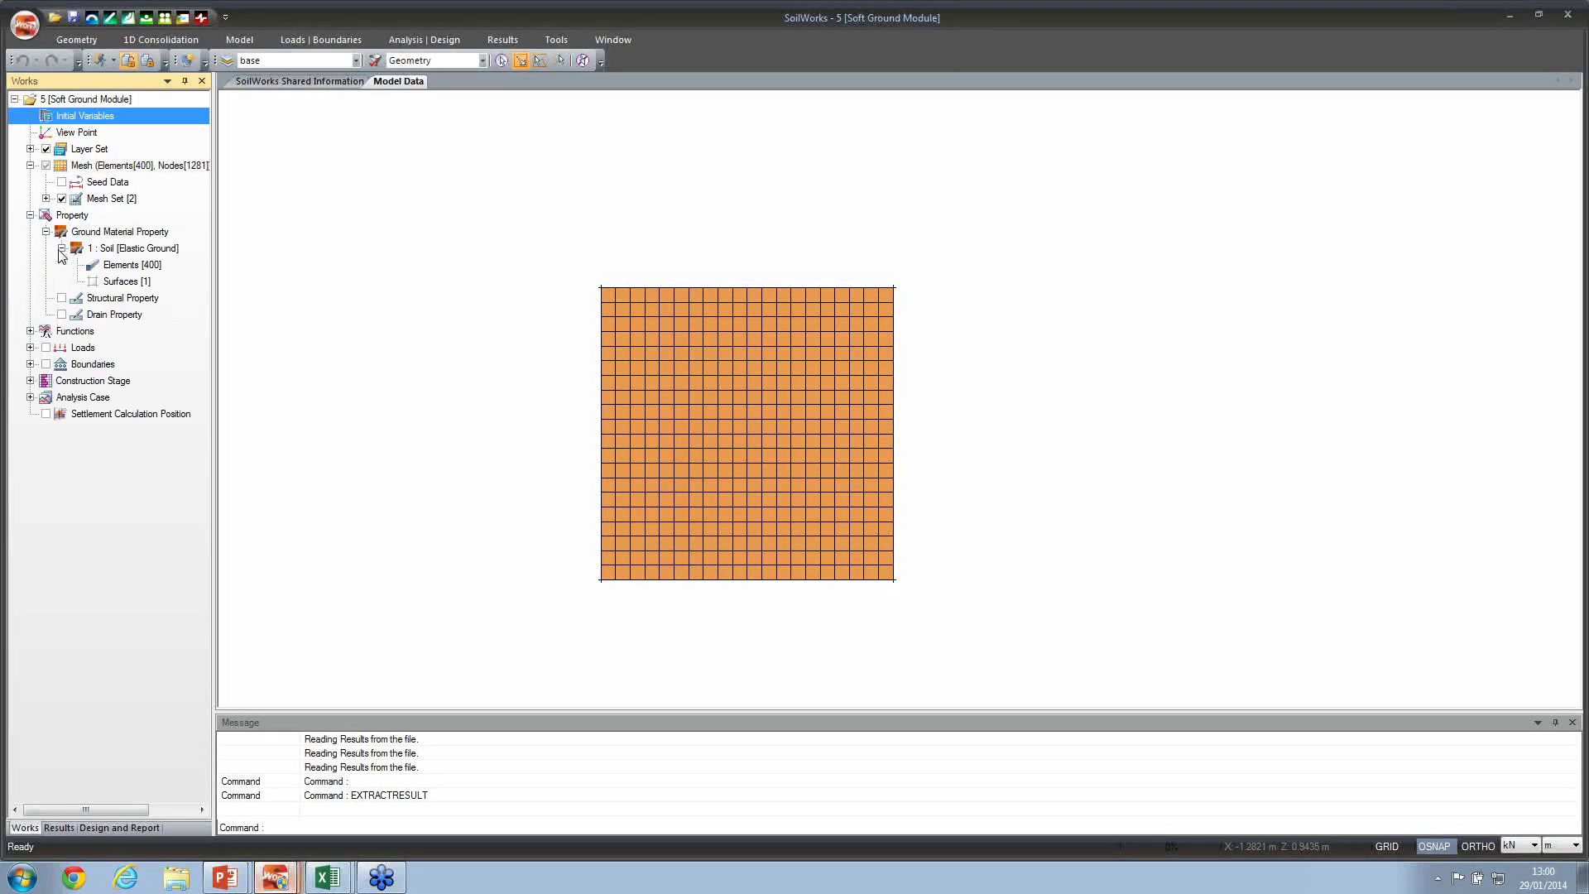
Step: Review the Elastic Ground parameters of the Soil ground material, leaving them unmodified
{"action": "right_click", "coordinate": [120, 249]}
{"action": "left_click", "coordinate": [164, 304]}
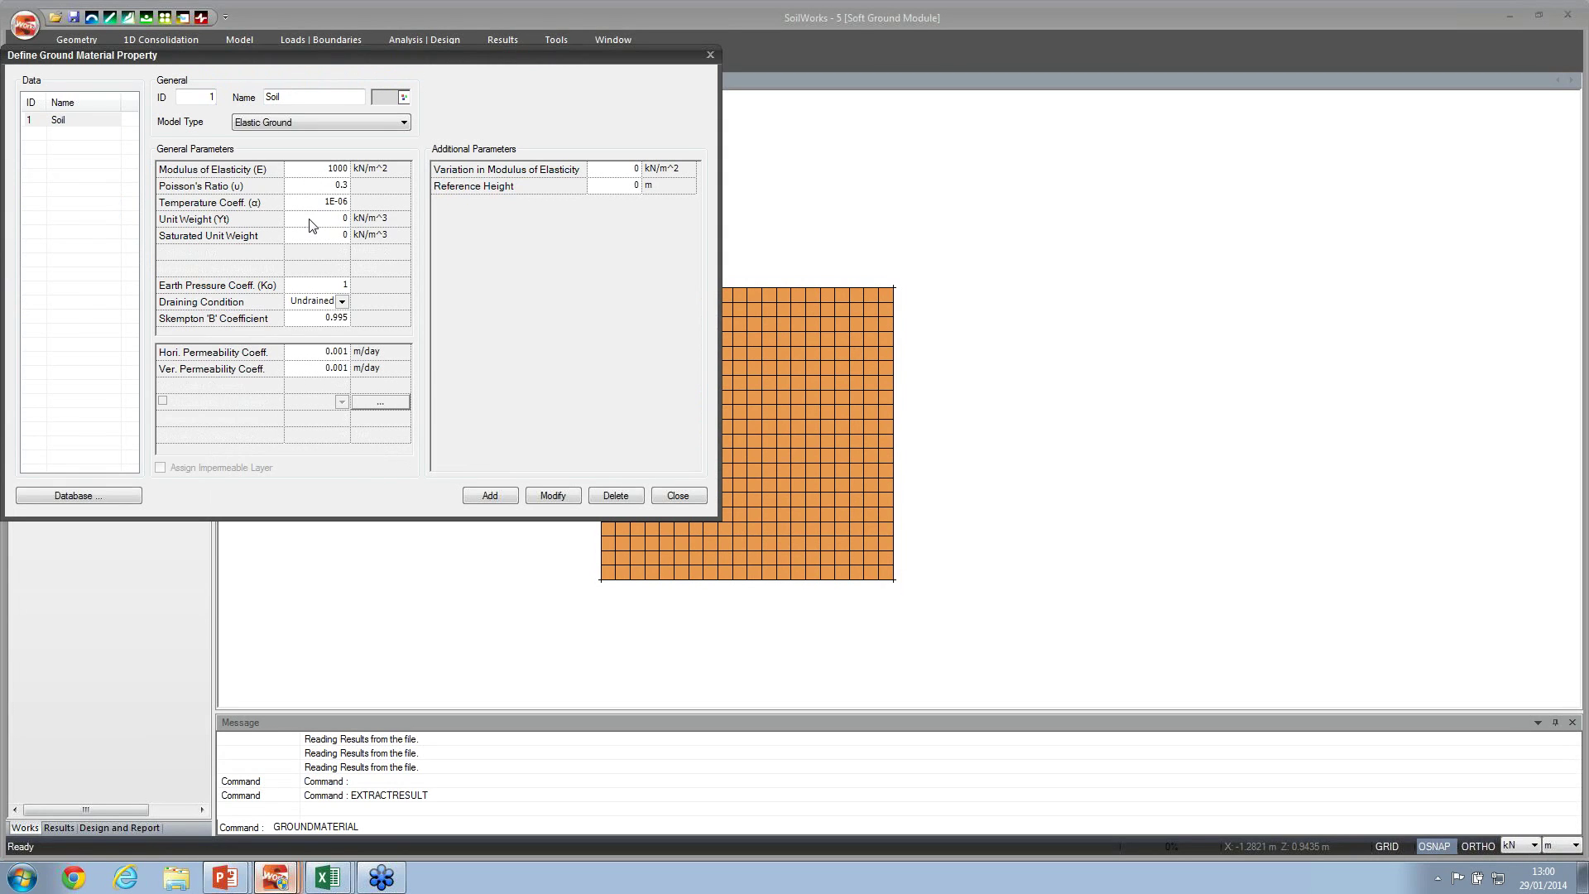
{"action": "left_click", "coordinate": [678, 497]}
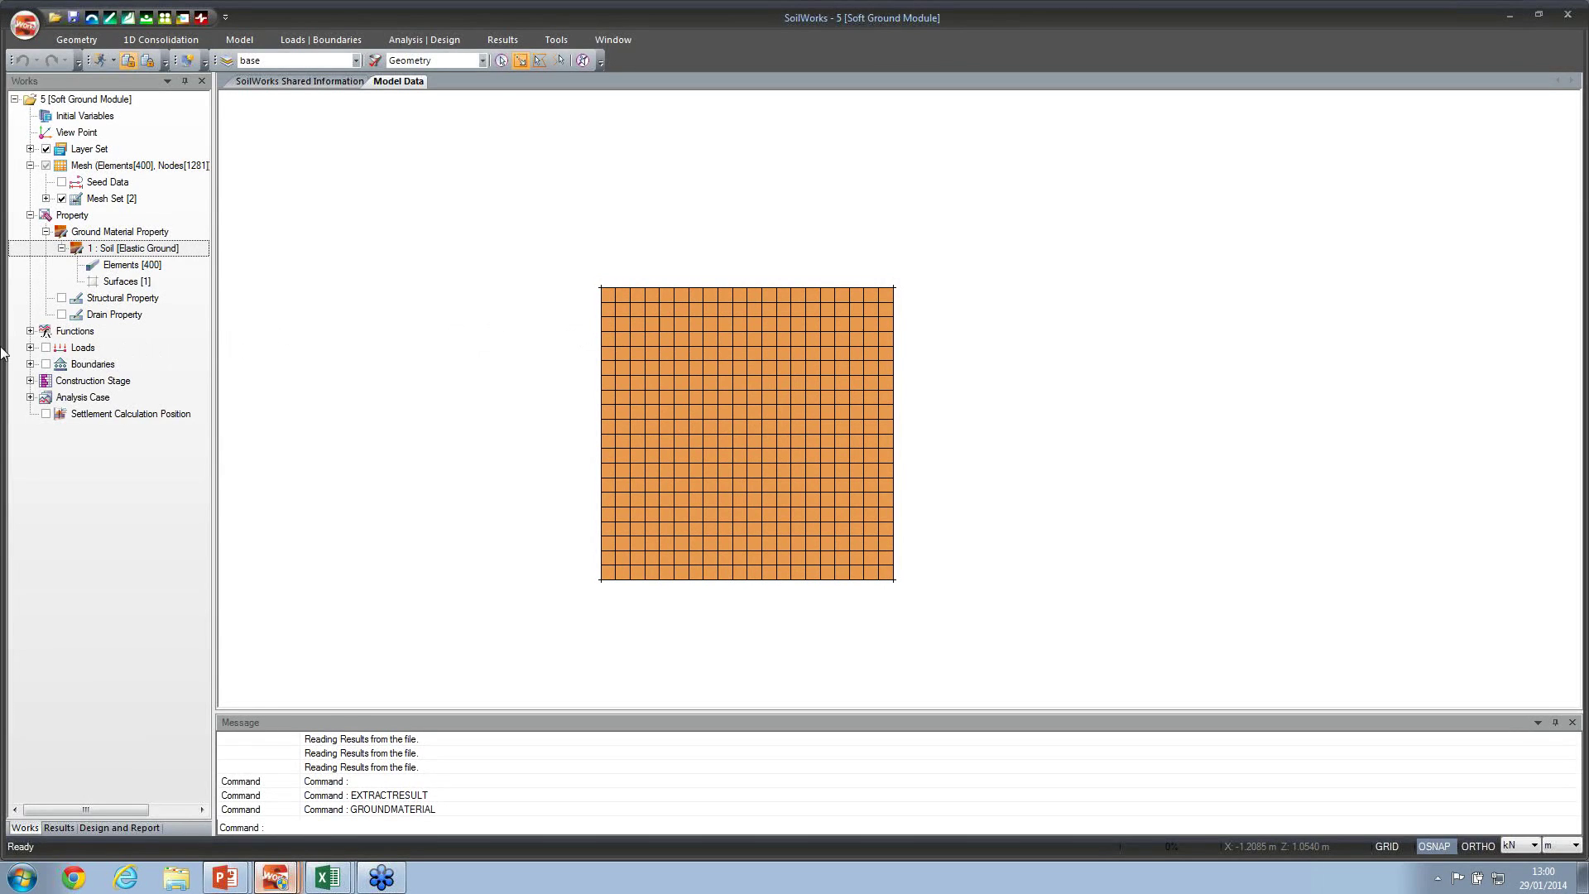
Step: Inspect the ground supports and the draining condition on the mesh one after the other, hiding each after viewing
{"action": "left_click", "coordinate": [29, 364]}
{"action": "left_click", "coordinate": [62, 382]}
{"action": "left_click_drag", "start_coordinate": [758, 498], "coordinate": [801, 472]}
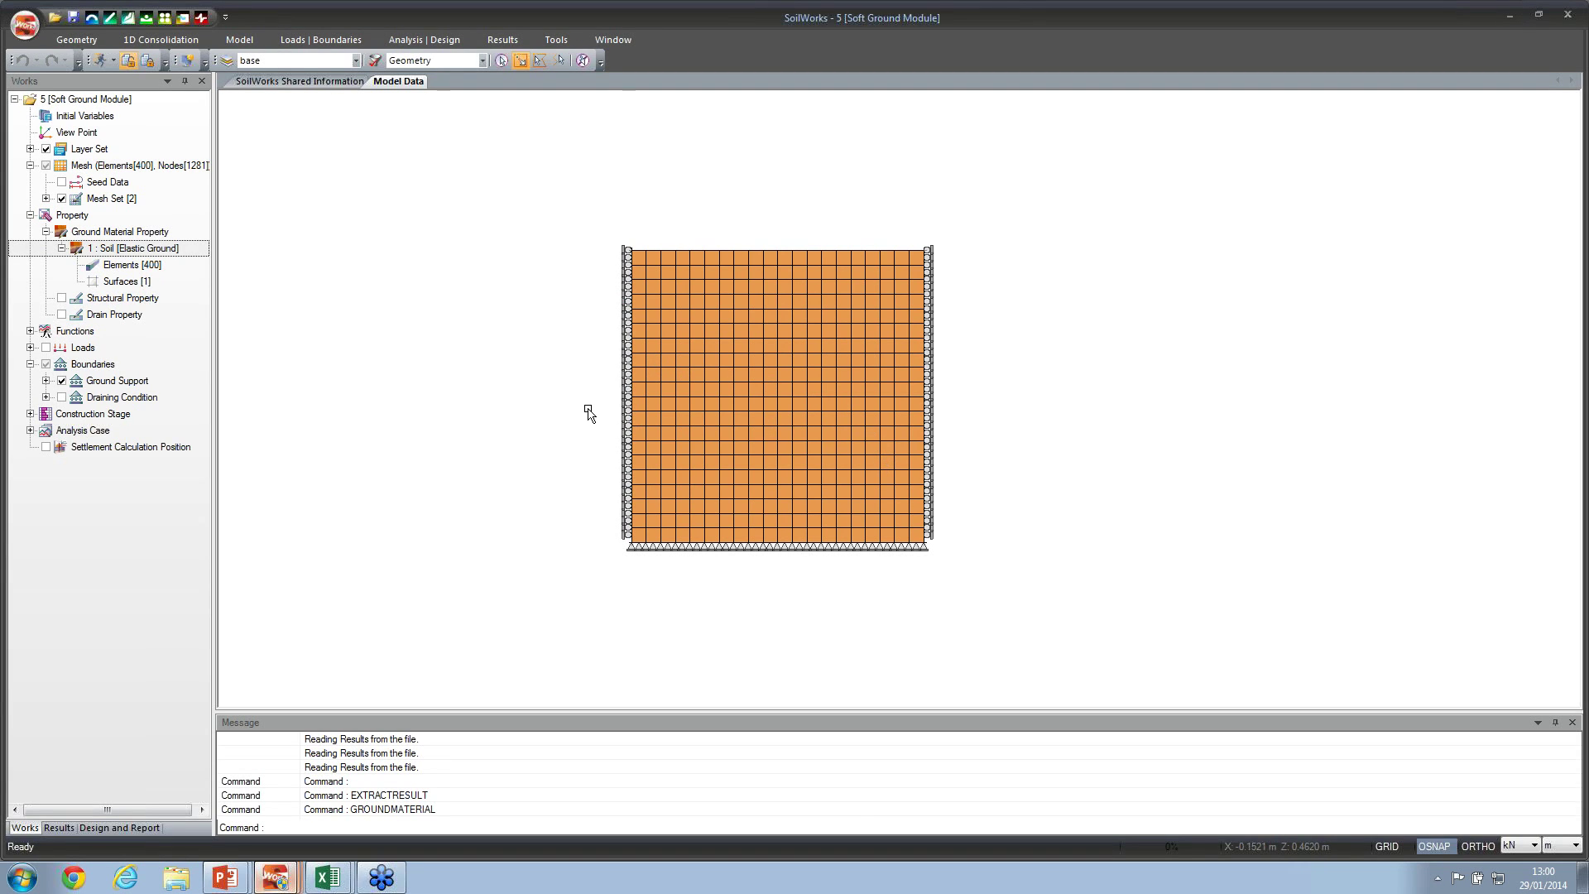
{"action": "left_click", "coordinate": [61, 381]}
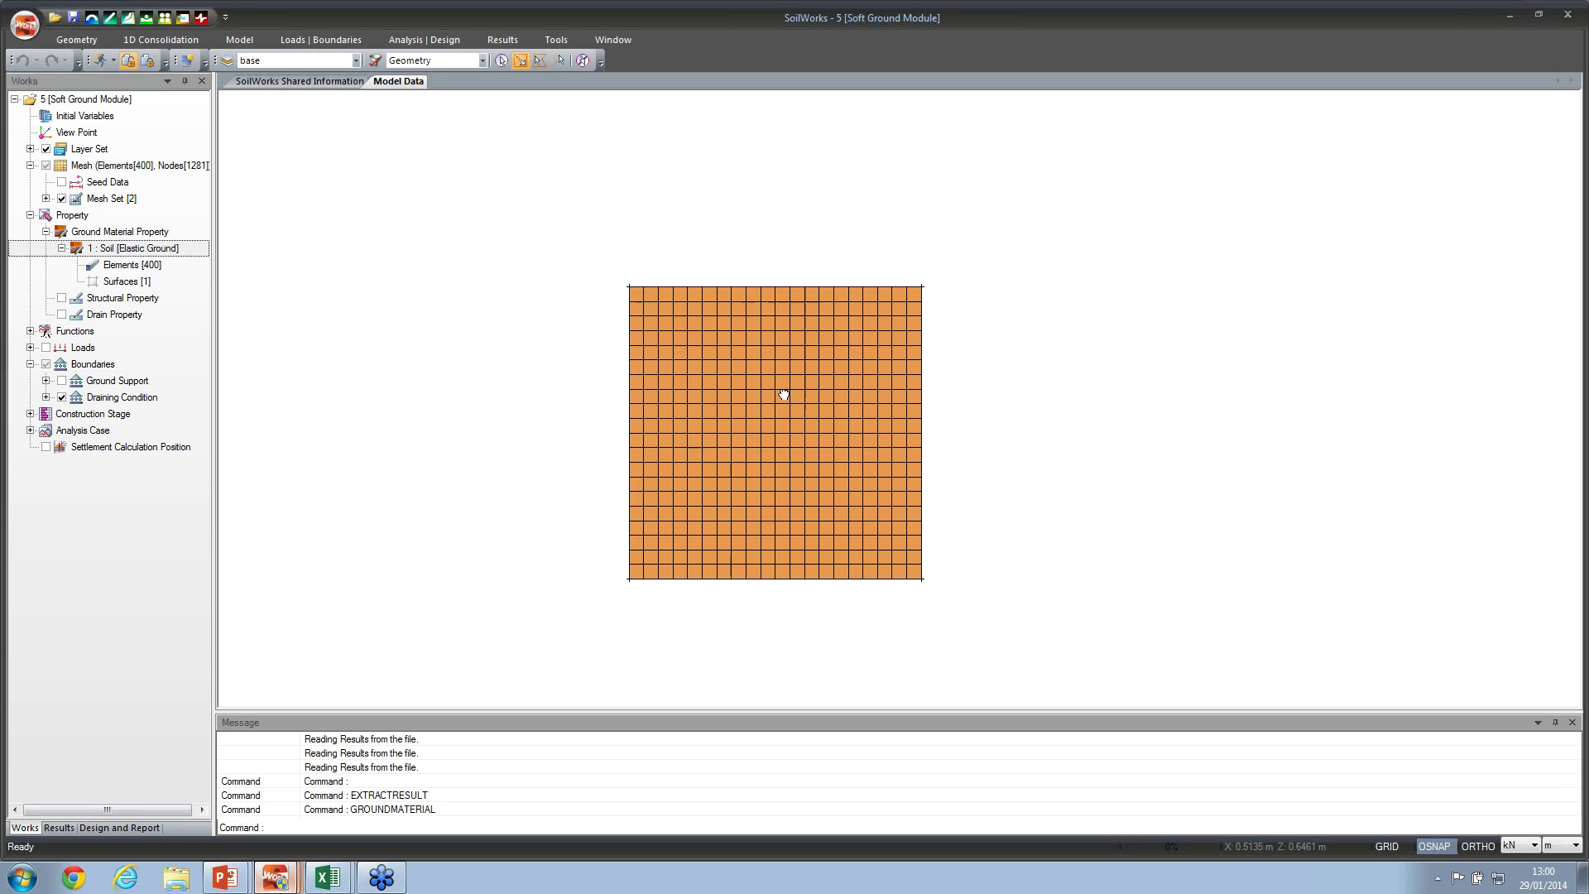
{"action": "scroll", "coordinate": [756, 330], "scroll_direction": "up", "scroll_amount": 2}
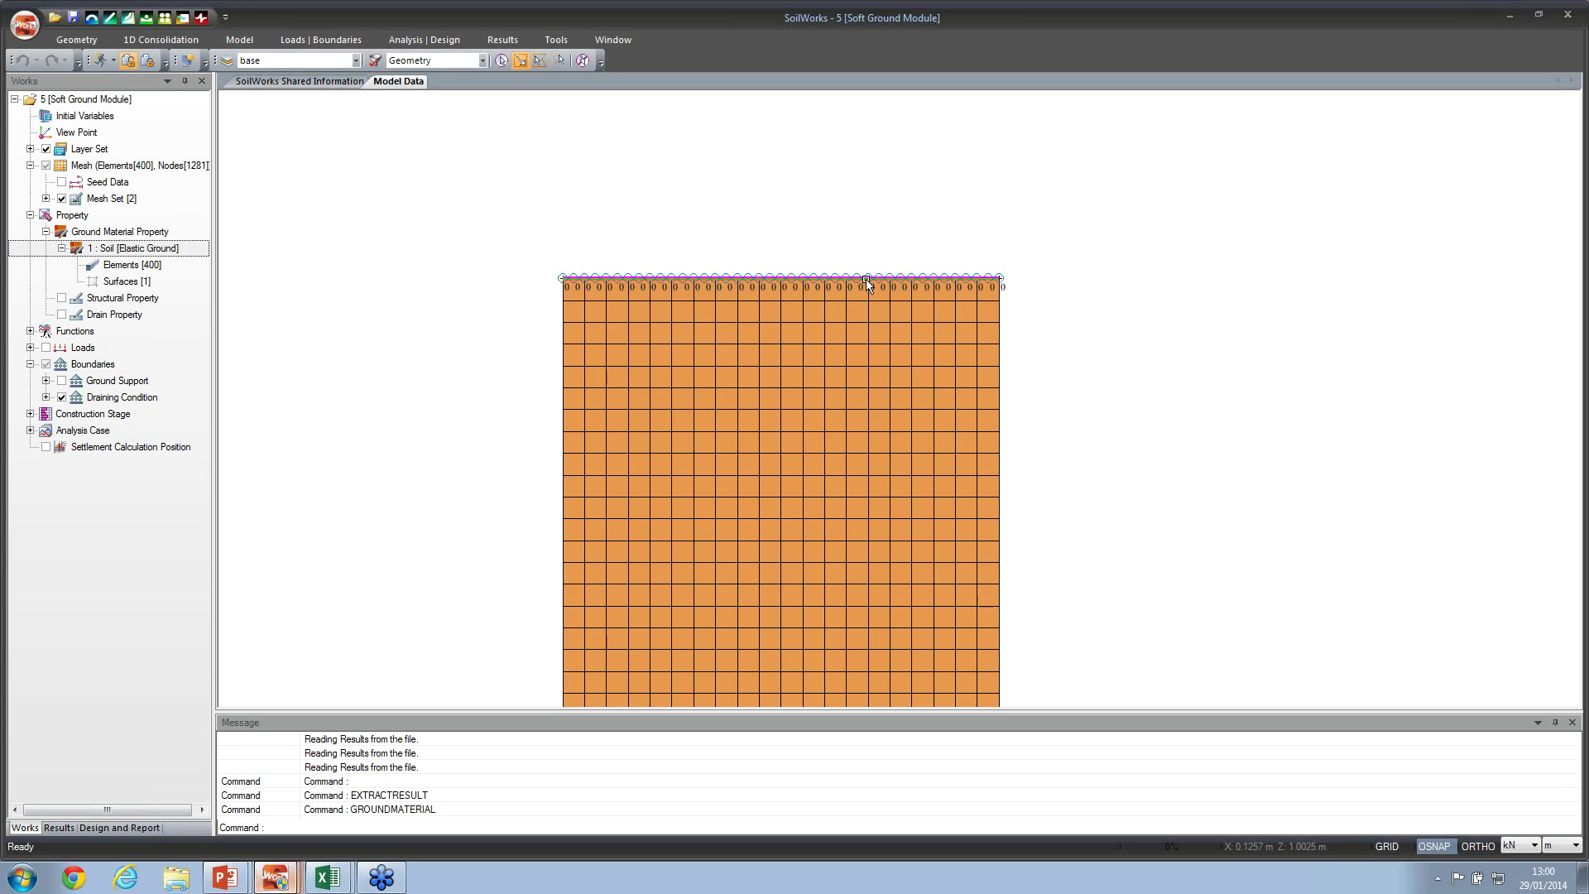
{"action": "scroll", "coordinate": [868, 284], "scroll_direction": "down", "scroll_amount": 1}
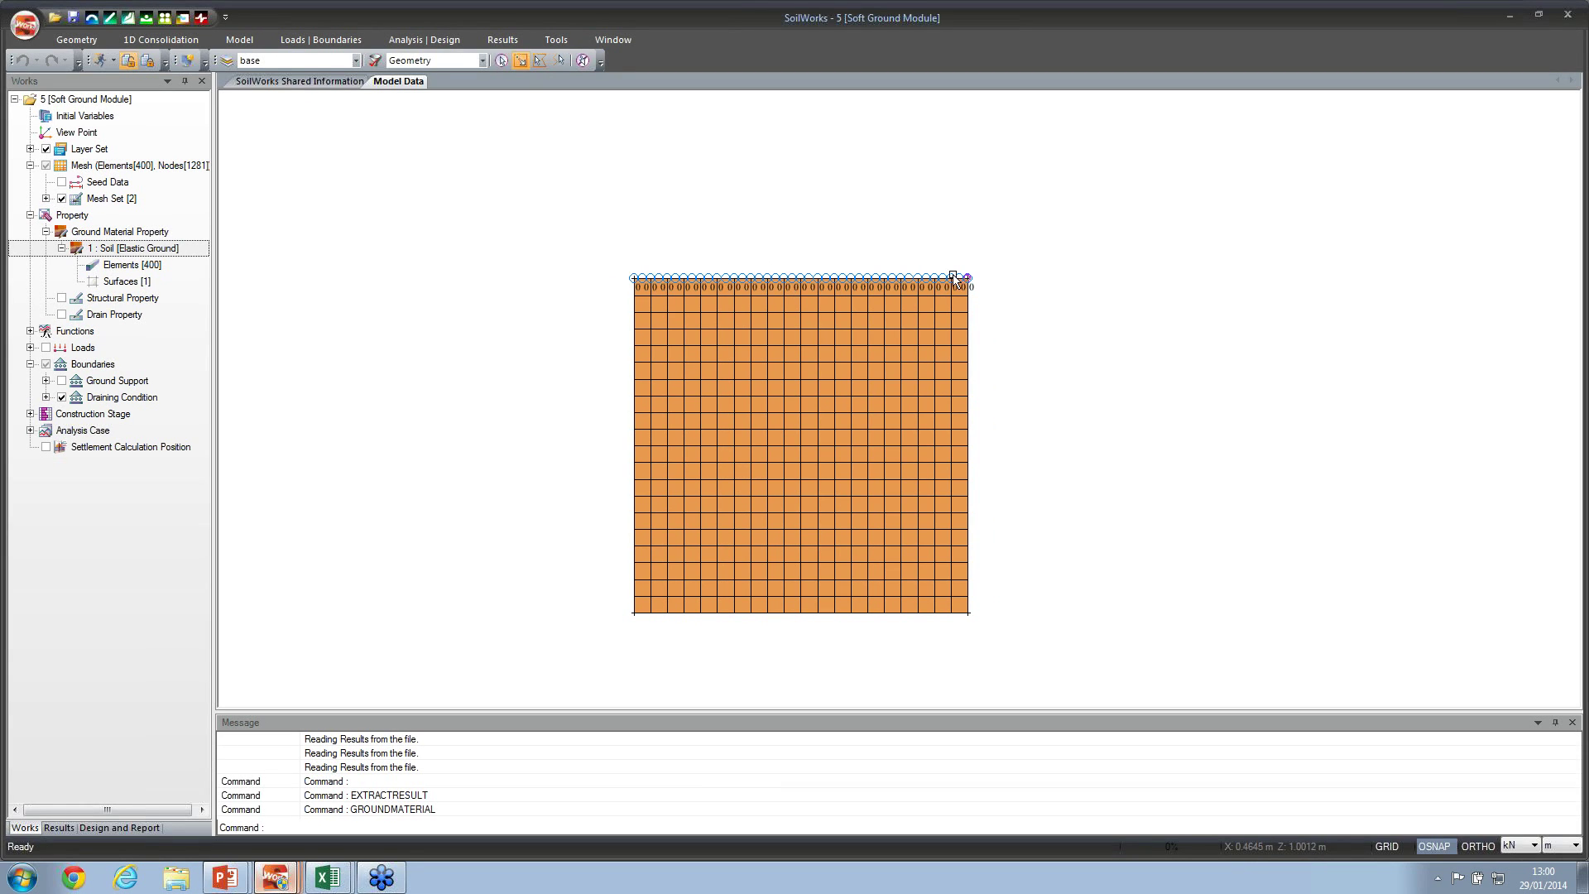
{"action": "left_click", "coordinate": [61, 397]}
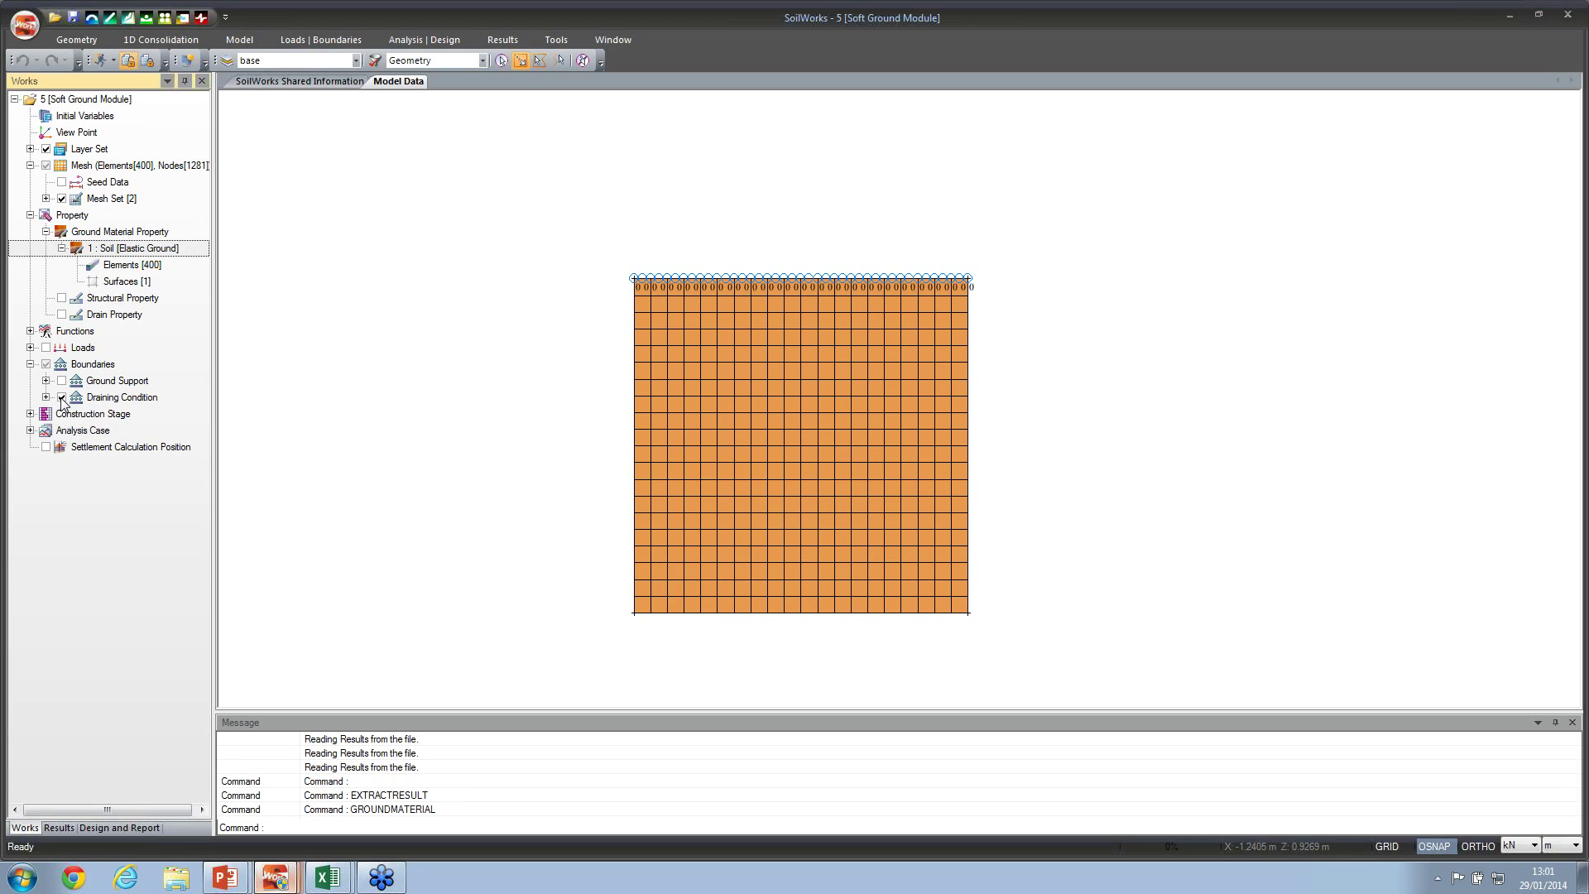
Step: List the construction stages and show the Piston Load on the upper edge of the mesh
{"action": "left_click", "coordinate": [30, 414]}
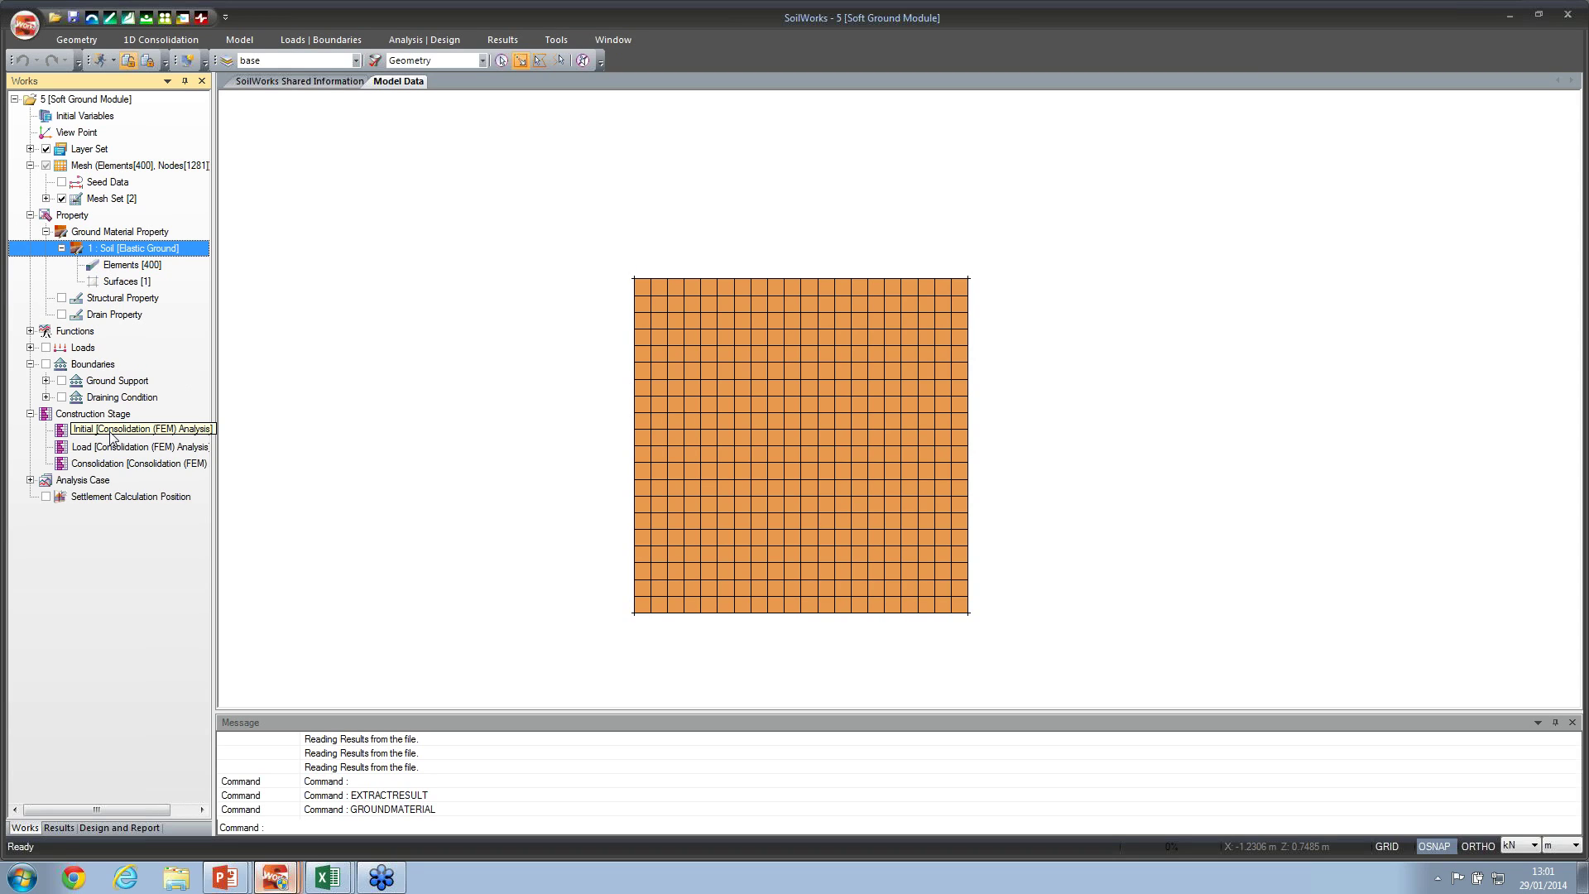
{"action": "left_click", "coordinate": [30, 348]}
{"action": "left_click", "coordinate": [61, 381]}
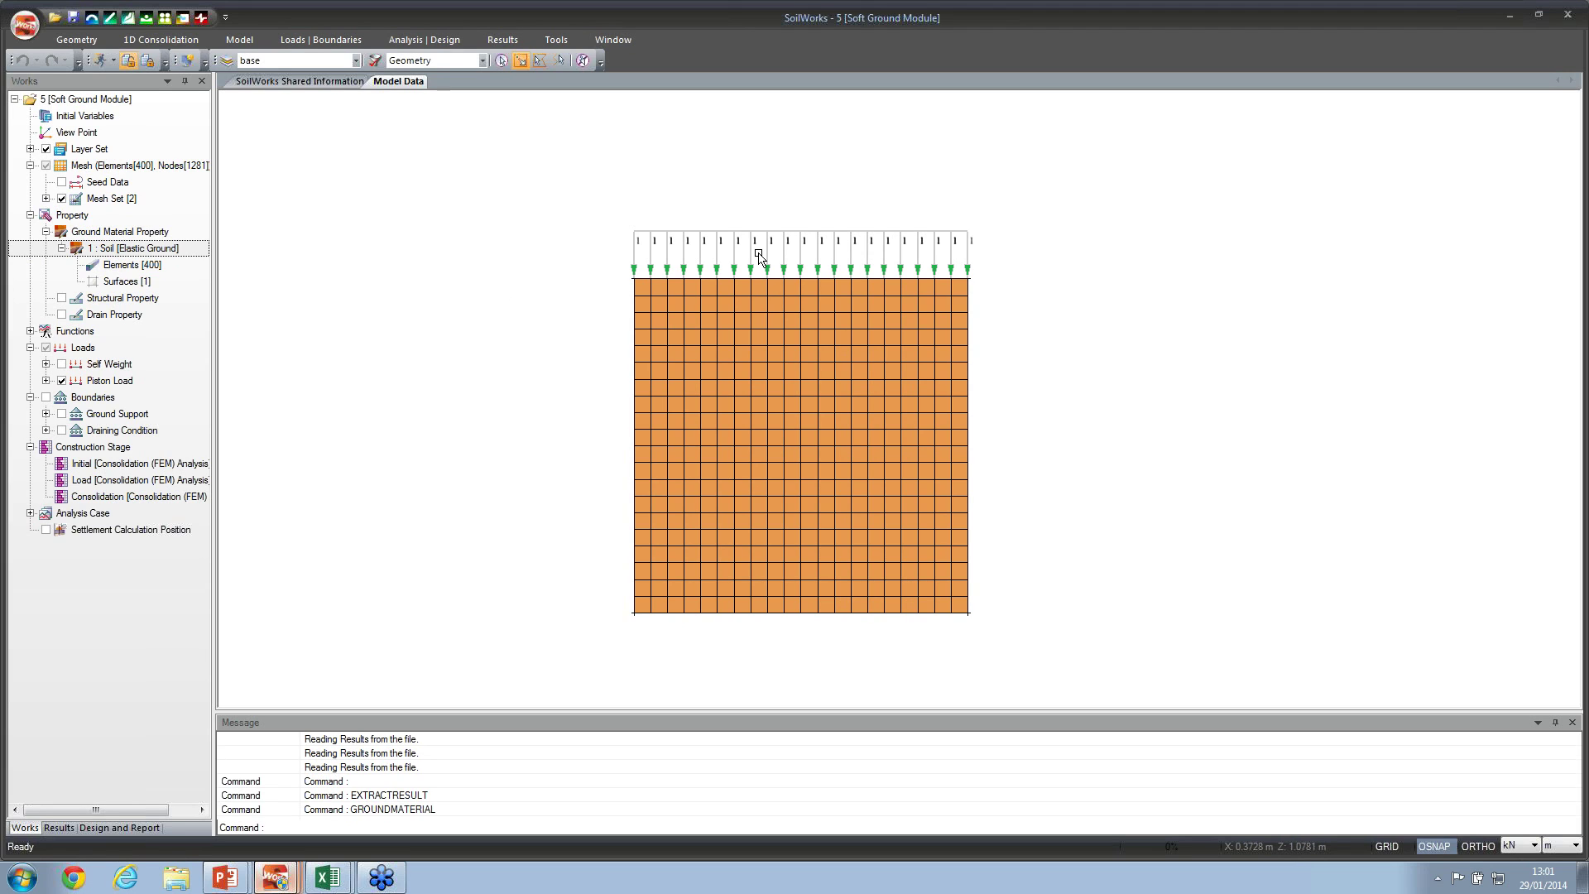
Step: Switch to the post-processing view, hide the Piston Load, and show the full Oedometer Test result stage names
{"action": "left_click", "coordinate": [149, 60]}
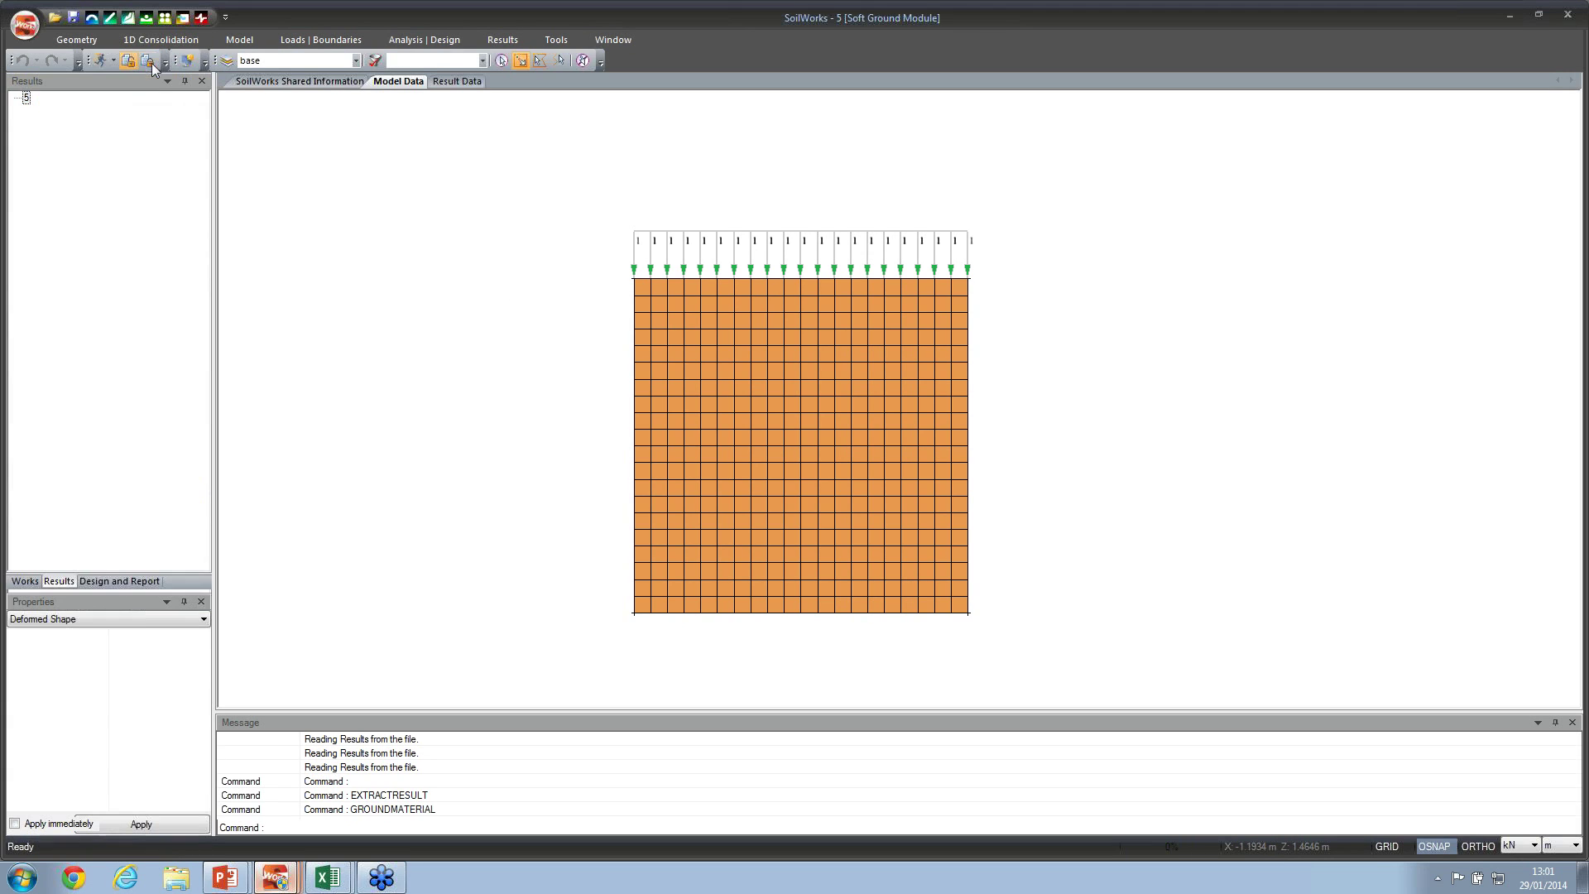
{"action": "left_click", "coordinate": [25, 581]}
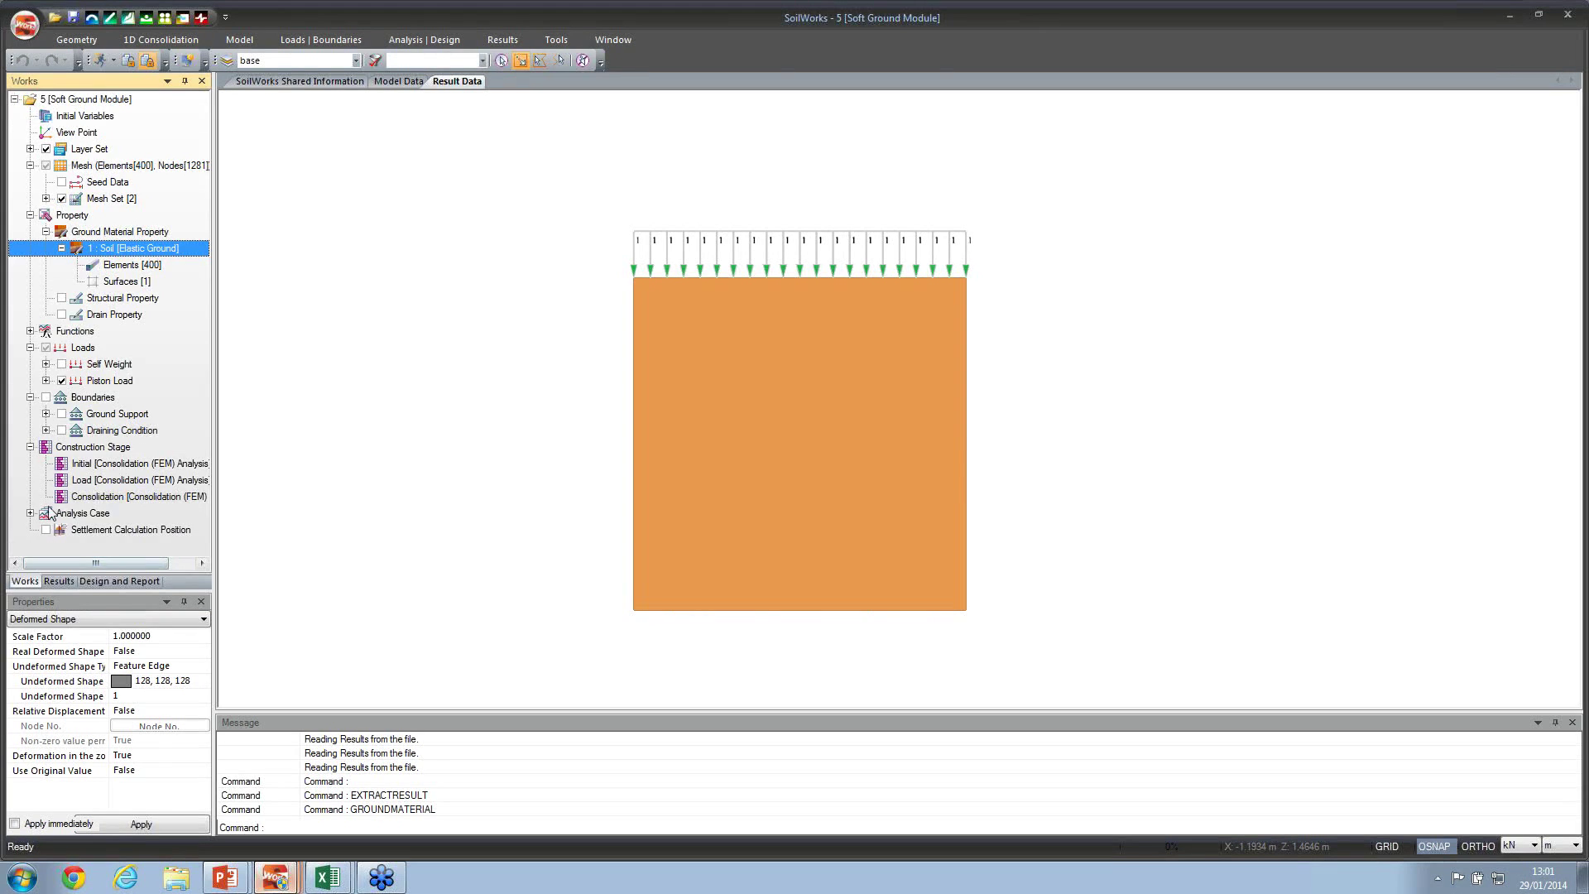
{"action": "left_click", "coordinate": [61, 381]}
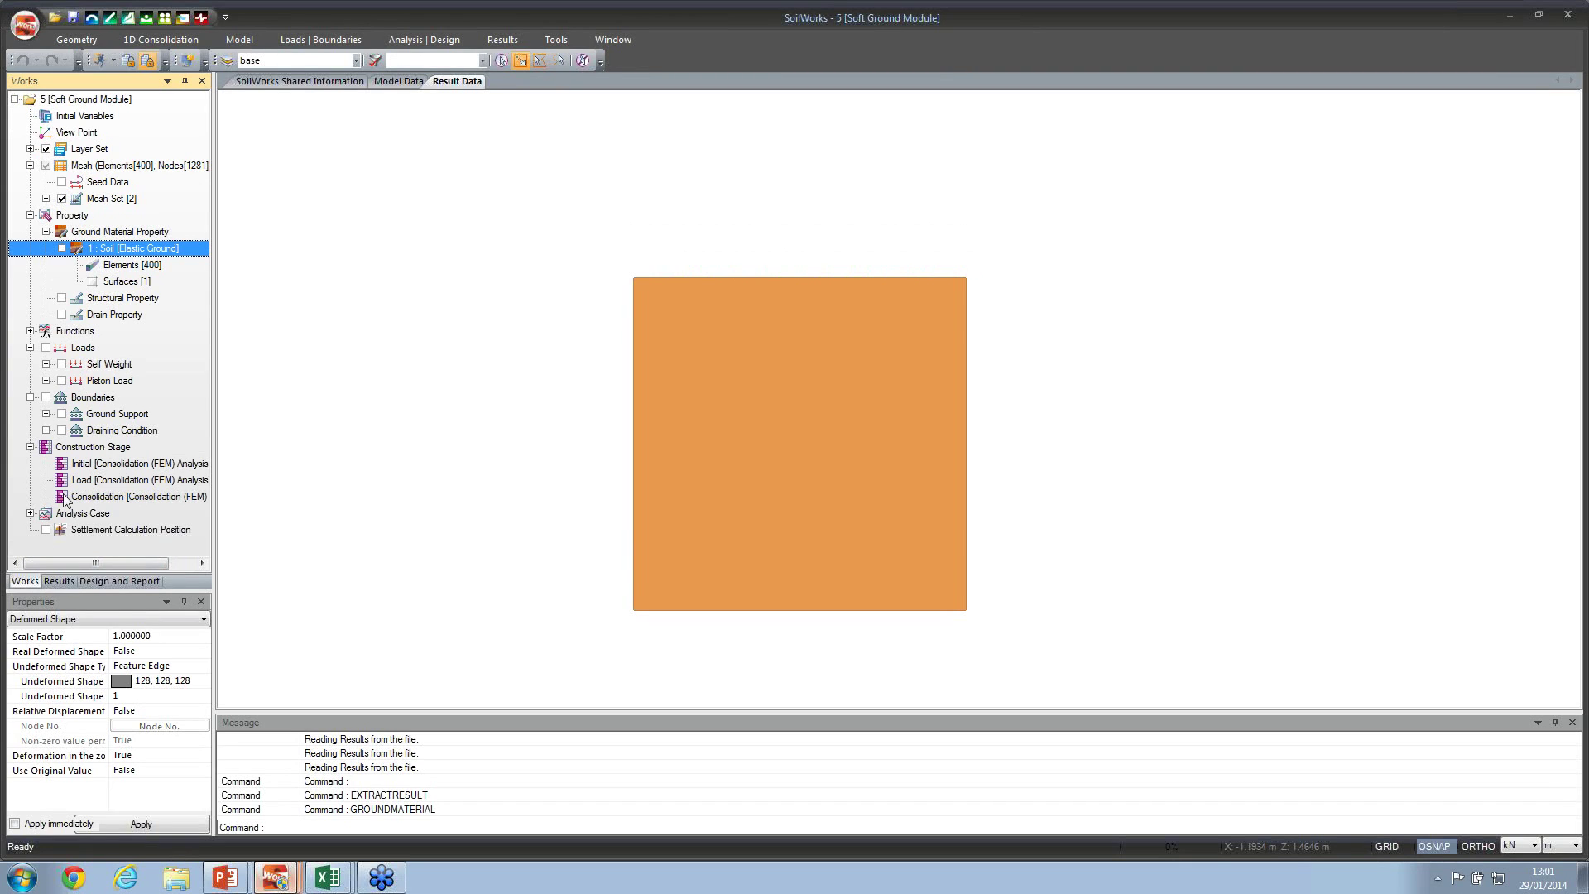
{"action": "left_click", "coordinate": [61, 580]}
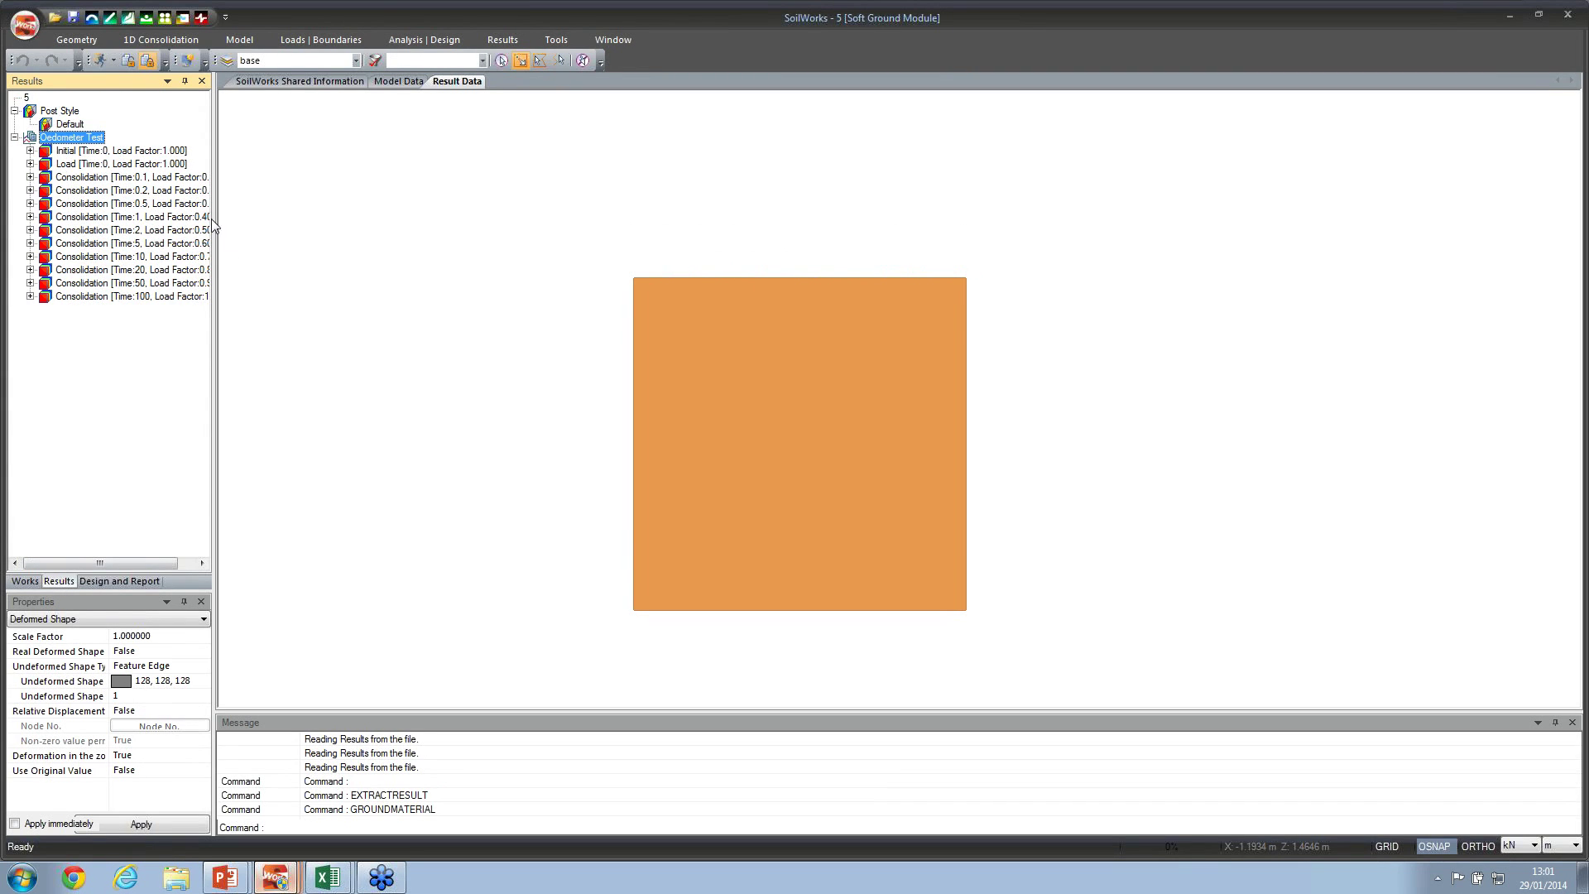
{"action": "left_click_drag", "start_coordinate": [214, 244], "coordinate": [291, 244]}
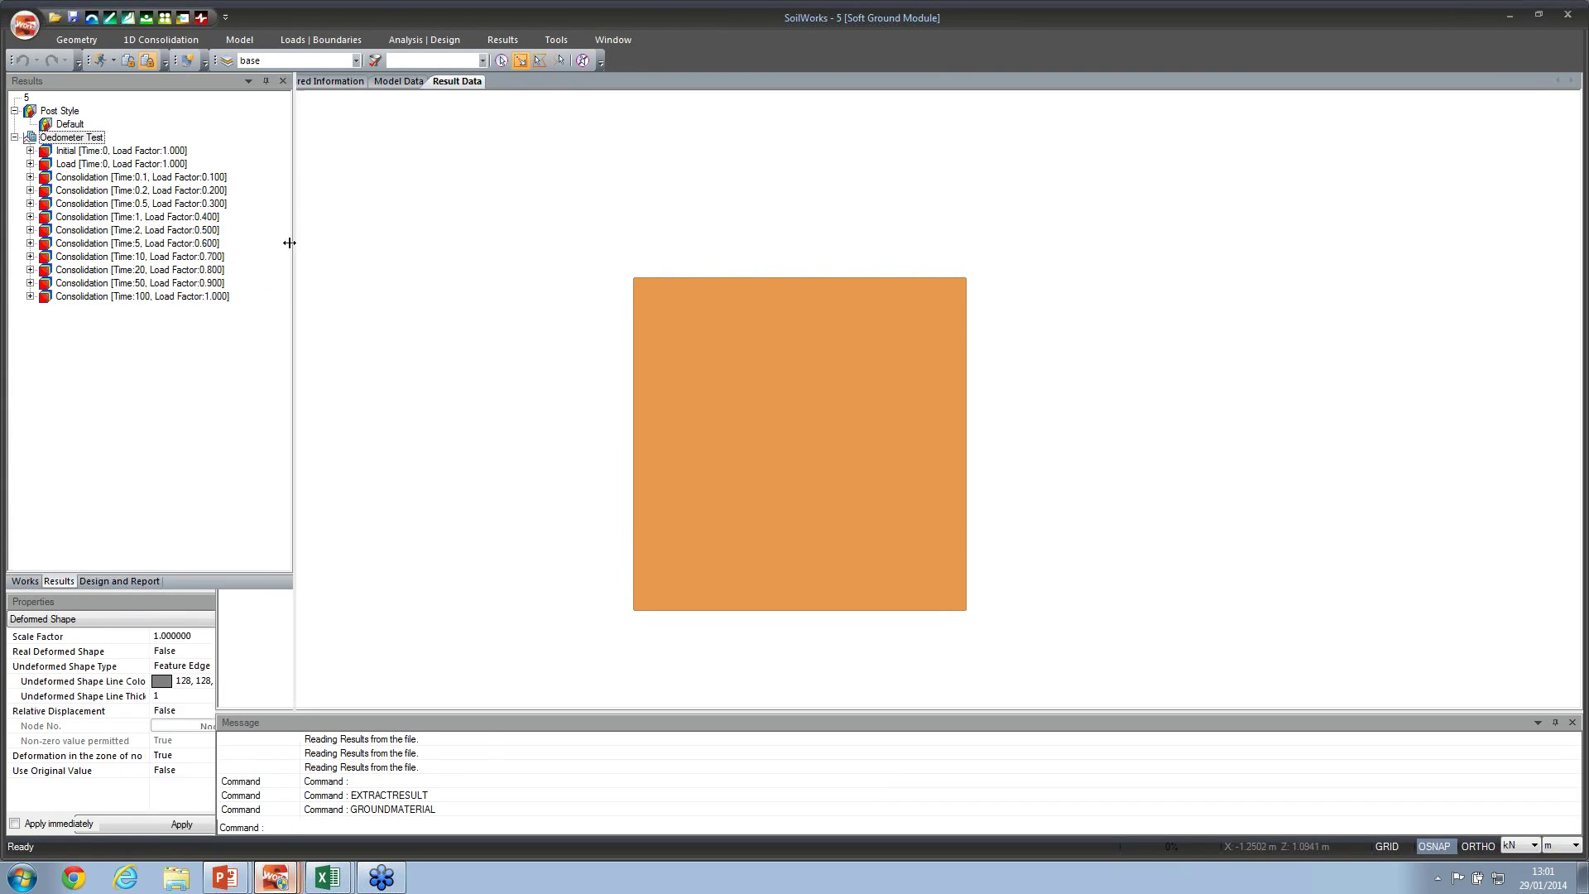
Step: Plot the Excessive Pore Pressure contour for the Load stage of the Oedometer Test
{"action": "left_click", "coordinate": [30, 164]}
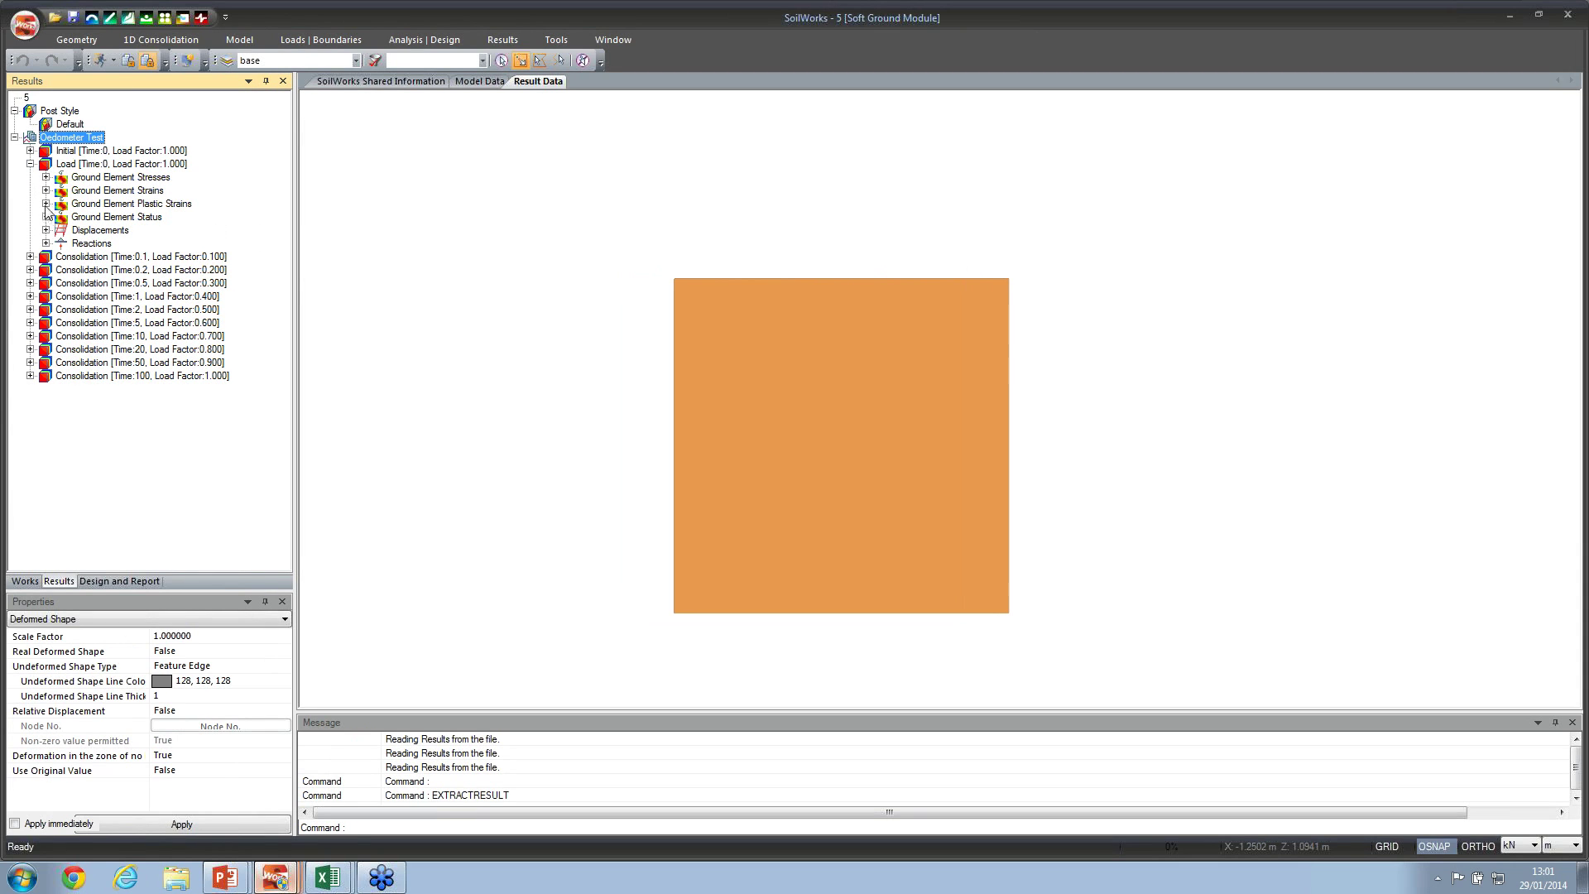
{"action": "left_click", "coordinate": [45, 177]}
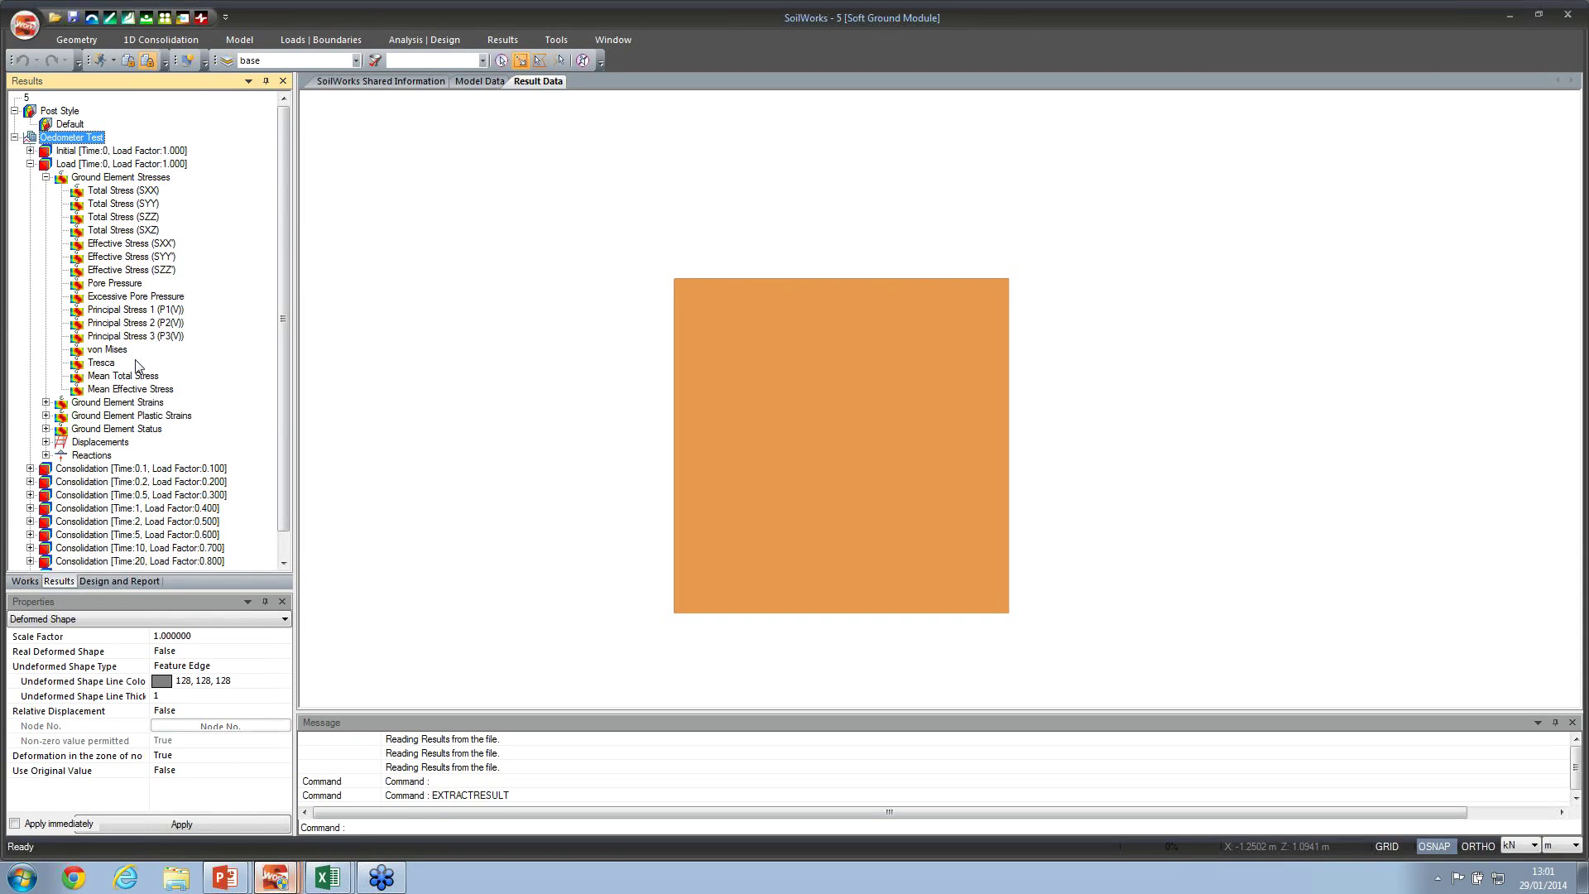
{"action": "left_click", "coordinate": [131, 299]}
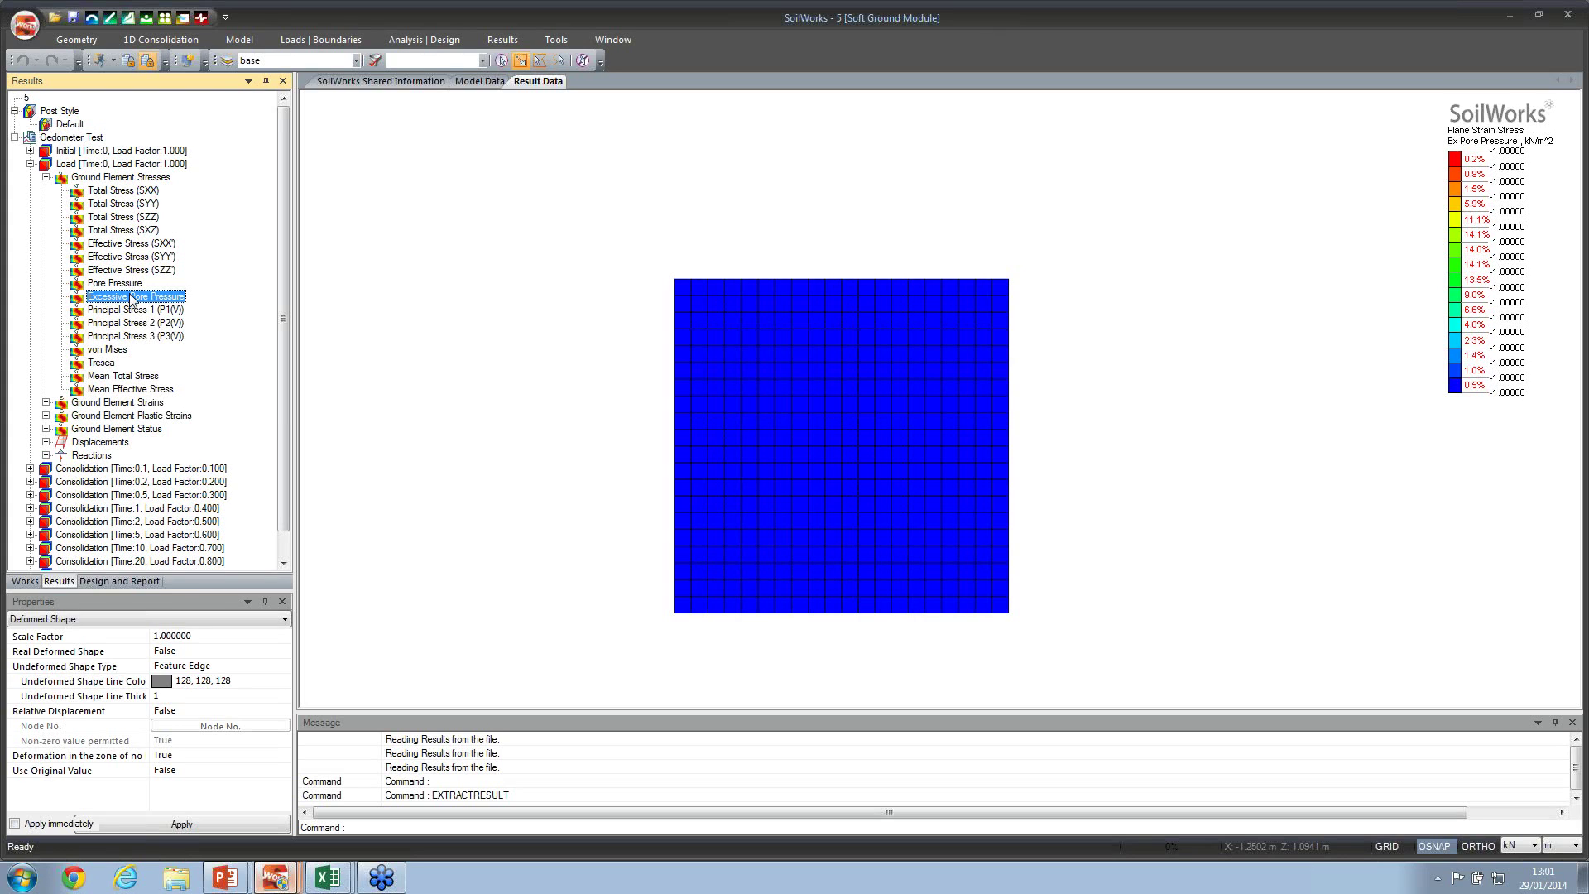
{"action": "left_click_drag", "start_coordinate": [805, 426], "coordinate": [778, 386]}
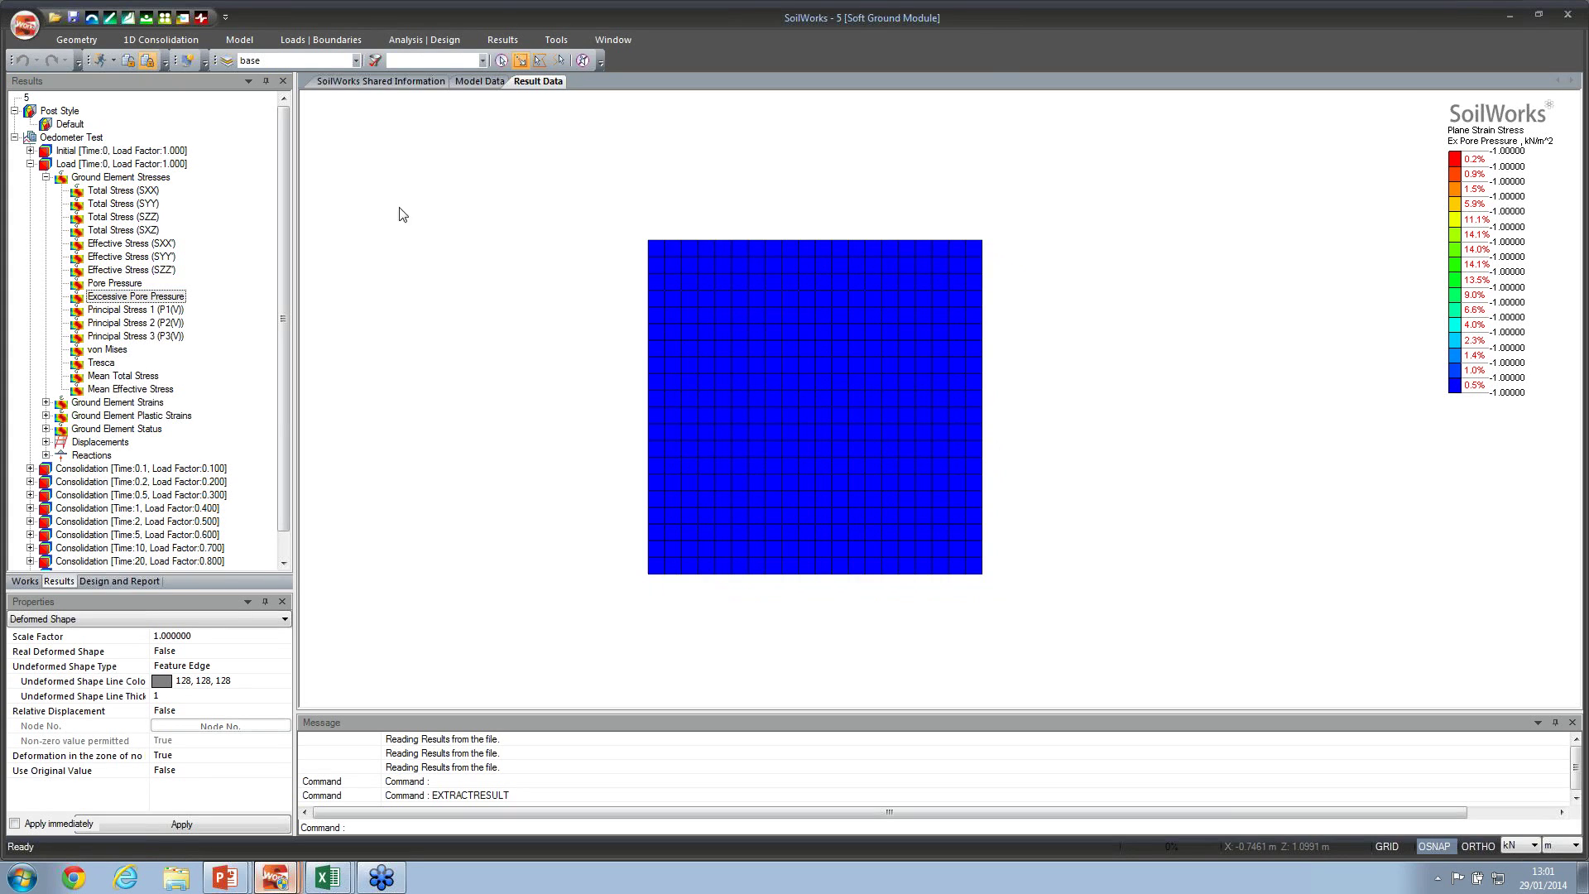
Step: Plot the Excessive Pore Pressure contour for the Initial stage
{"action": "left_click", "coordinate": [29, 151]}
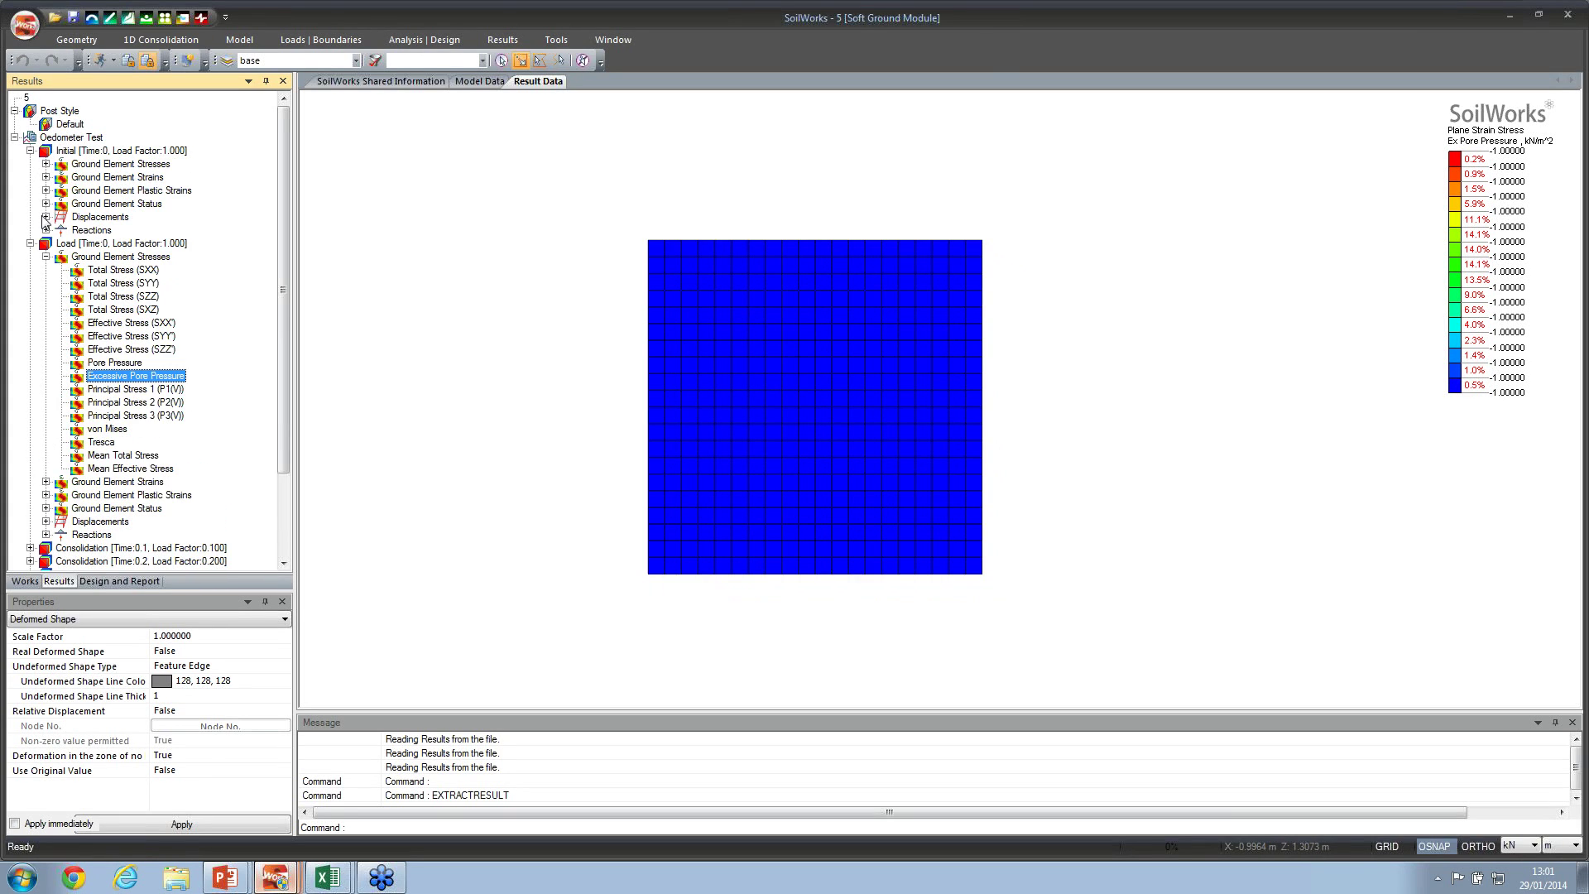
{"action": "left_click", "coordinate": [46, 164]}
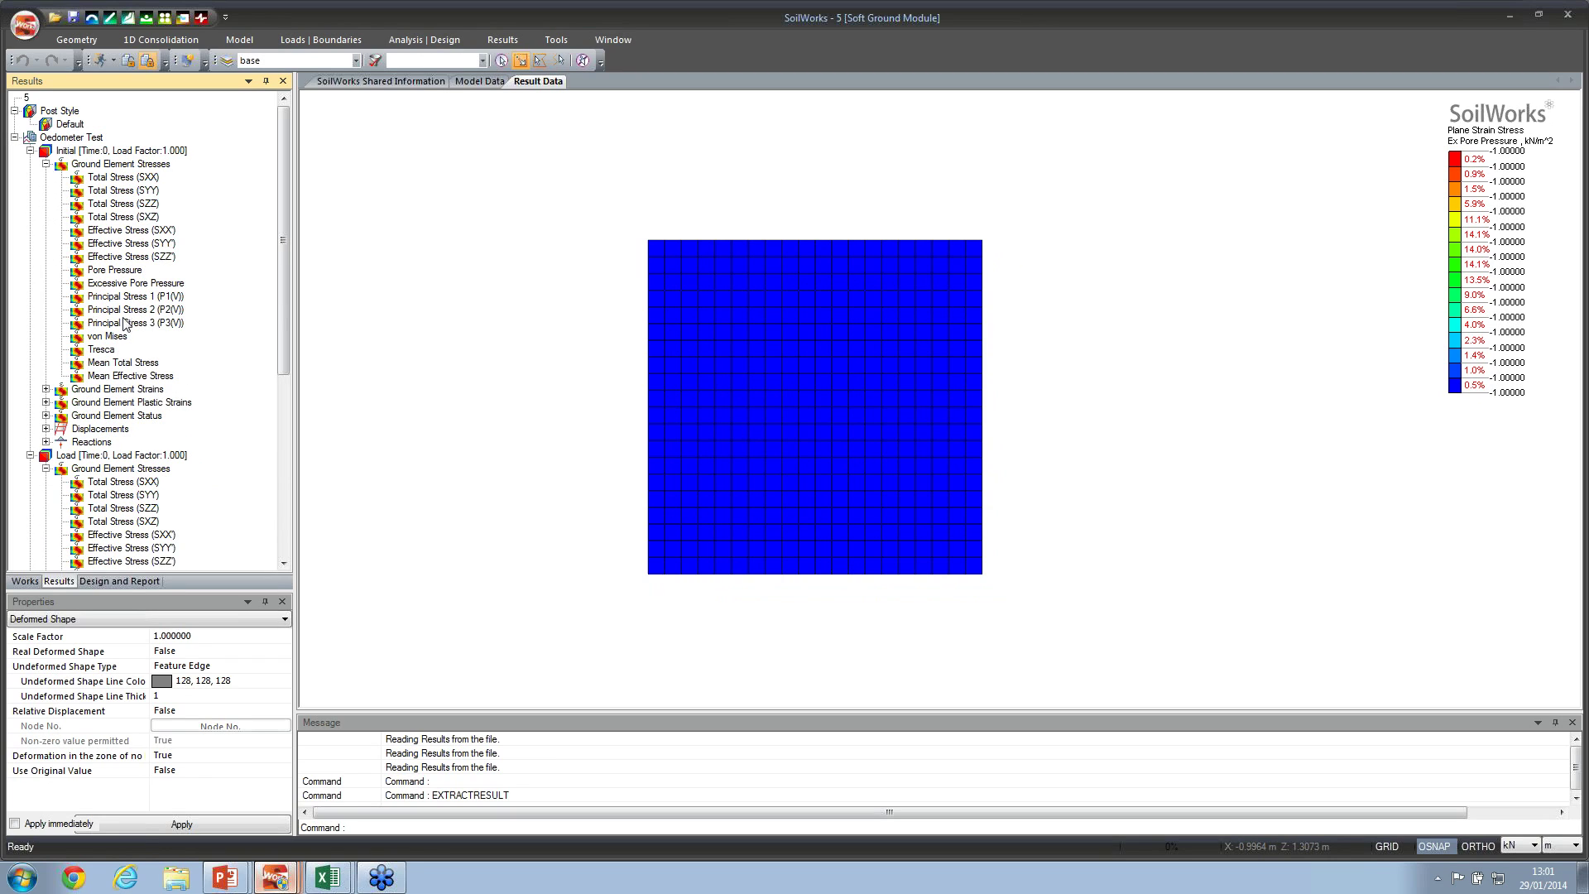
{"action": "left_click", "coordinate": [128, 283]}
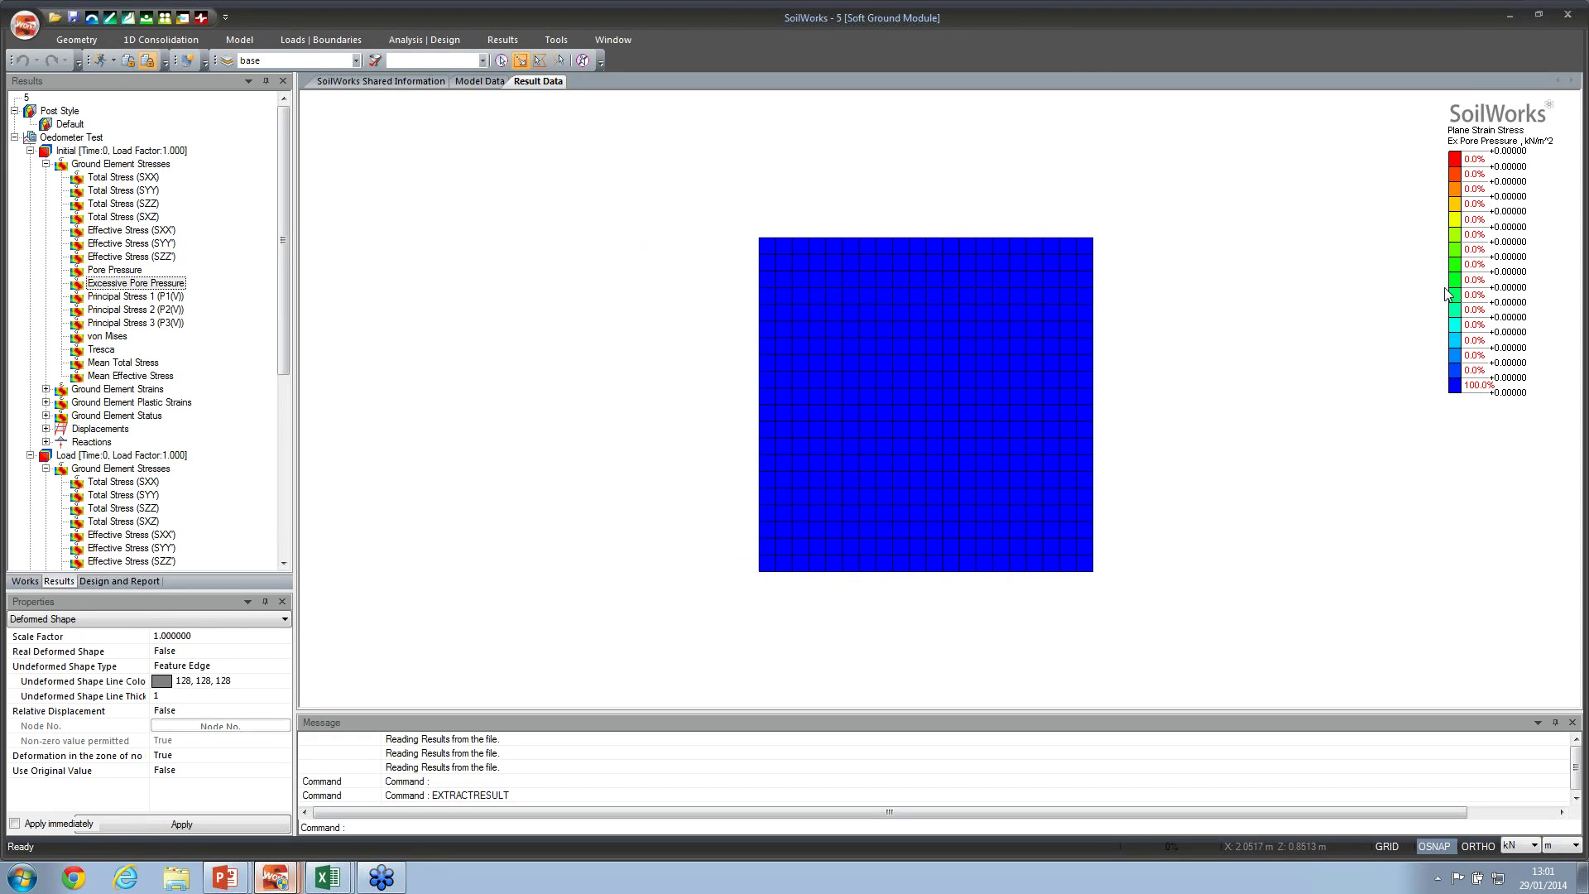
Step: Show the result display tools and return to the Load stage's Excessive Pore Pressure contour
{"action": "left_click", "coordinate": [515, 43]}
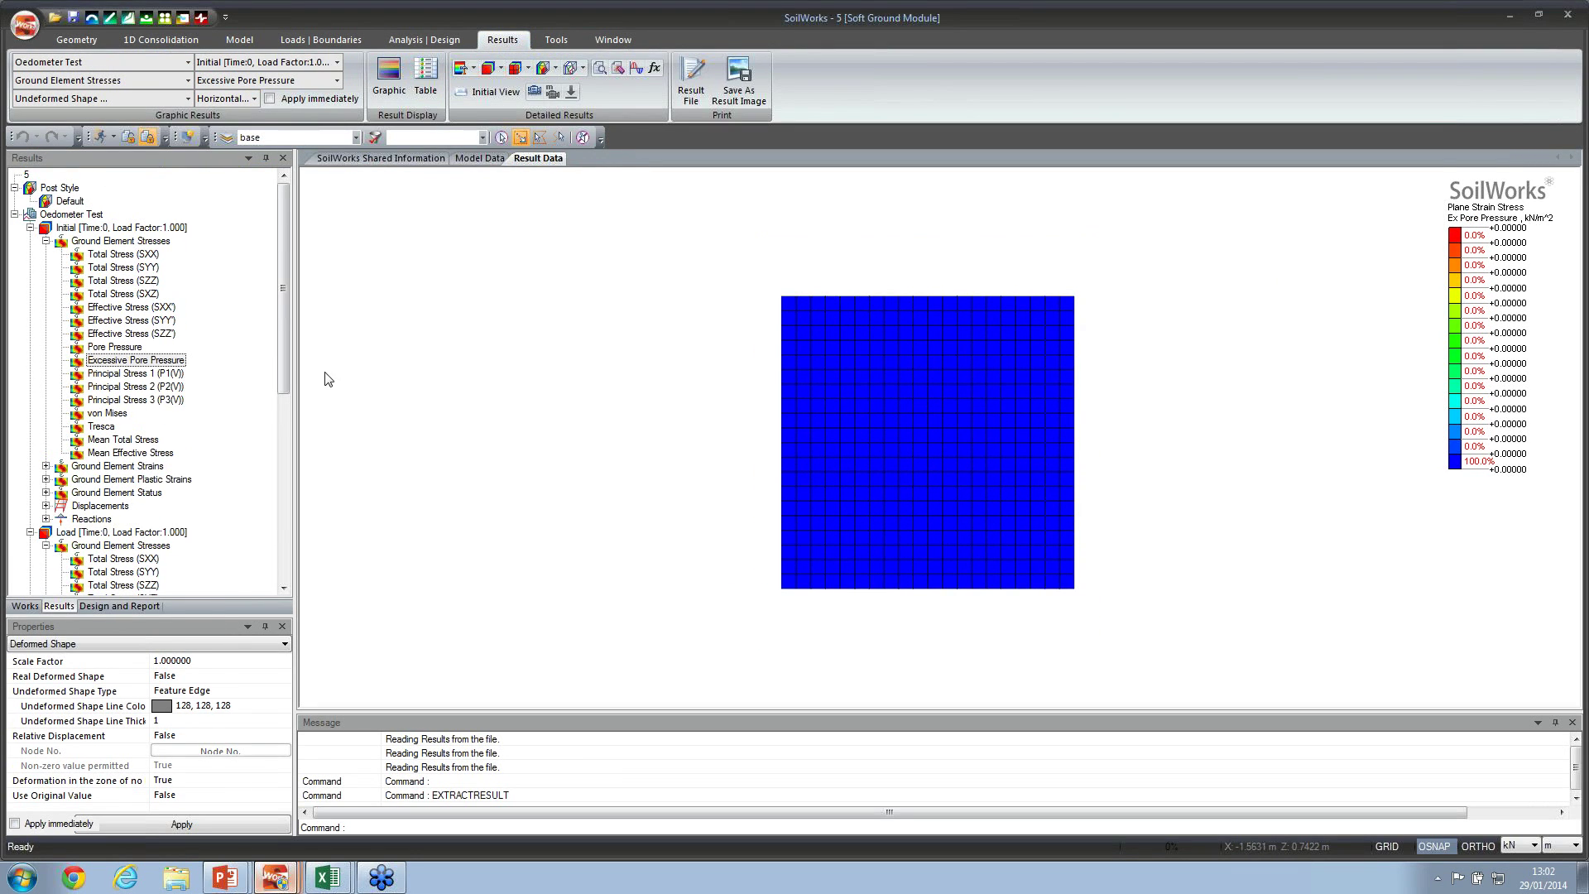
{"action": "left_click_drag", "start_coordinate": [281, 374], "coordinate": [285, 482]}
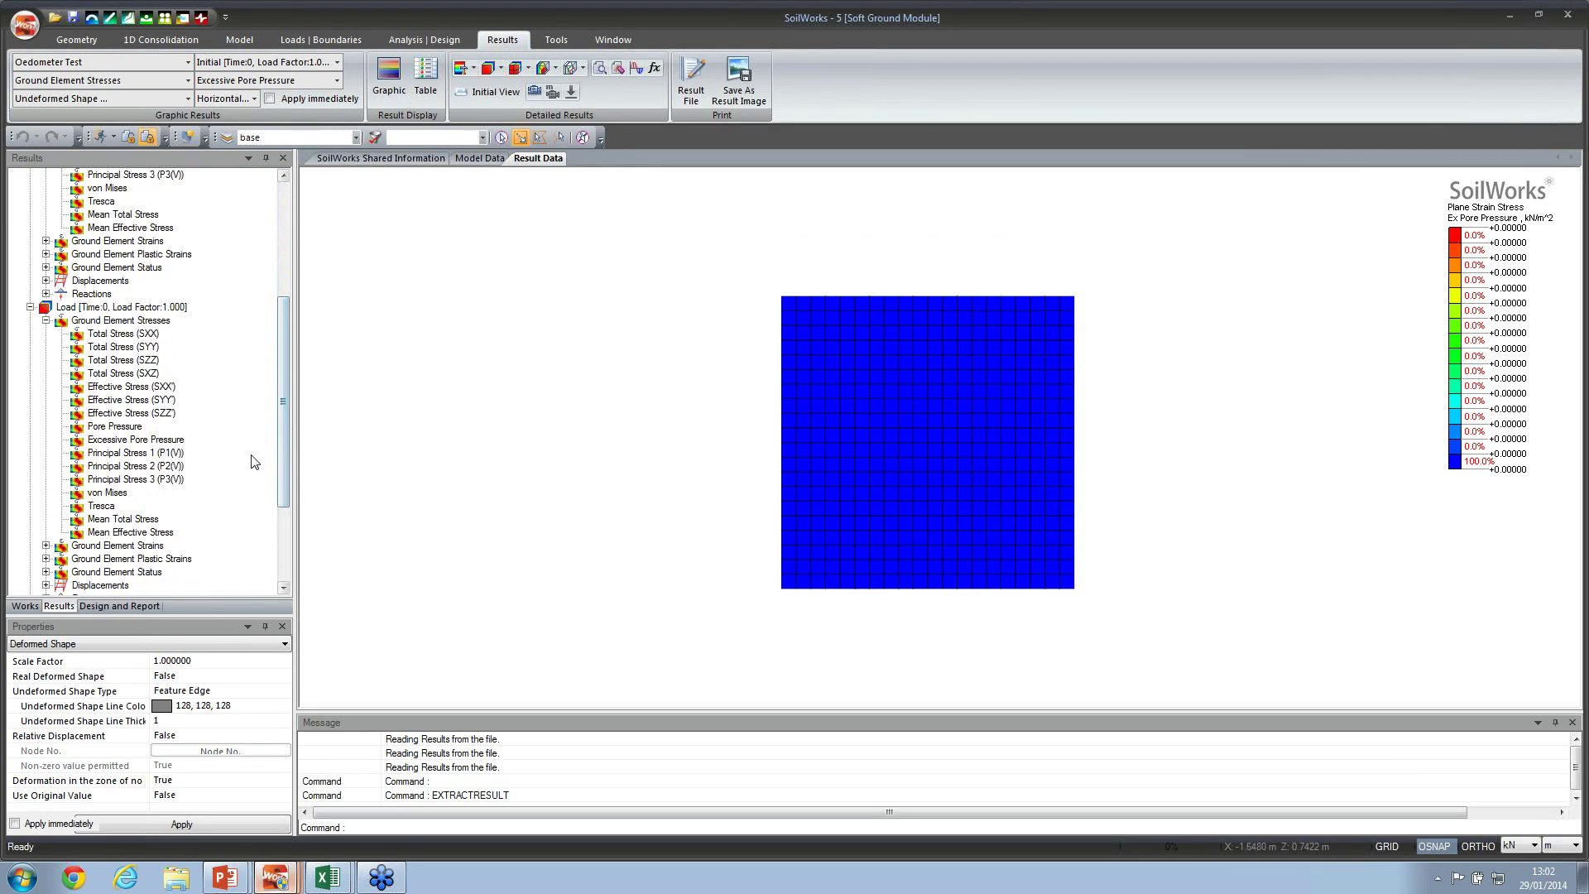
{"action": "left_click", "coordinate": [141, 440]}
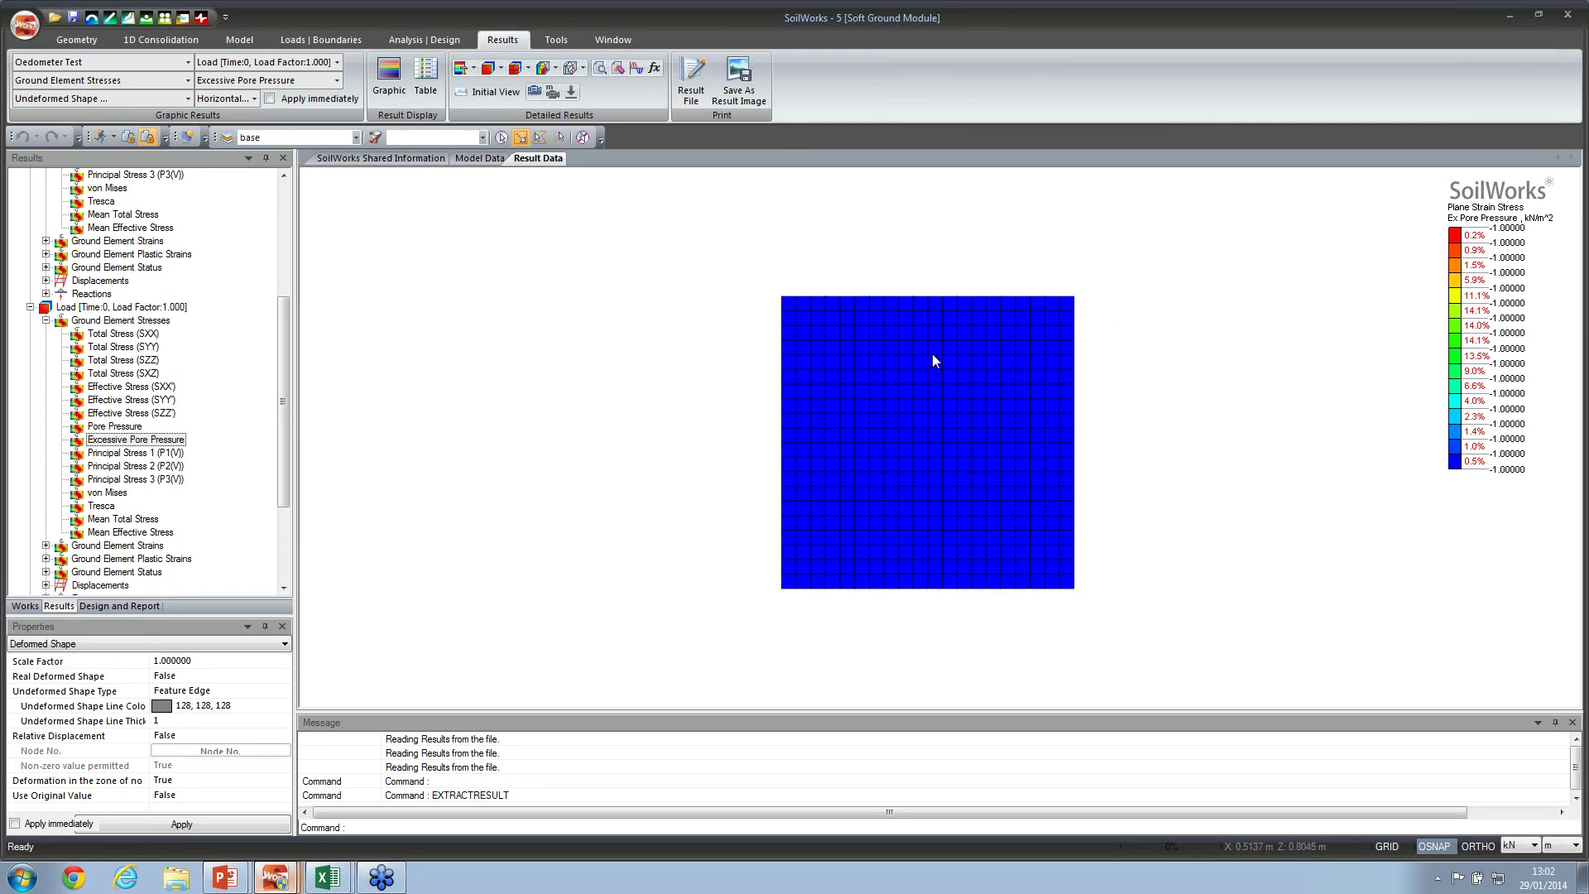
Step: Collapse the Load and Initial results and plot Excessive Pore Pressure for the Consolidation stage at time 0.1
{"action": "left_click", "coordinate": [30, 307]}
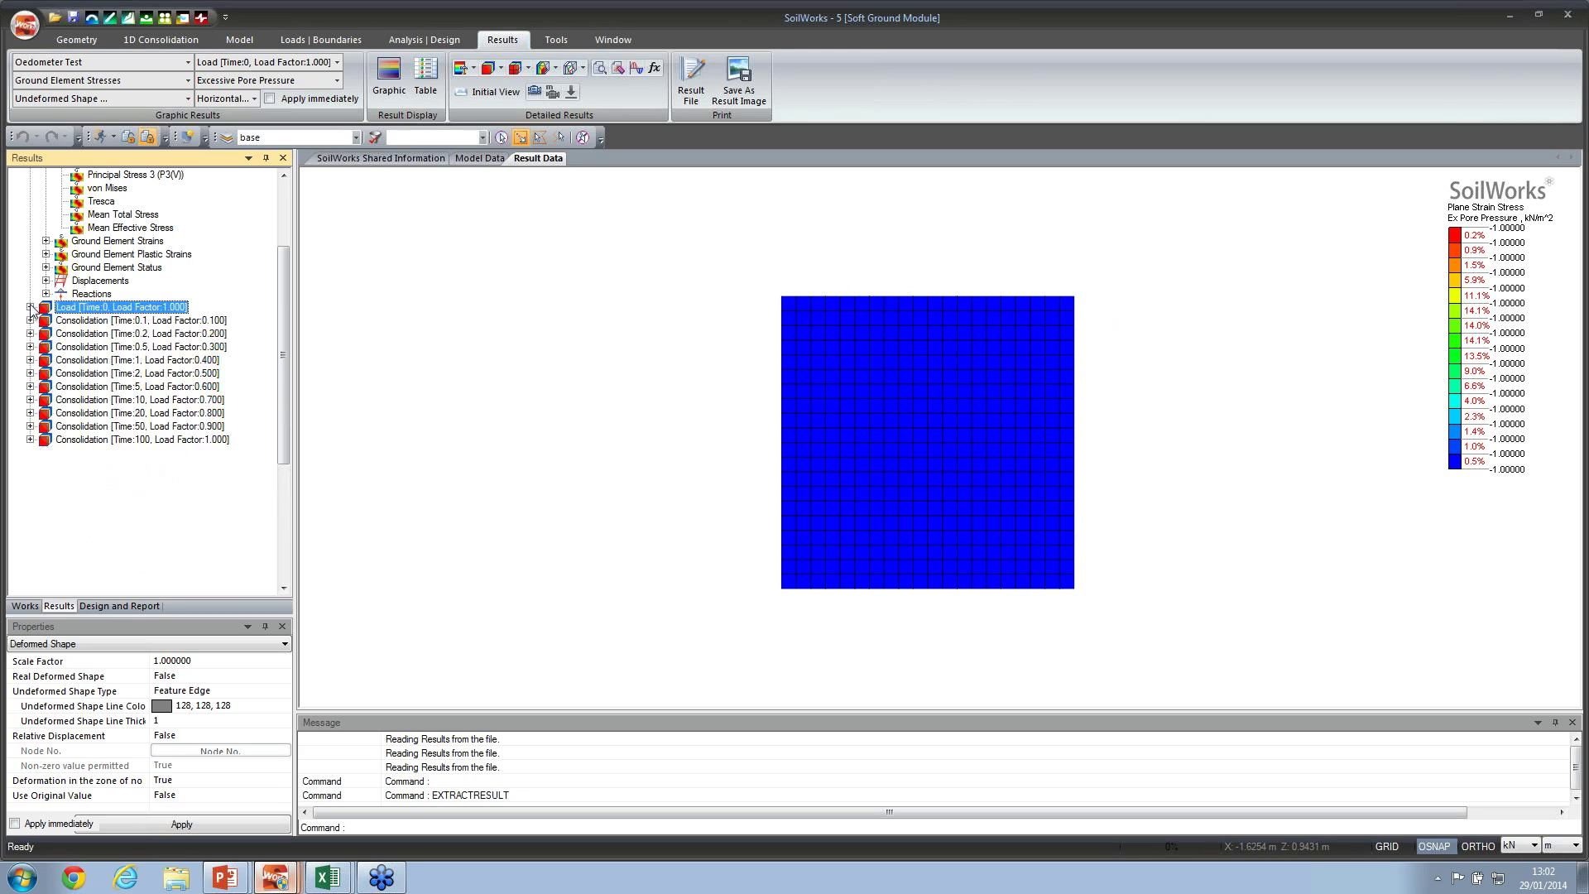
{"action": "left_click_drag", "start_coordinate": [285, 330], "coordinate": [285, 241]}
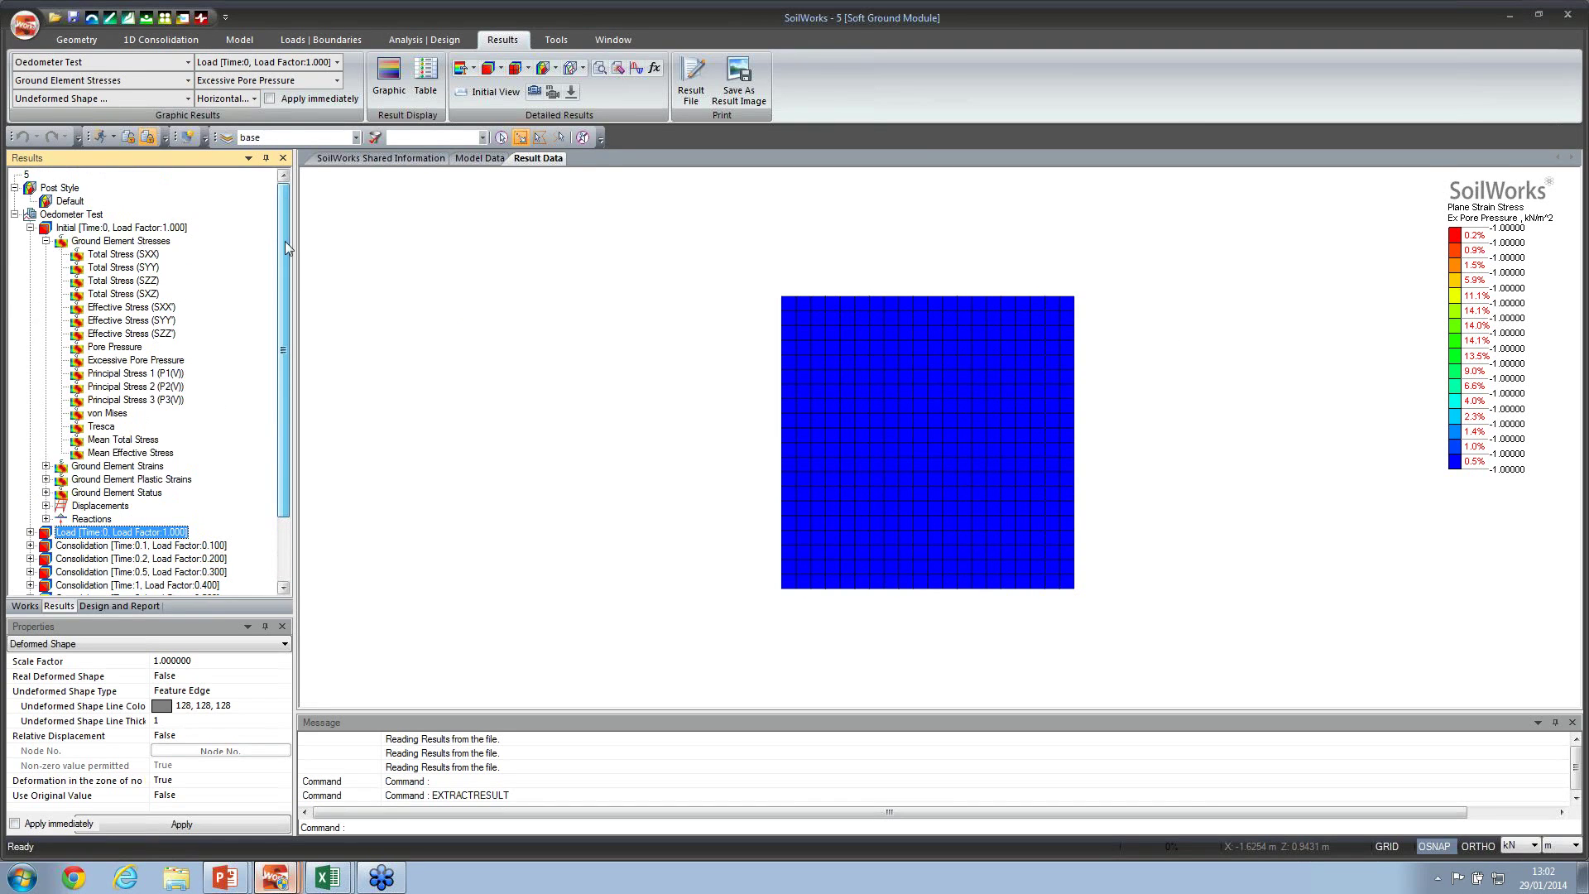
{"action": "left_click", "coordinate": [46, 240]}
{"action": "left_click", "coordinate": [30, 229]}
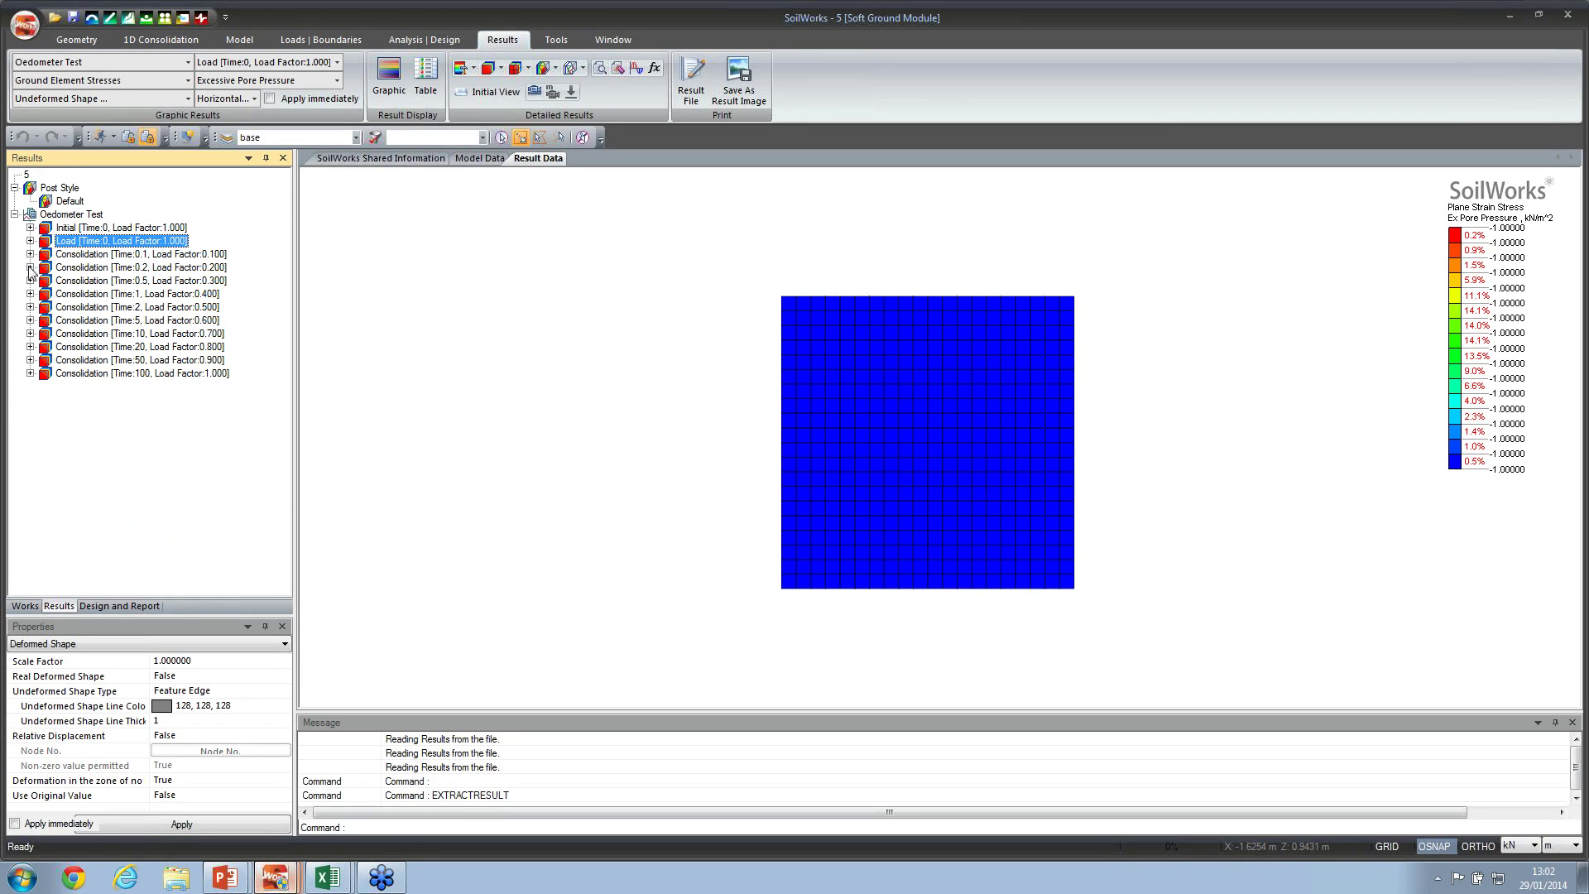
{"action": "left_click", "coordinate": [30, 255]}
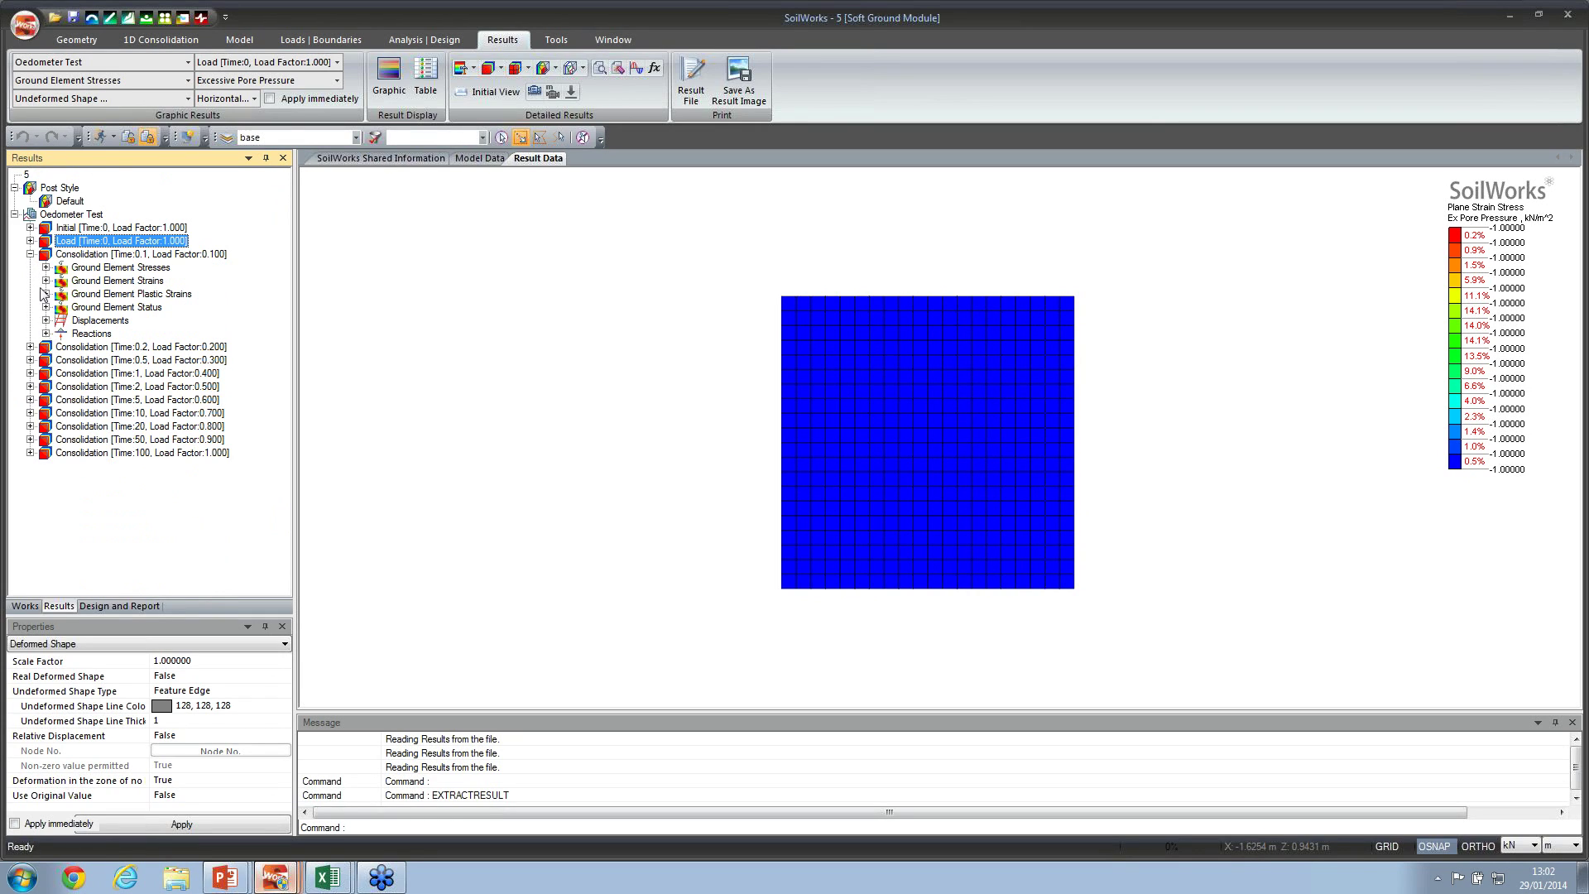
{"action": "left_click", "coordinate": [47, 268]}
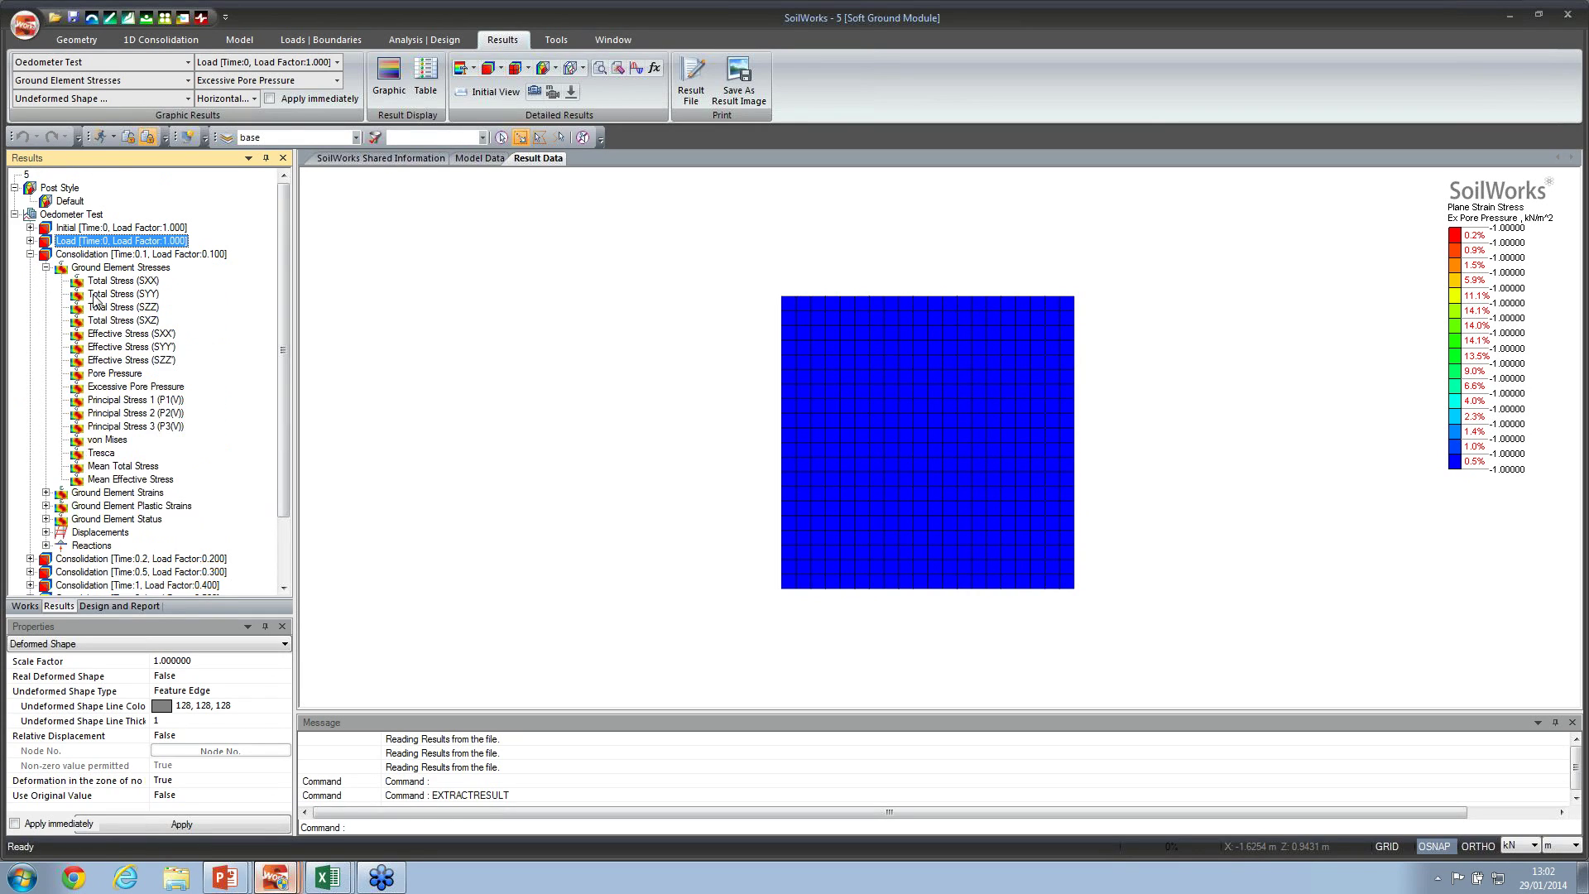
{"action": "left_click", "coordinate": [137, 388]}
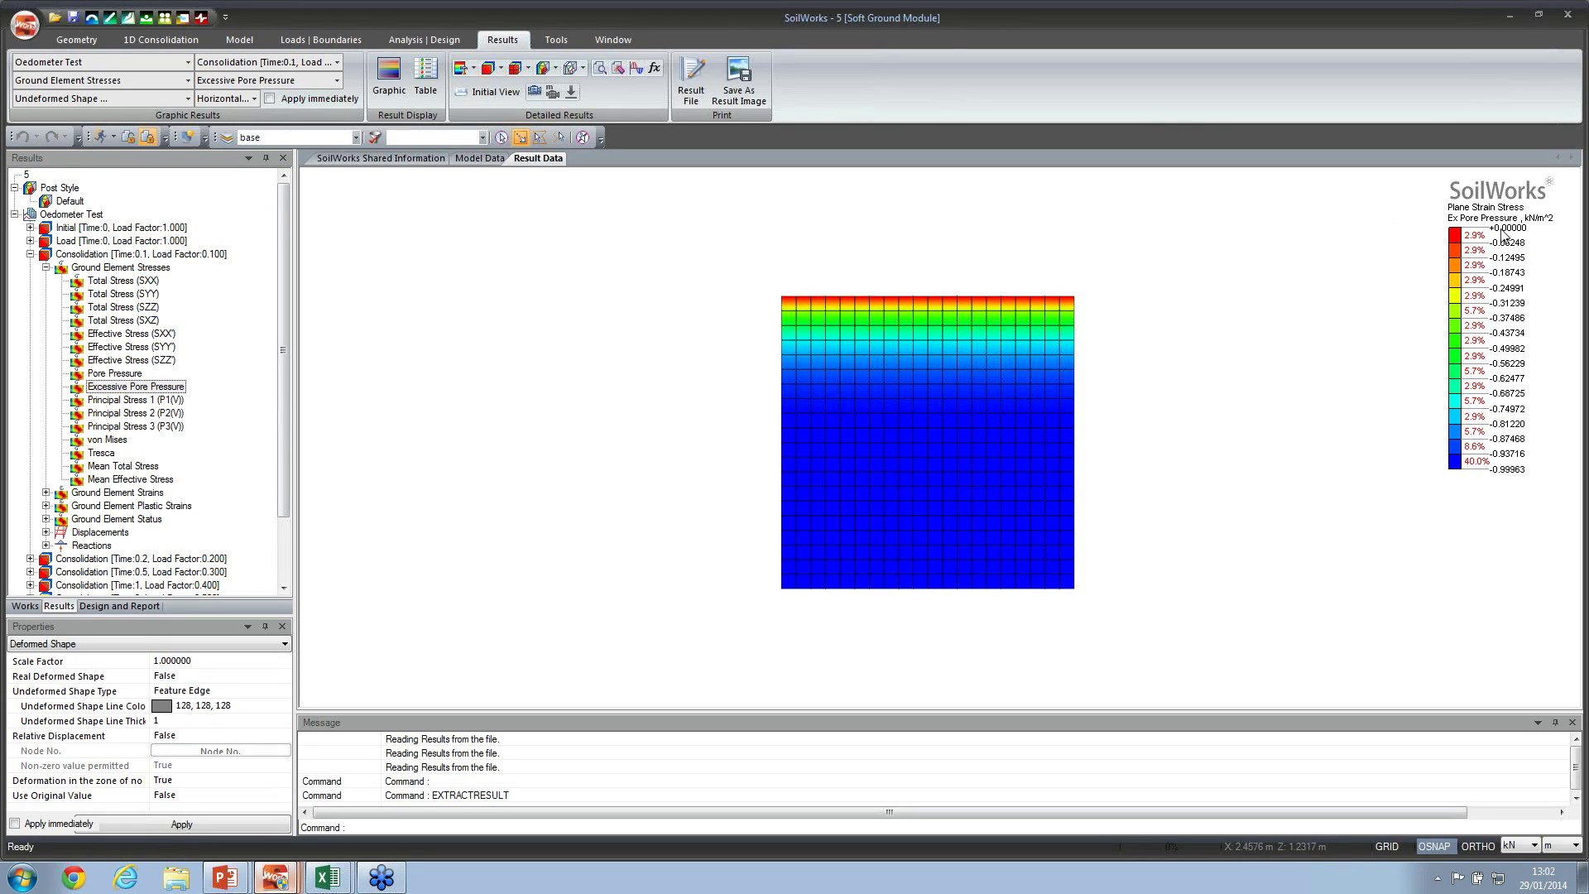
Step: Add an element result tag in the uppermost element row near the mesh's upper-right corner
{"action": "left_click", "coordinate": [618, 67]}
{"action": "left_click", "coordinate": [130, 103]}
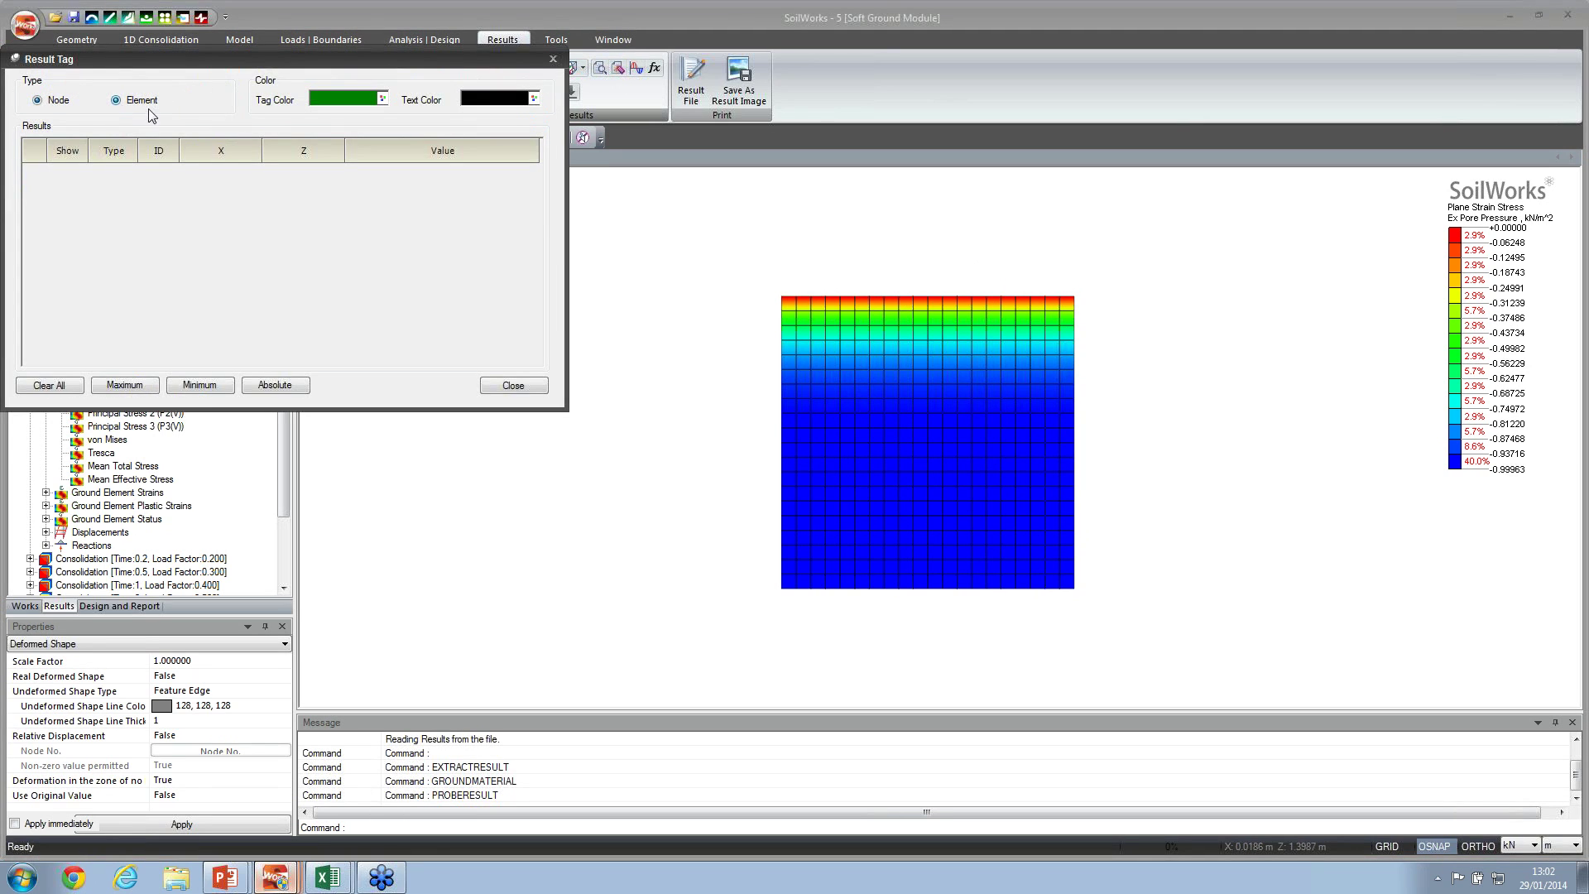
{"action": "left_click", "coordinate": [1055, 304]}
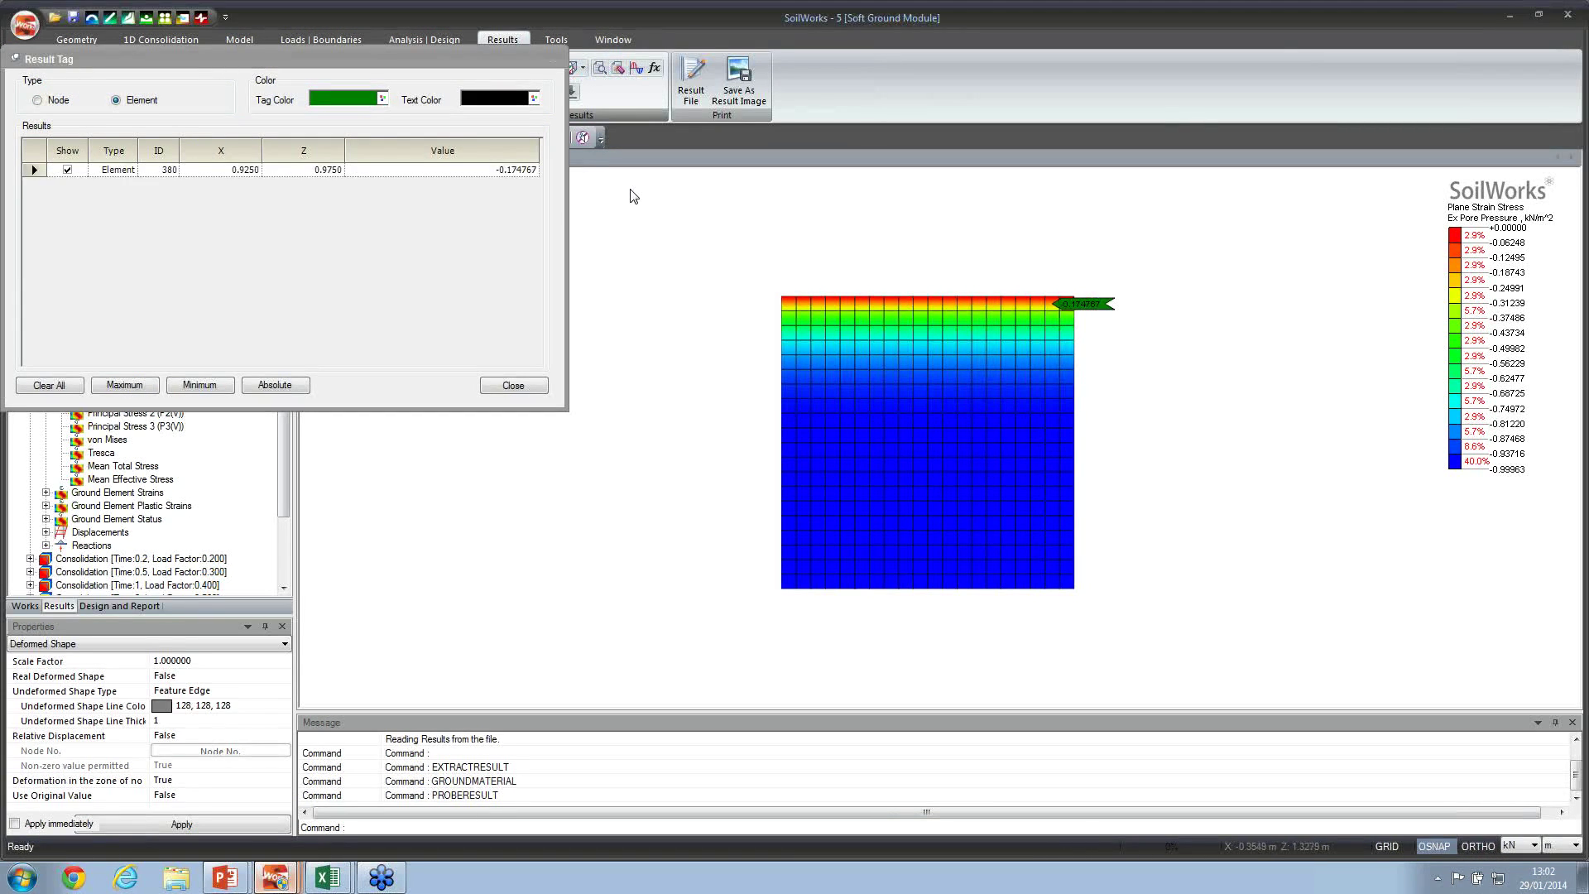
Step: Add a node result tag on the mesh's upper edge at X 0.6, Z 1.0
{"action": "left_click", "coordinate": [39, 101]}
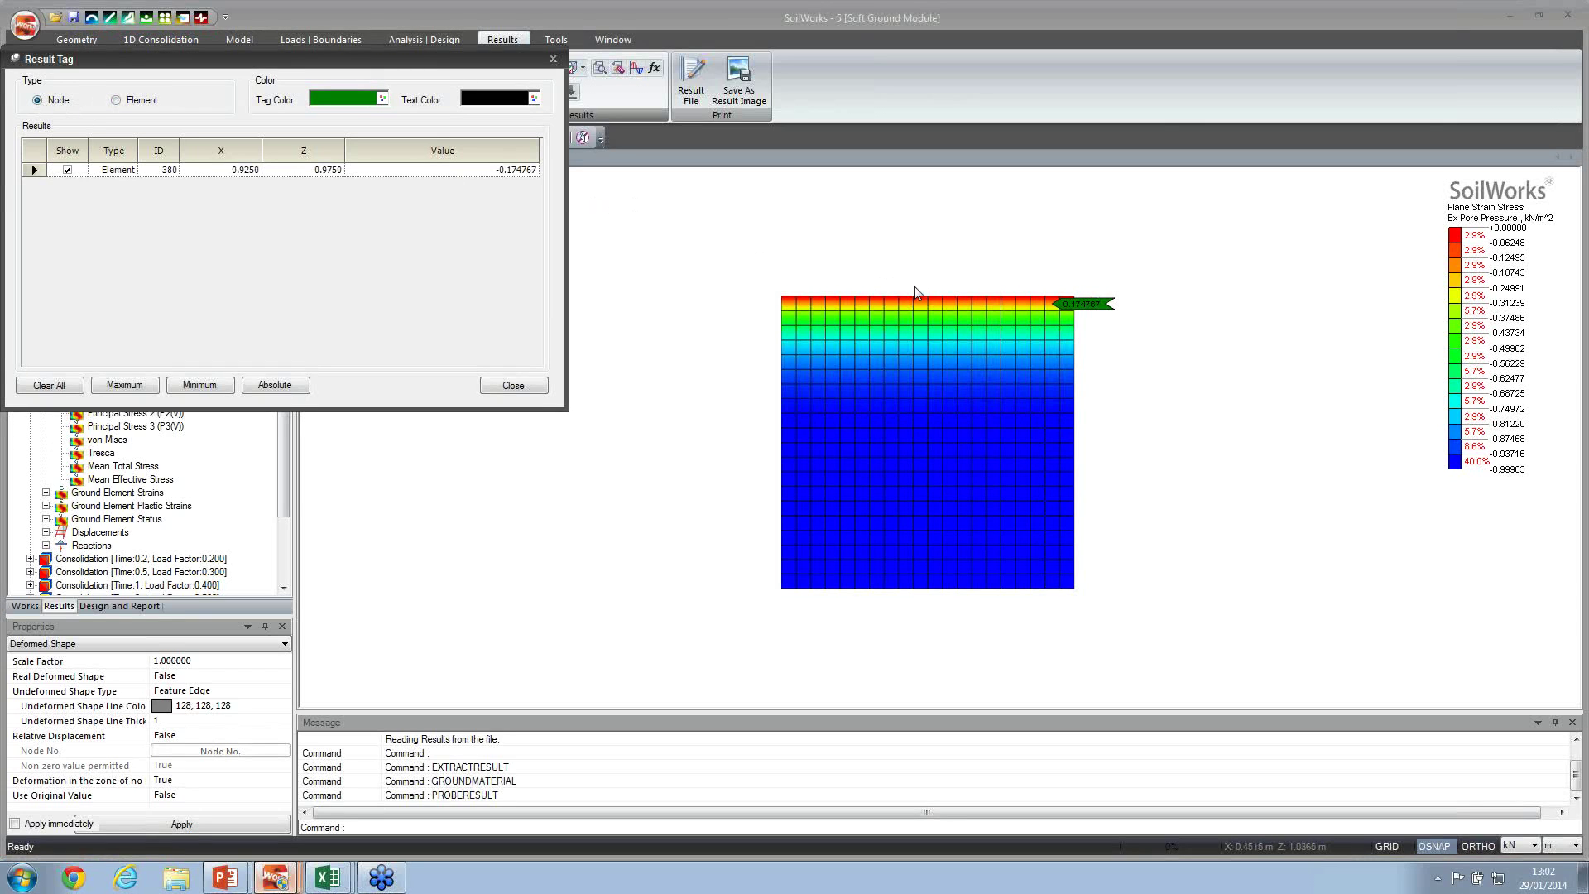
{"action": "scroll", "coordinate": [952, 317], "scroll_direction": "up", "scroll_amount": 3}
{"action": "left_click", "coordinate": [967, 321]}
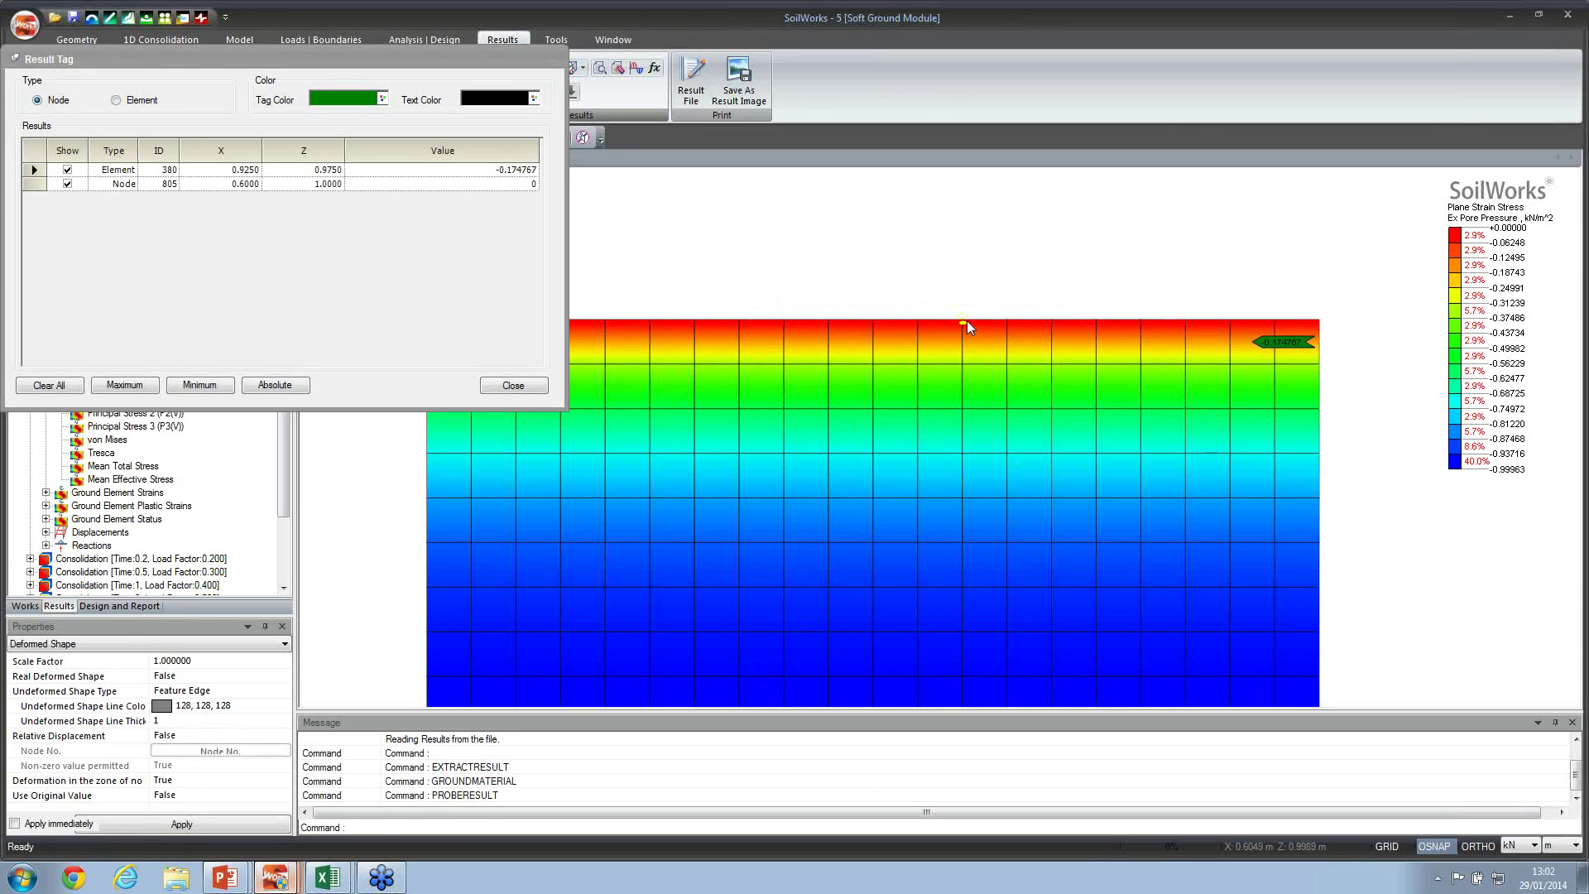
{"action": "scroll", "coordinate": [970, 319], "scroll_direction": "up", "scroll_amount": 2}
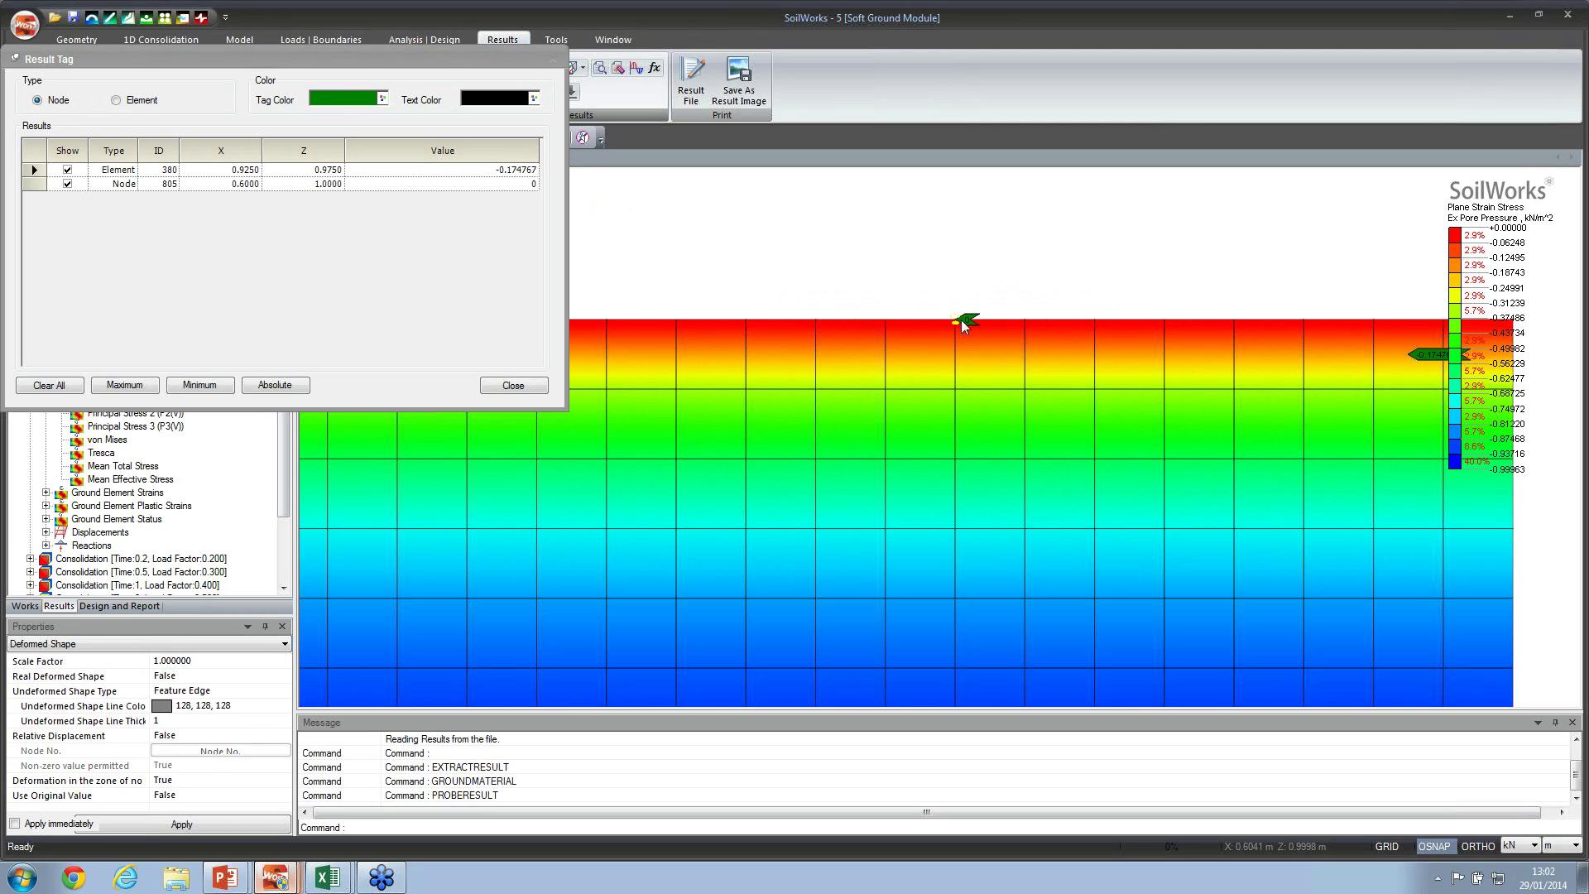
Step: Add node result tags on the mesh's right edge at Z 0.8, 0.55 and 0.325, and finish tagging
{"action": "scroll", "coordinate": [967, 318], "scroll_direction": "down", "scroll_amount": 4}
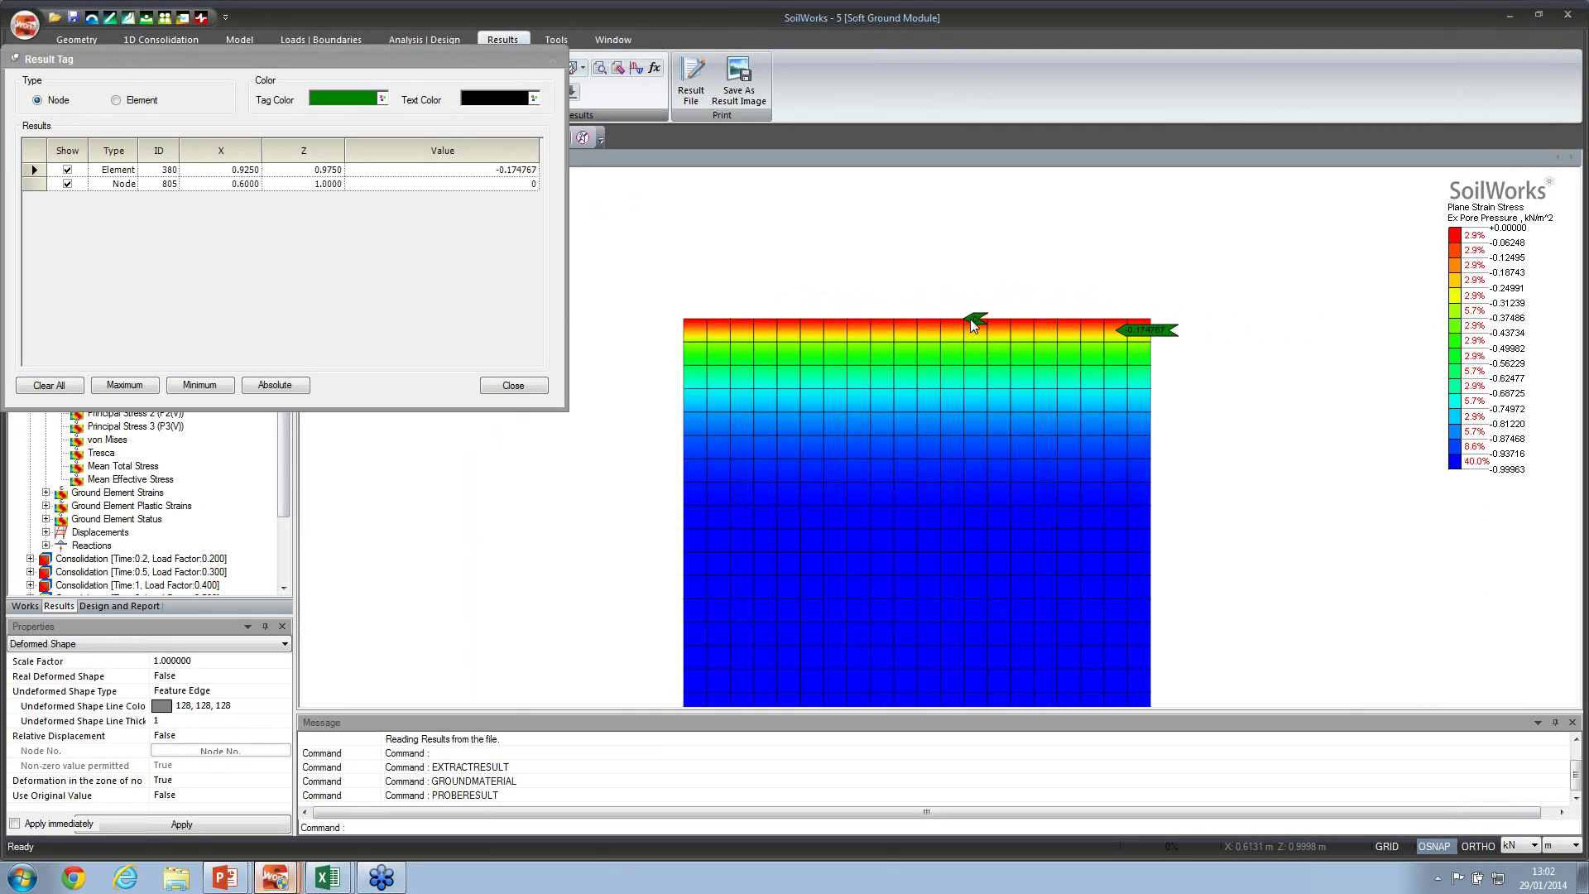
{"action": "scroll", "coordinate": [956, 386], "scroll_direction": "down", "scroll_amount": 3}
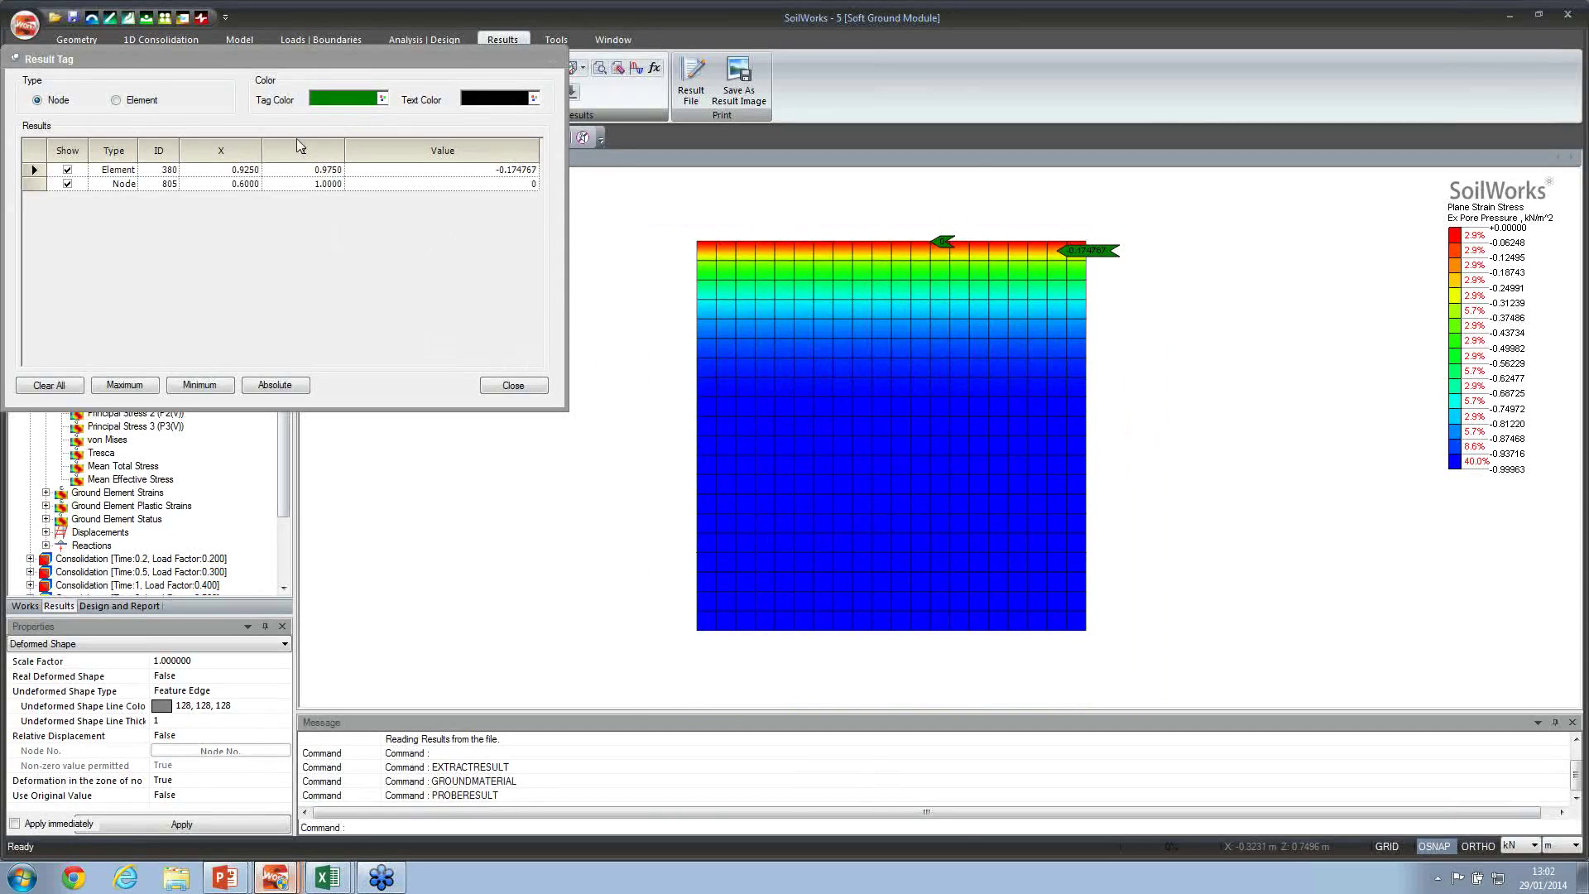
{"action": "left_click", "coordinate": [1093, 321]}
{"action": "left_click", "coordinate": [1094, 422]}
{"action": "left_click", "coordinate": [1089, 505]}
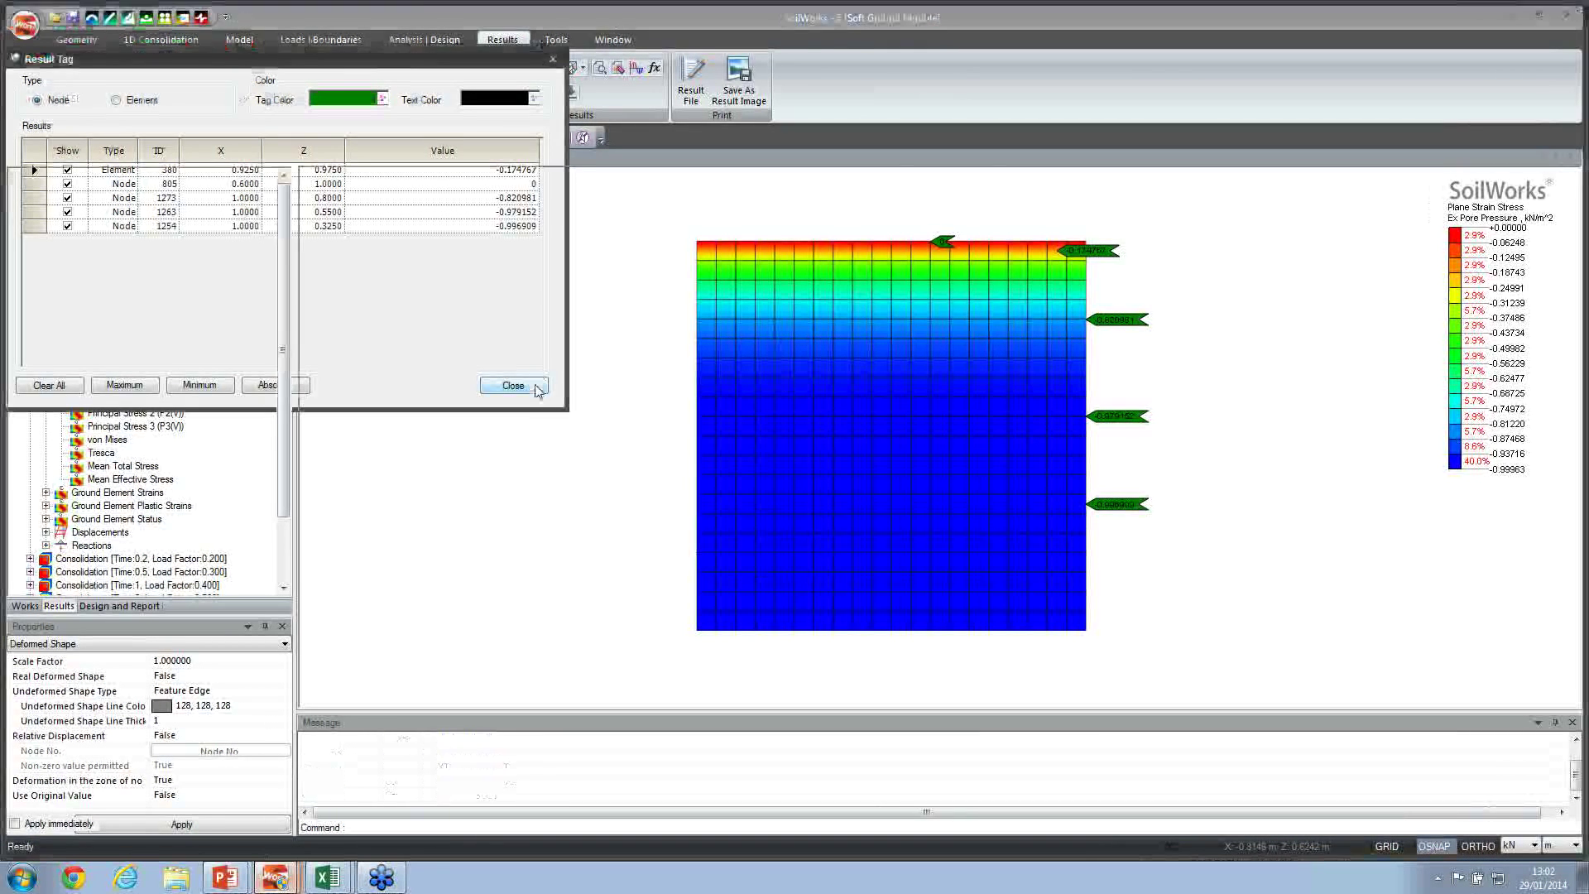
{"action": "left_click", "coordinate": [538, 390]}
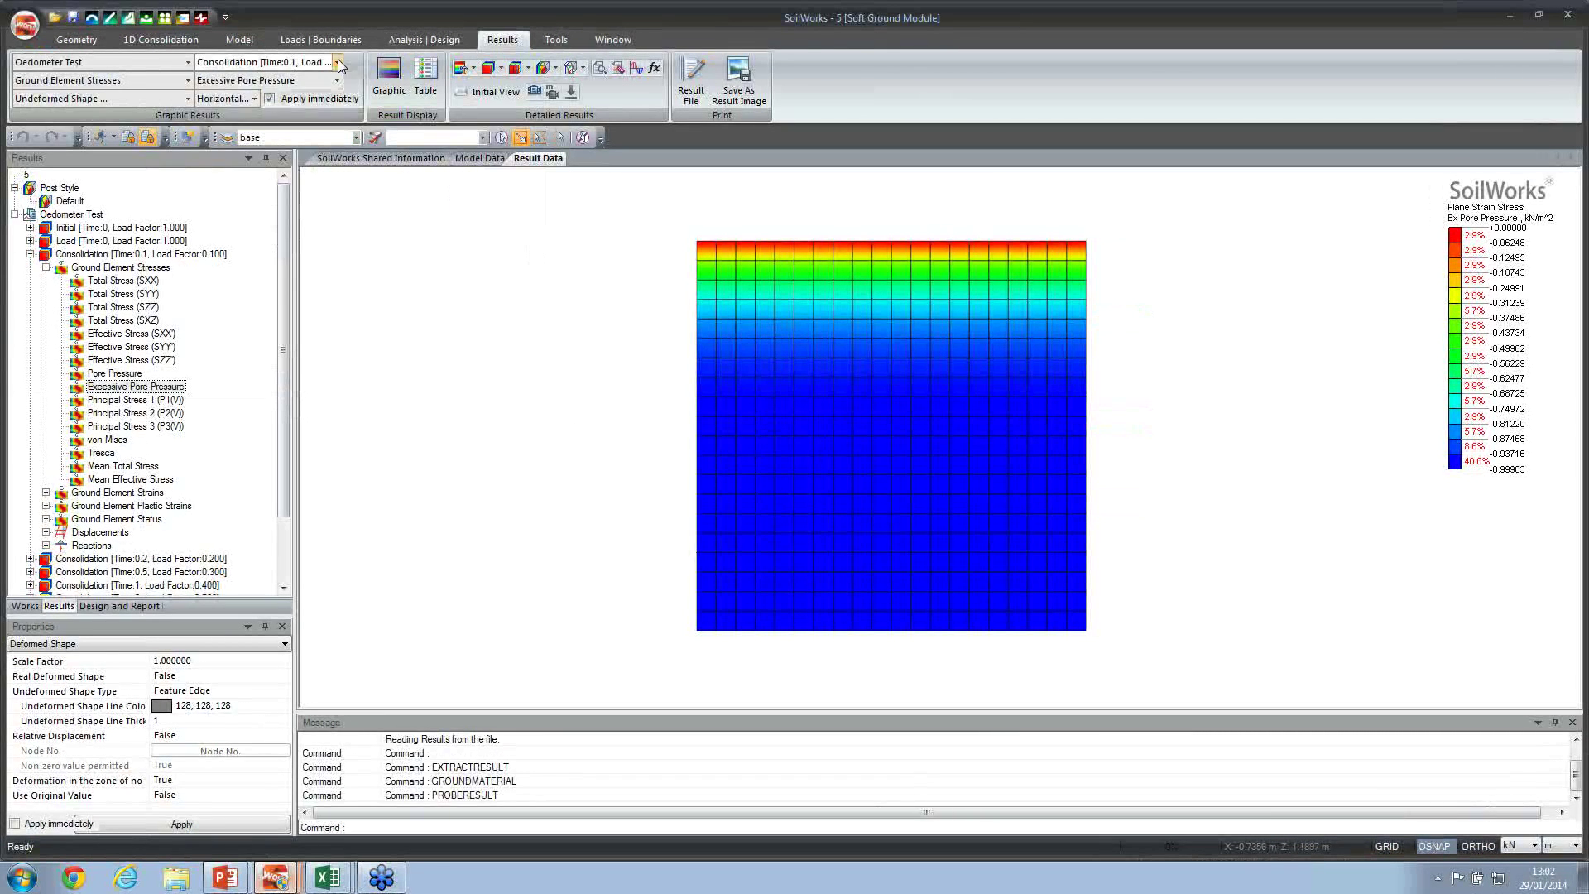
Step: Plot Excessive Pore Pressure for the Consolidation stage at times 1, 10 and 100 in turn
{"action": "left_click", "coordinate": [336, 62]}
{"action": "left_click", "coordinate": [317, 164]}
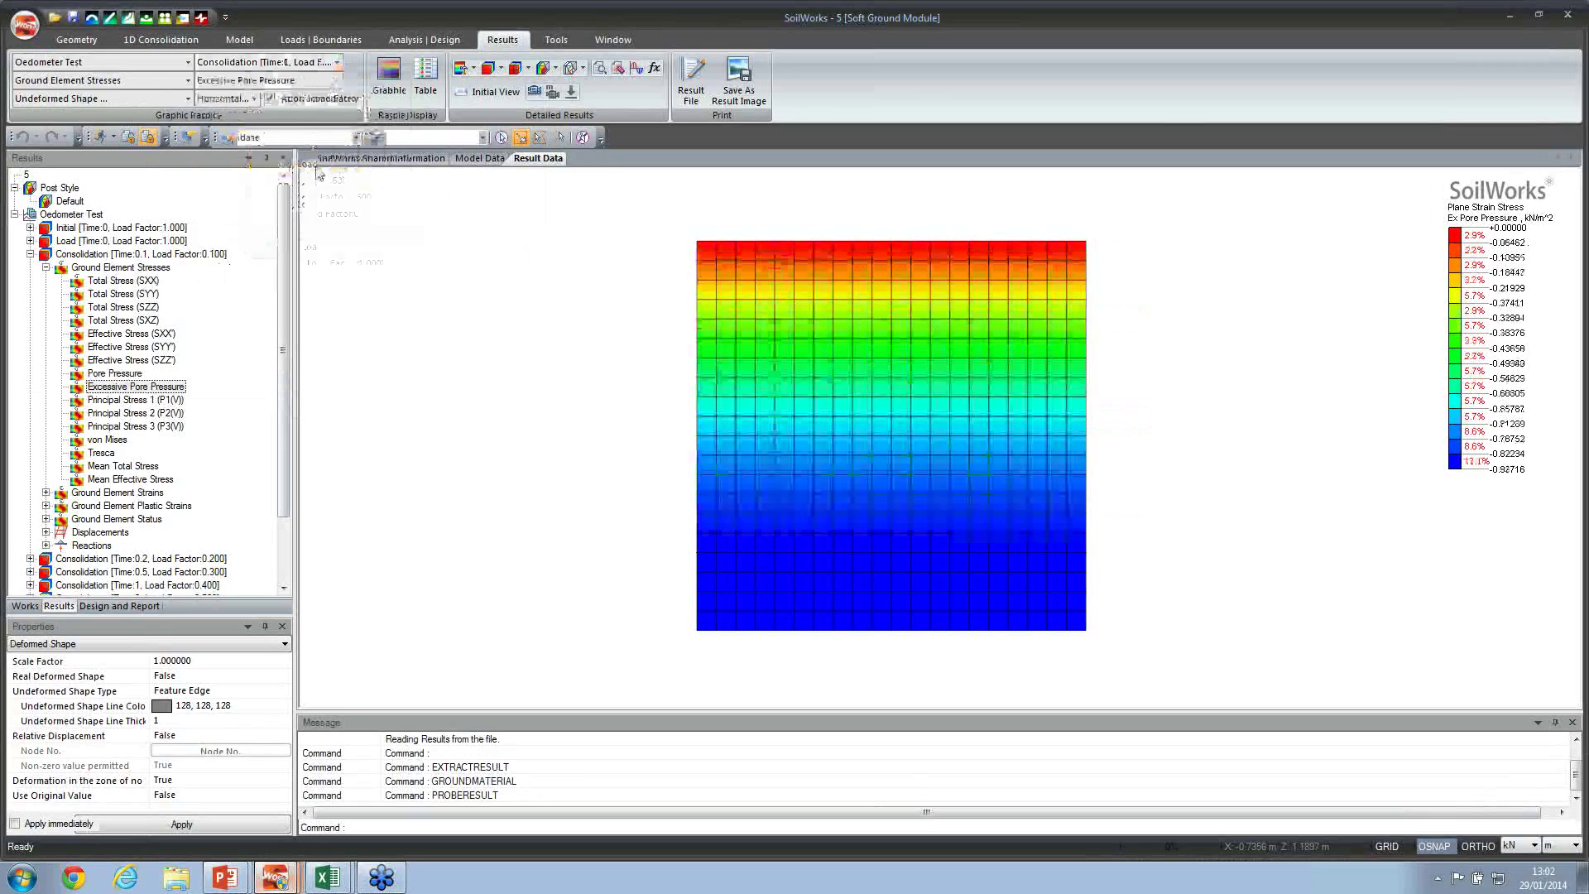
{"action": "left_click", "coordinate": [337, 62]}
{"action": "left_click", "coordinate": [328, 213]}
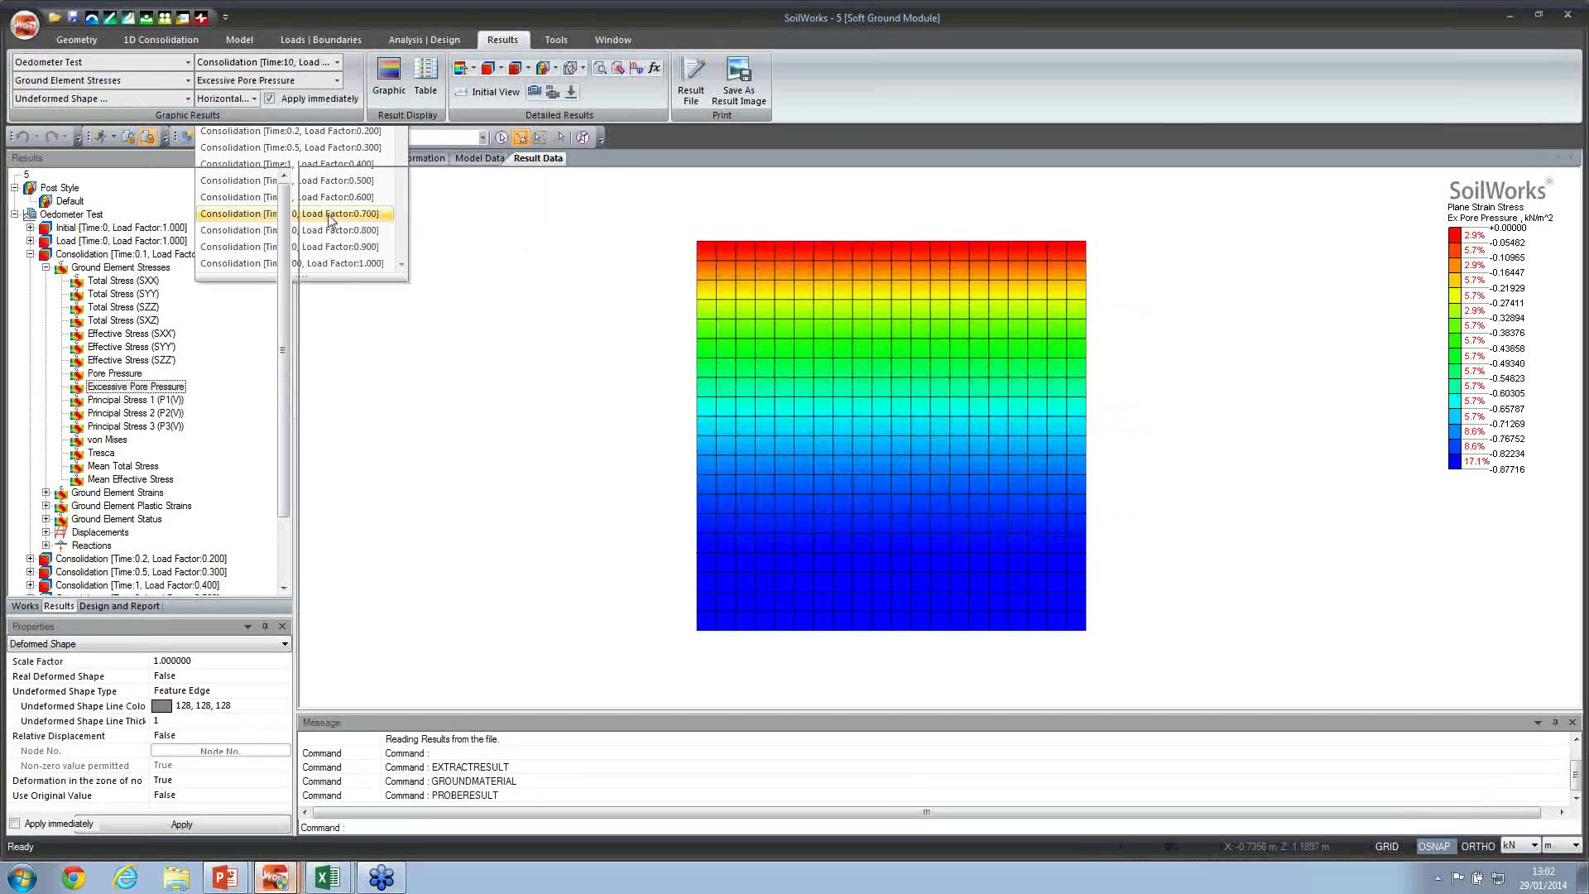
{"action": "left_click", "coordinate": [337, 62]}
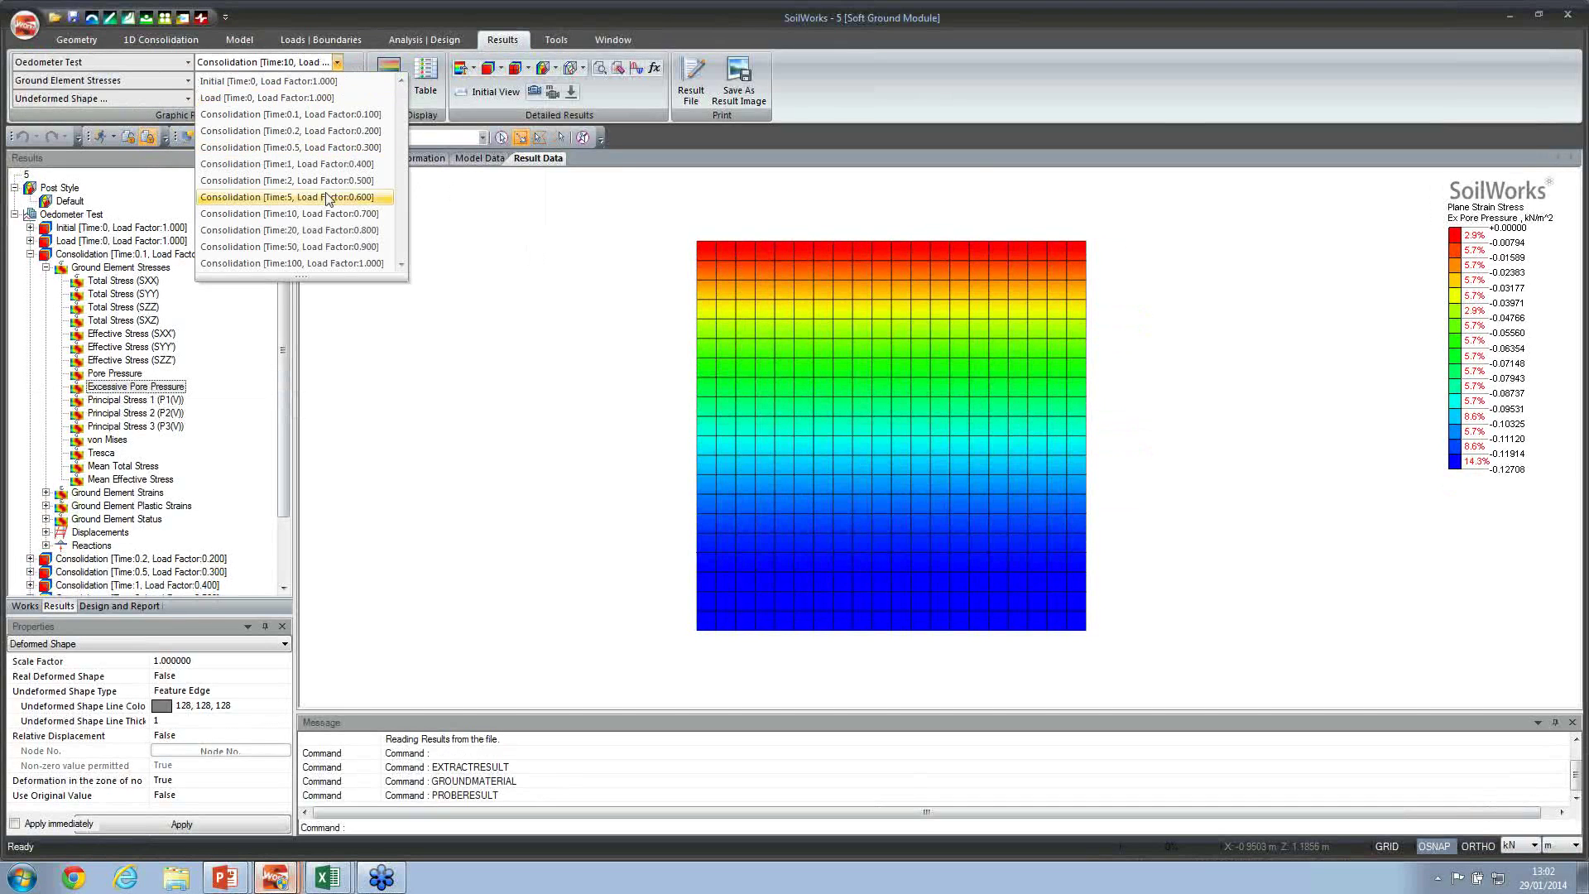
{"action": "left_click", "coordinate": [321, 262]}
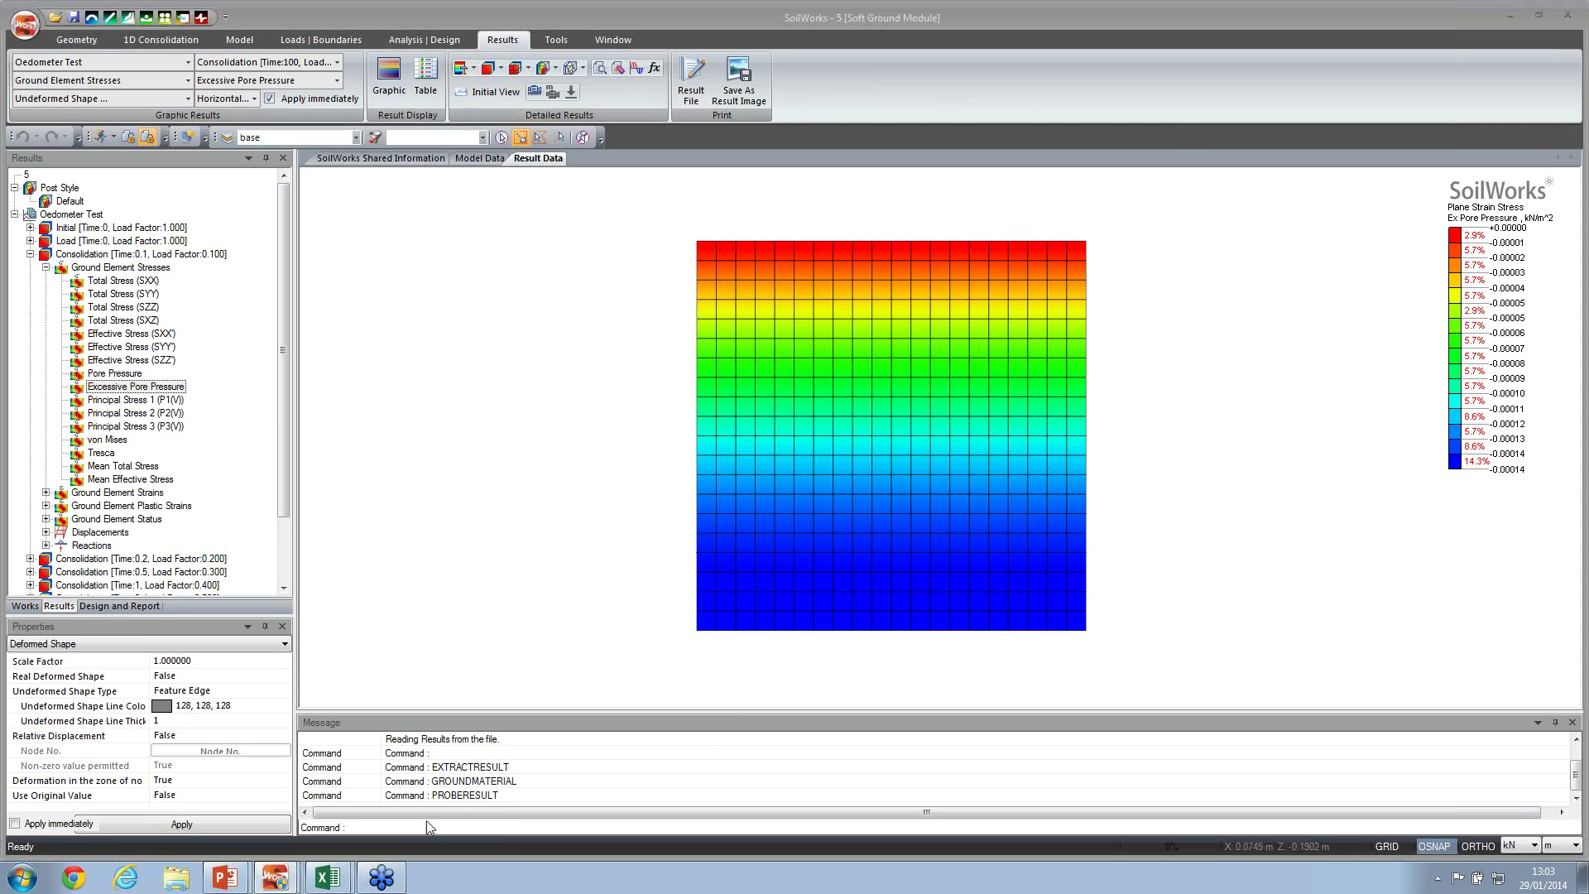
Step: Switch to the Vertical Drain Consolidation Analysis with MCC Model project and maximize its window
{"action": "mouse_move", "coordinate": [282, 883]}
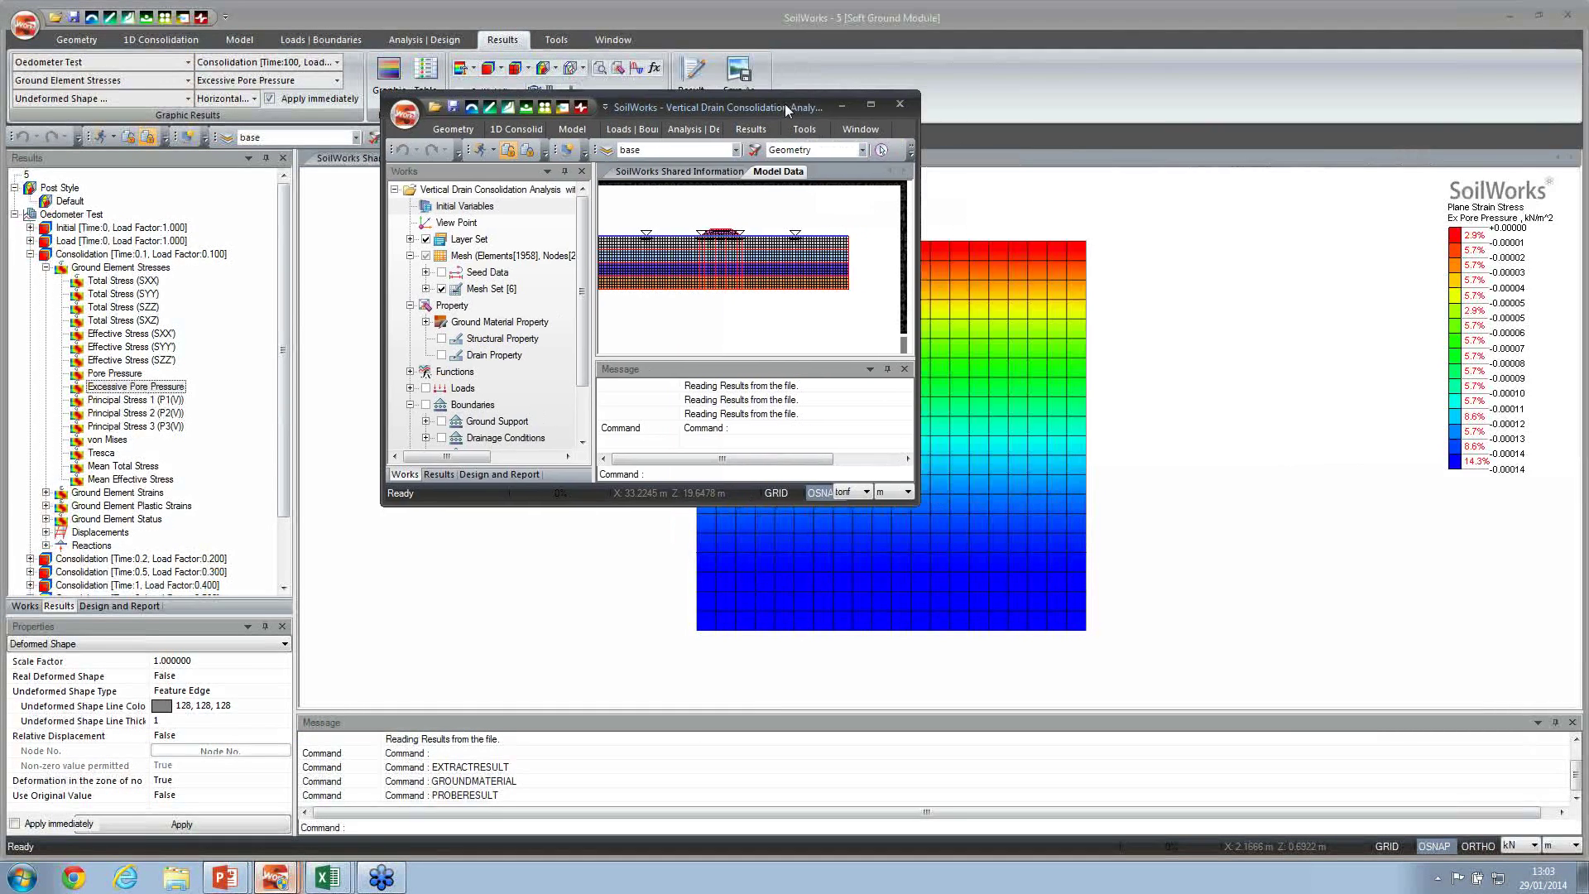
{"action": "double_click", "coordinate": [784, 103]}
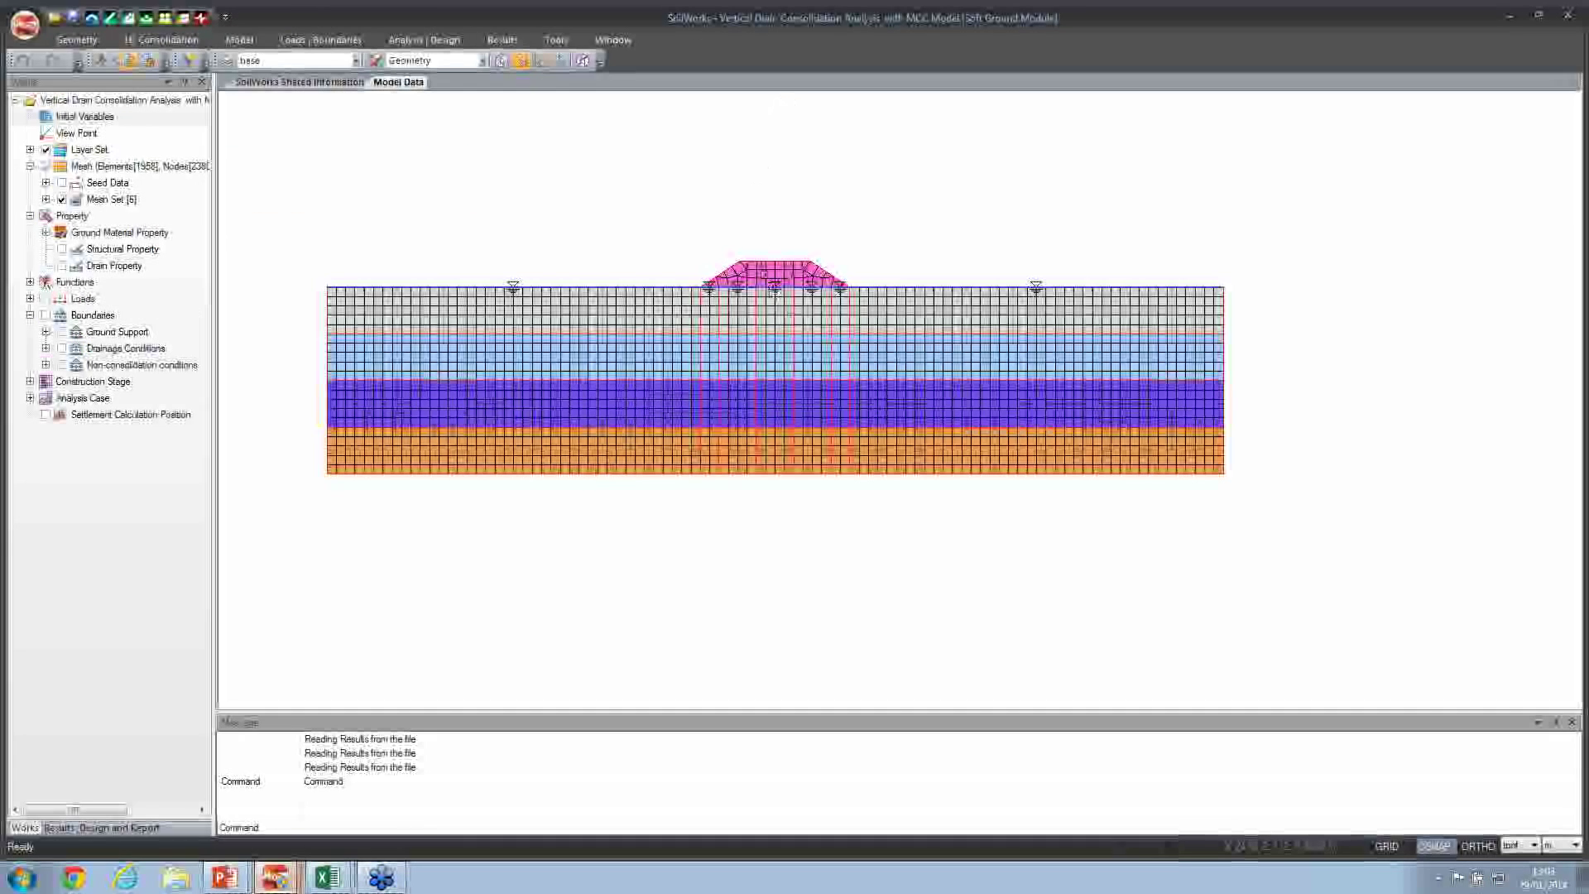
{"action": "left_click_drag", "start_coordinate": [794, 330], "coordinate": [868, 377]}
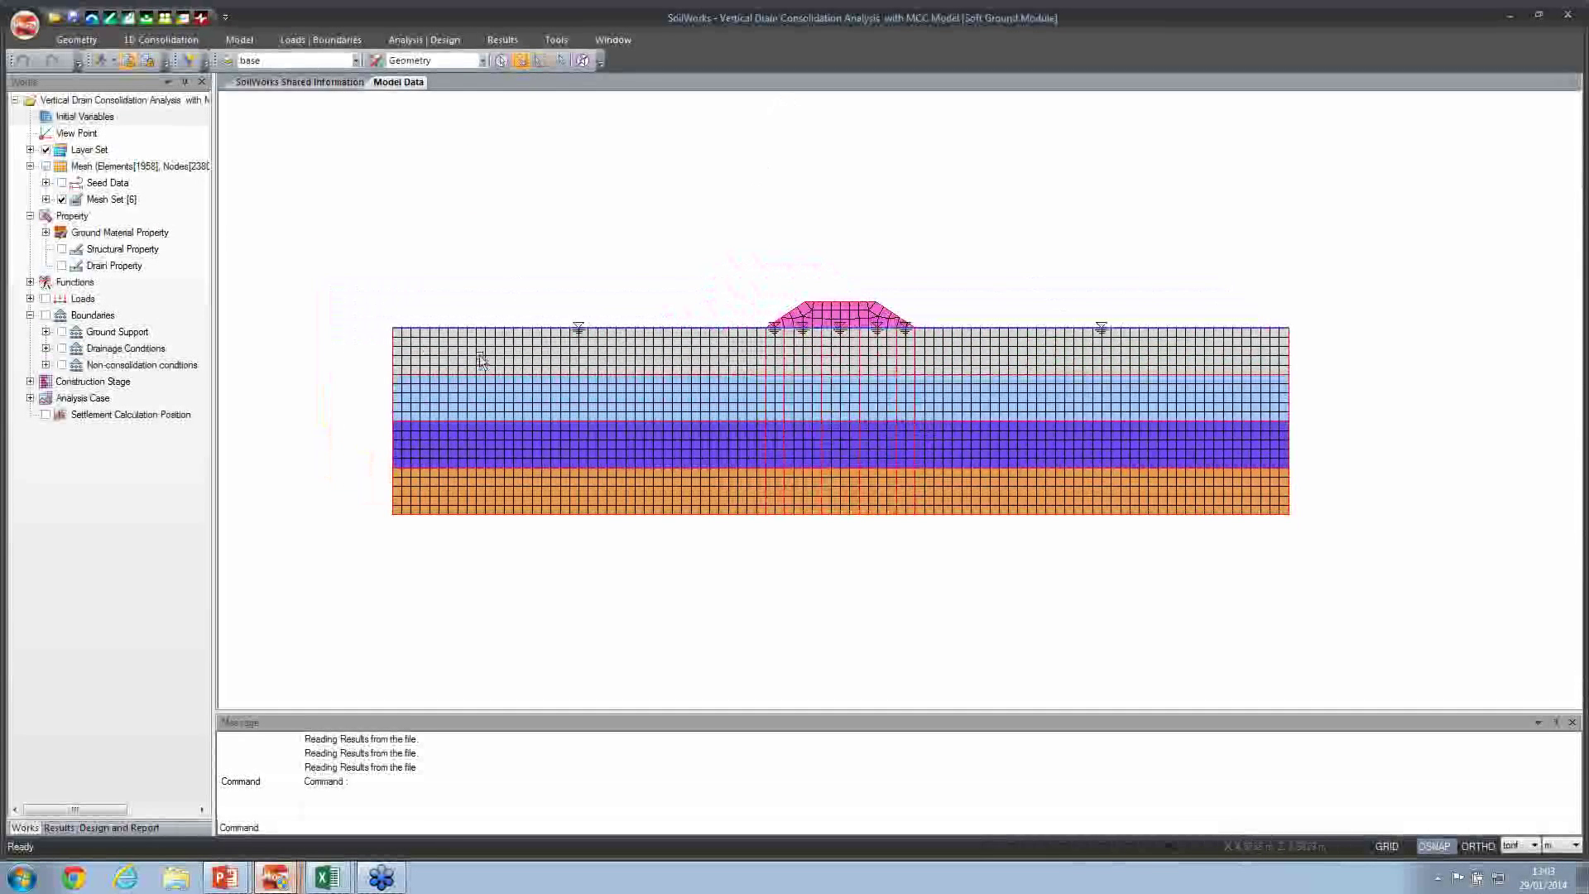
Step: Expand the ground material properties and go through Clay 1, Clay 2, Clay 3 and Weathered Rock
{"action": "left_click", "coordinate": [45, 232]}
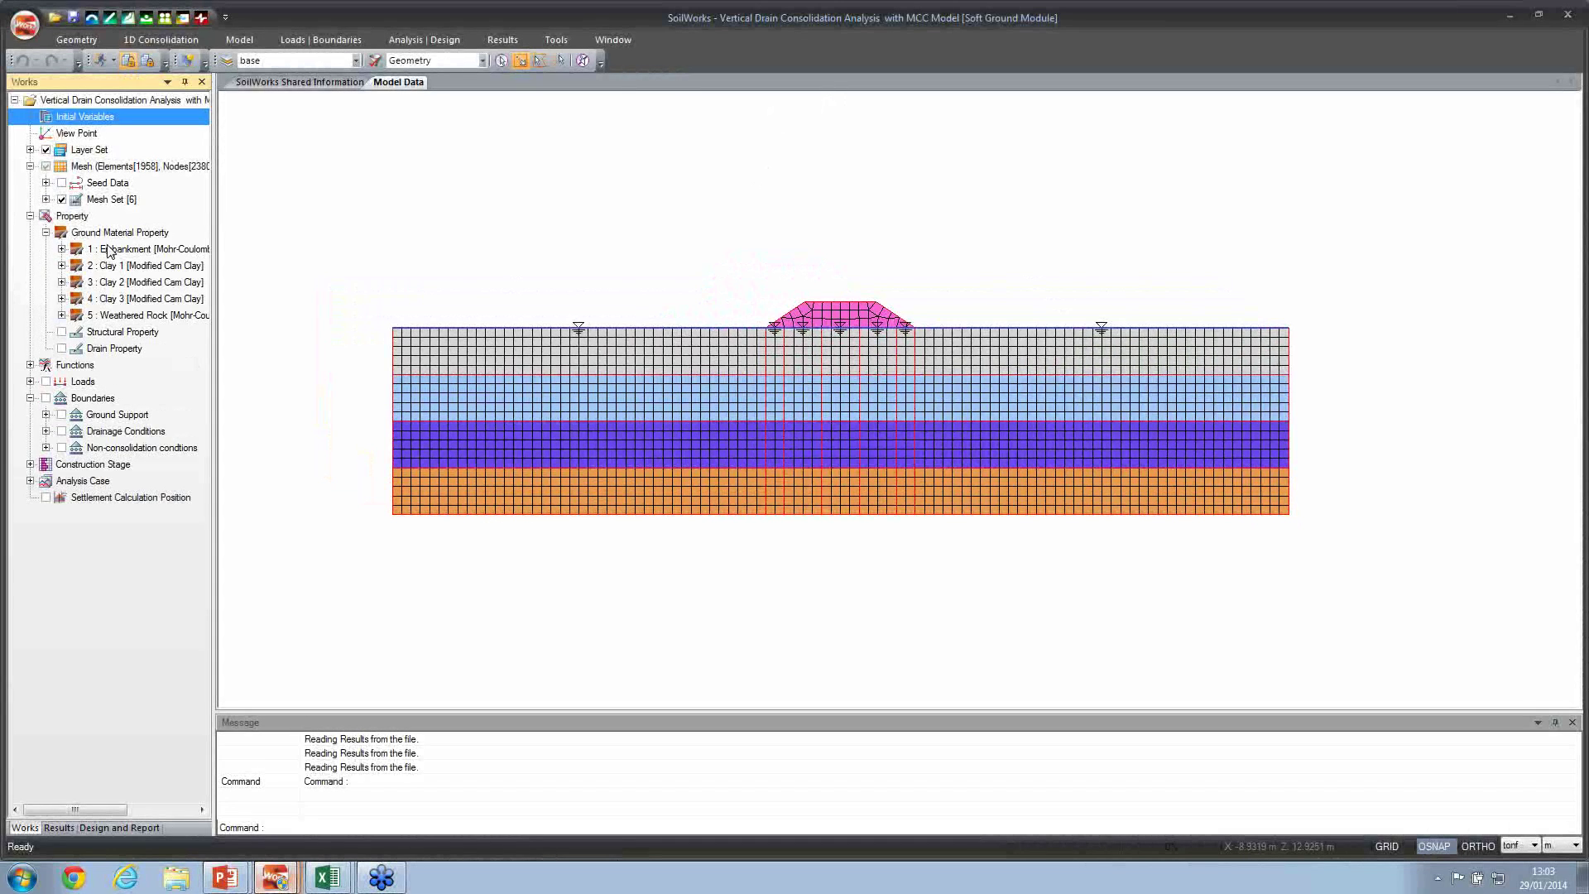
{"action": "left_click", "coordinate": [110, 269]}
{"action": "left_click", "coordinate": [116, 283]}
{"action": "left_click", "coordinate": [118, 299]}
{"action": "left_click", "coordinate": [175, 316]}
{"action": "left_click", "coordinate": [913, 452]}
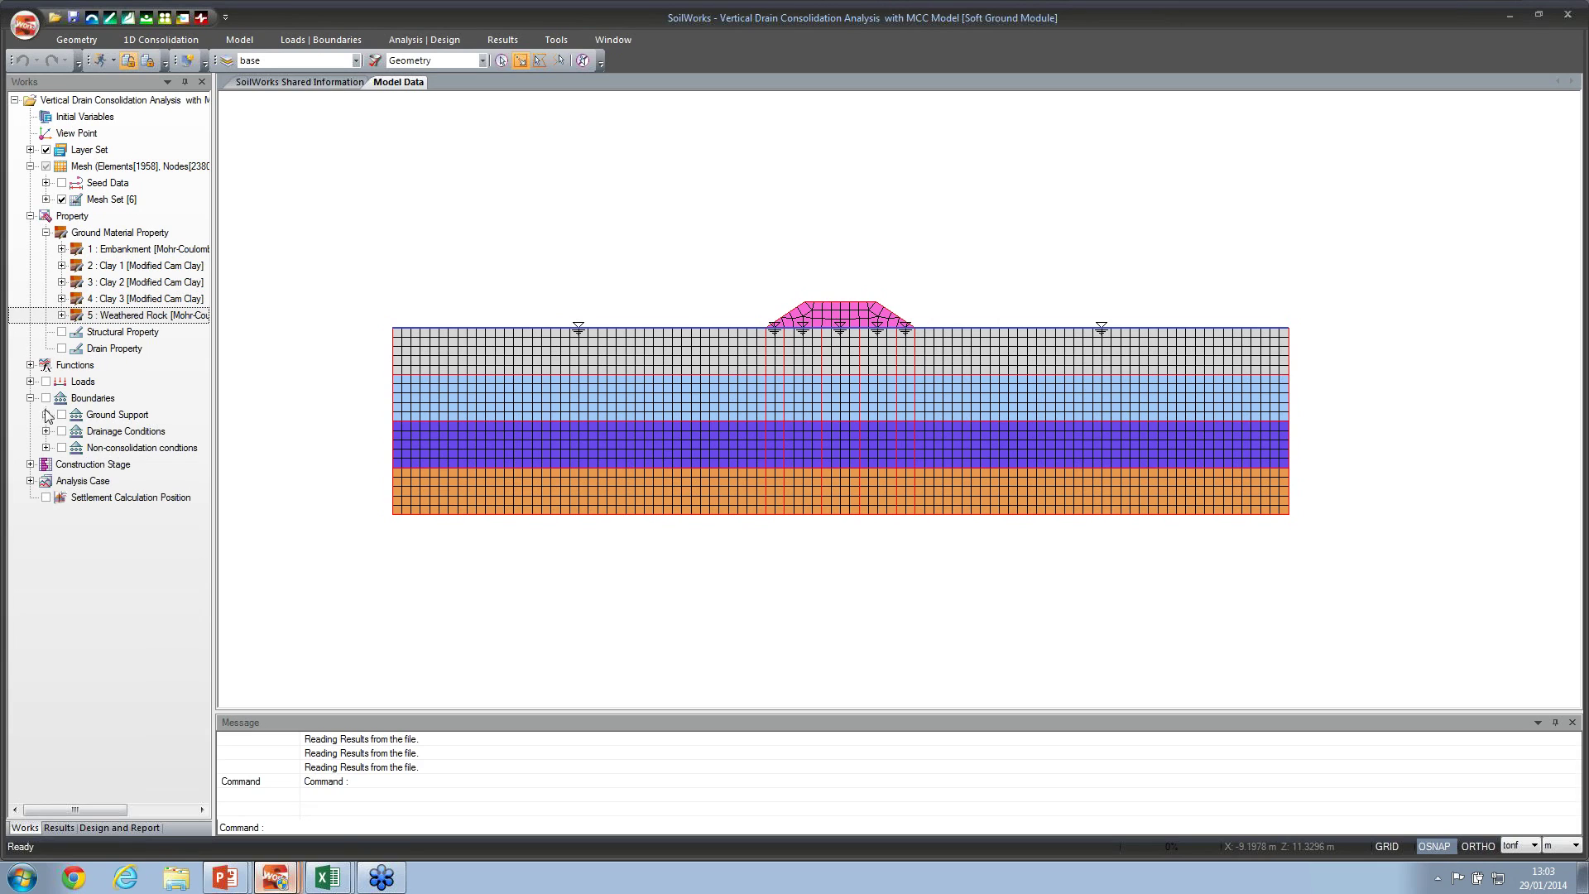
Step: Display the drainage conditions on the model and inspect the vertical drain lines beneath the embankment
{"action": "left_click", "coordinate": [61, 430]}
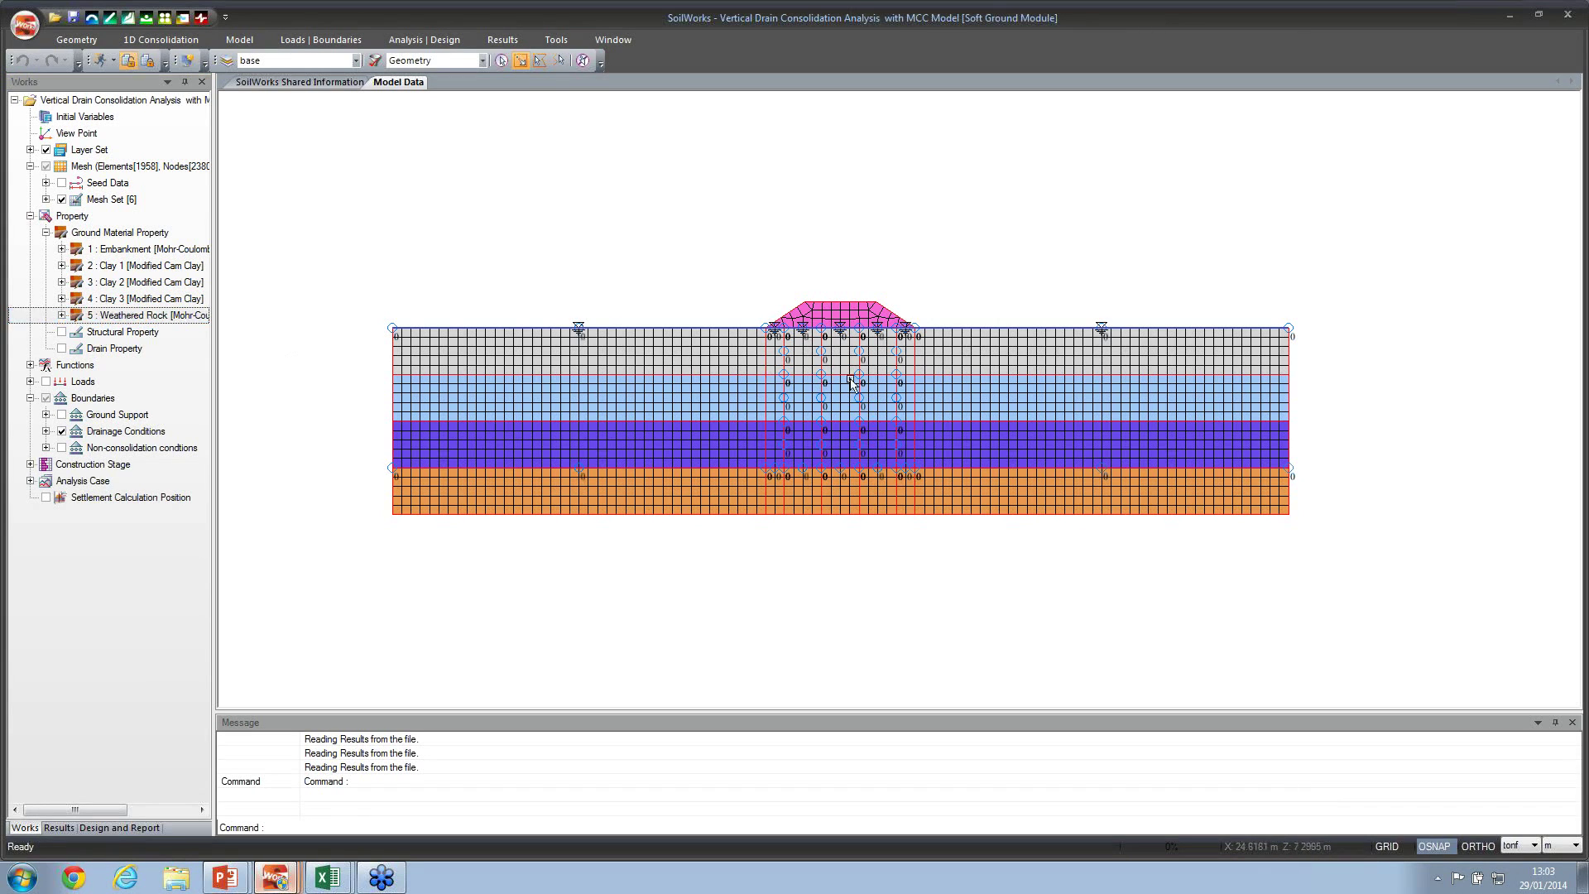
{"action": "left_click_drag", "start_coordinate": [844, 389], "coordinate": [873, 331]}
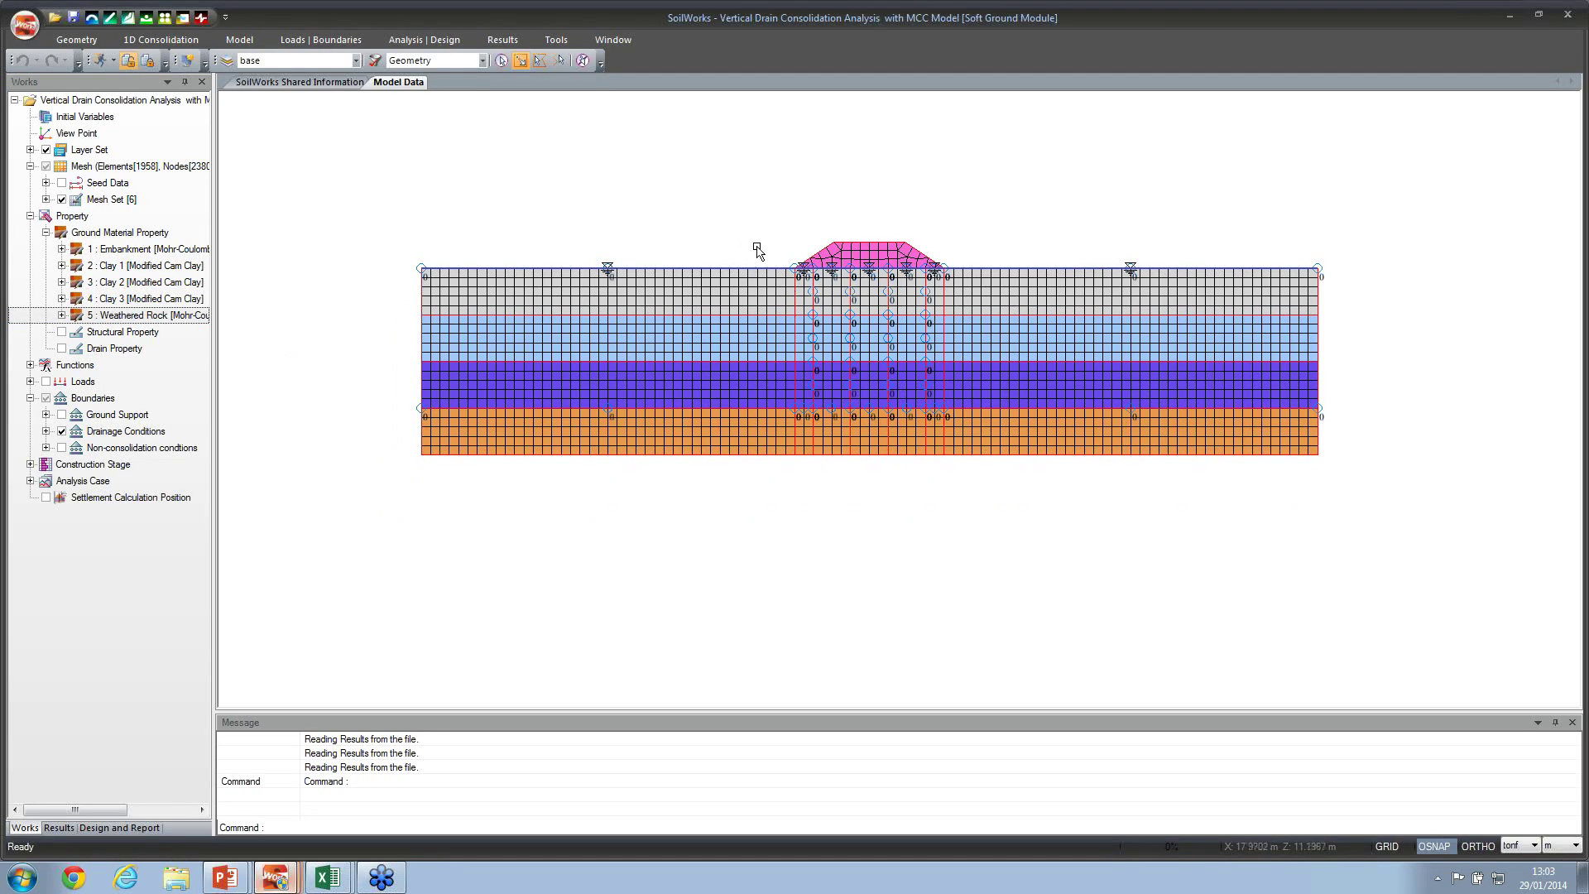
{"action": "scroll", "coordinate": [819, 281], "scroll_direction": "up", "scroll_amount": 2}
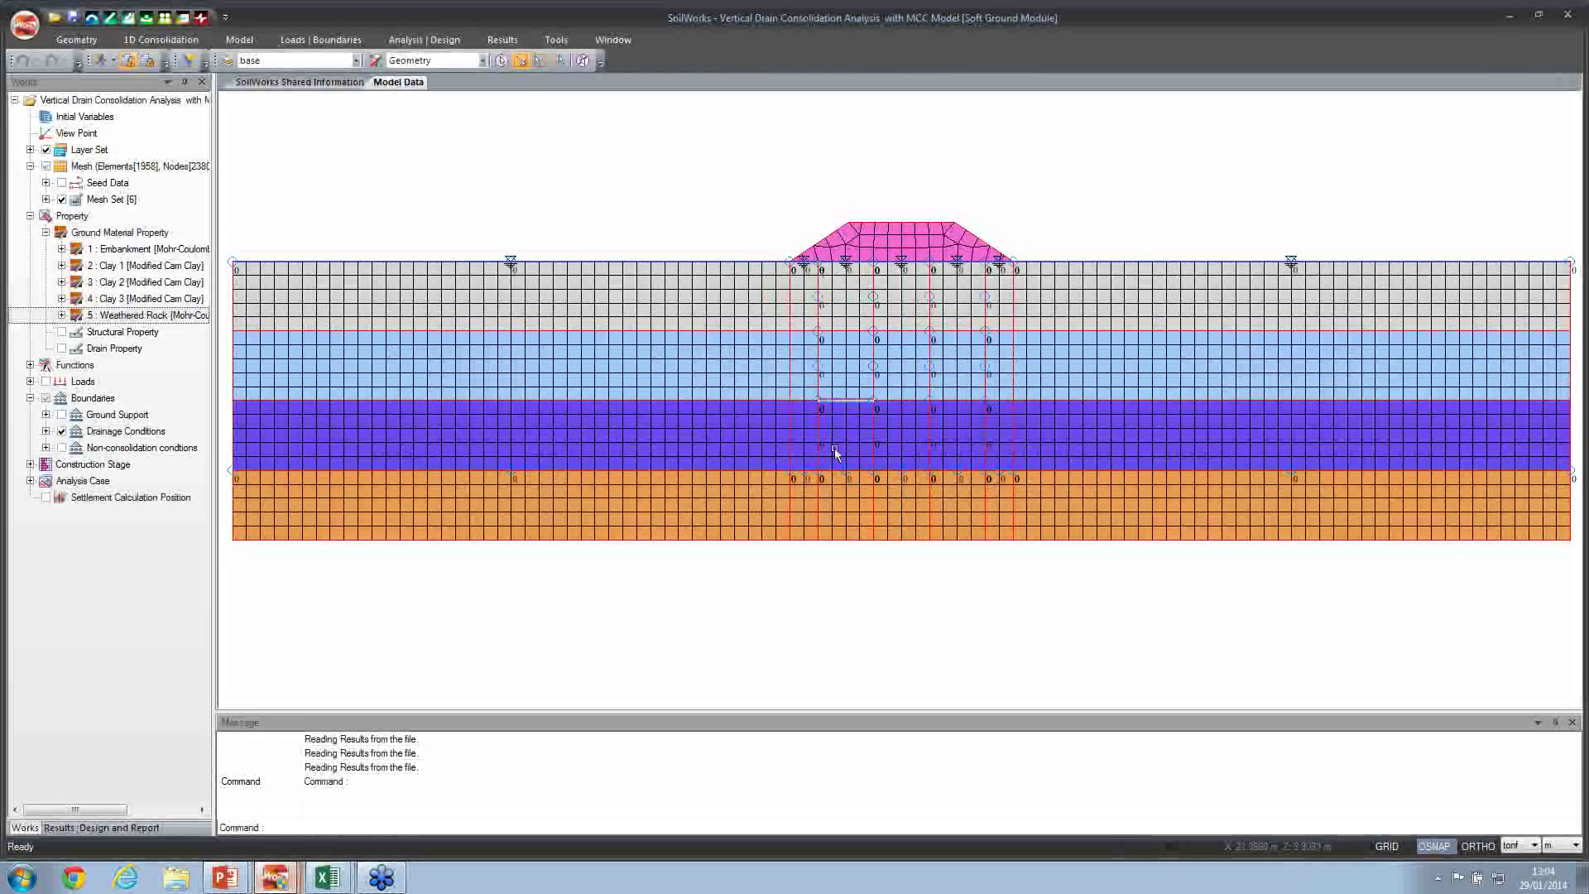
{"action": "scroll", "coordinate": [826, 365], "scroll_direction": "down", "scroll_amount": 2}
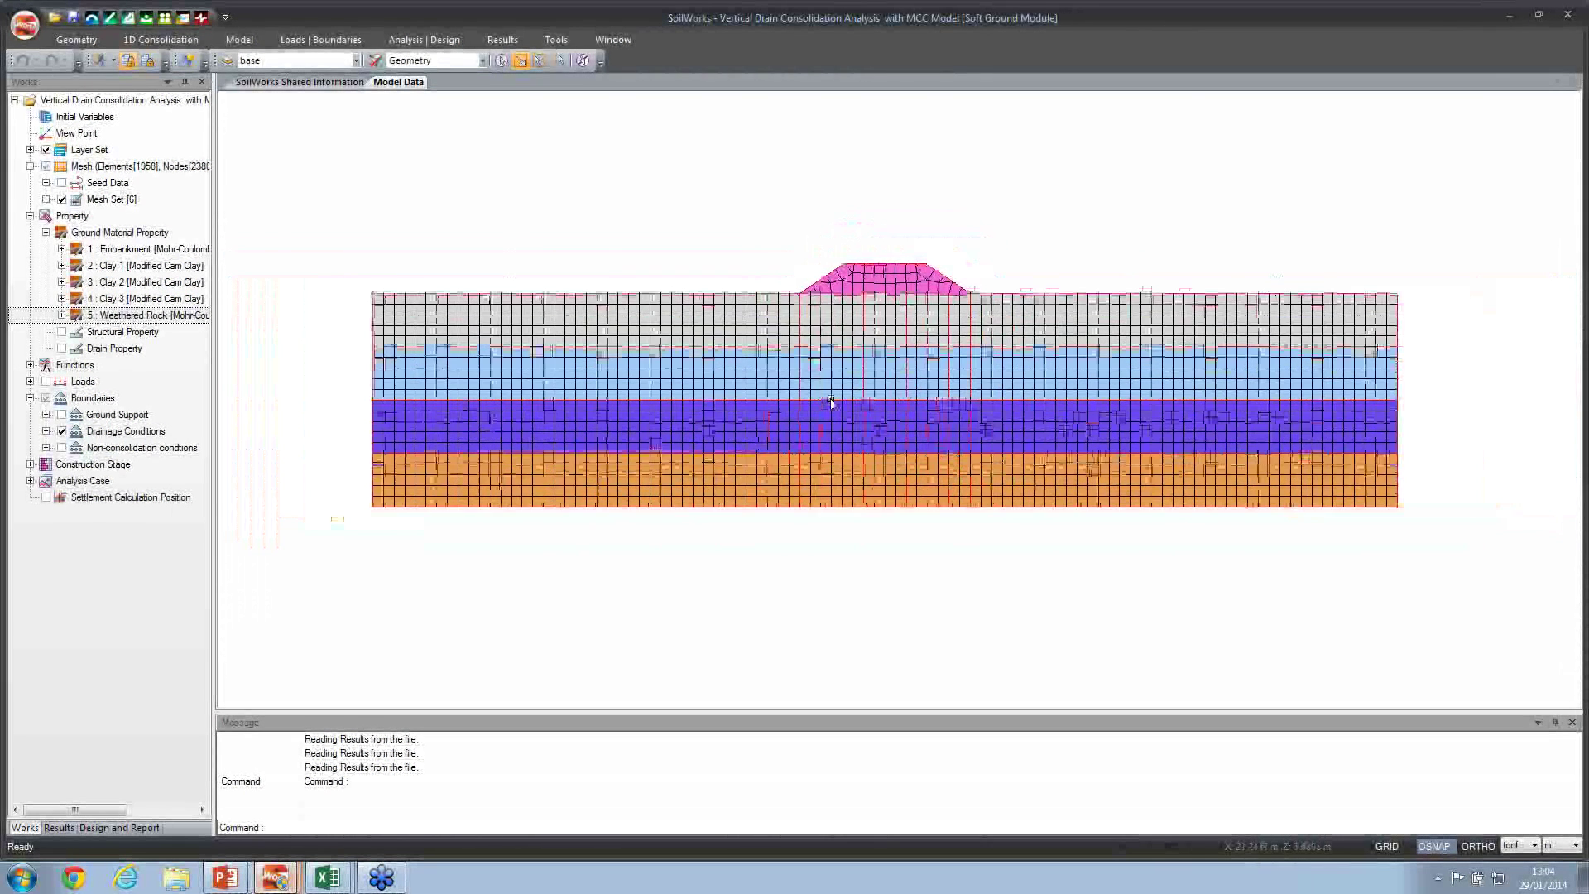
Step: Display the non-consolidation conditions instead of the drainage conditions and inspect the embankment
{"action": "left_click", "coordinate": [61, 447]}
{"action": "left_click", "coordinate": [61, 430]}
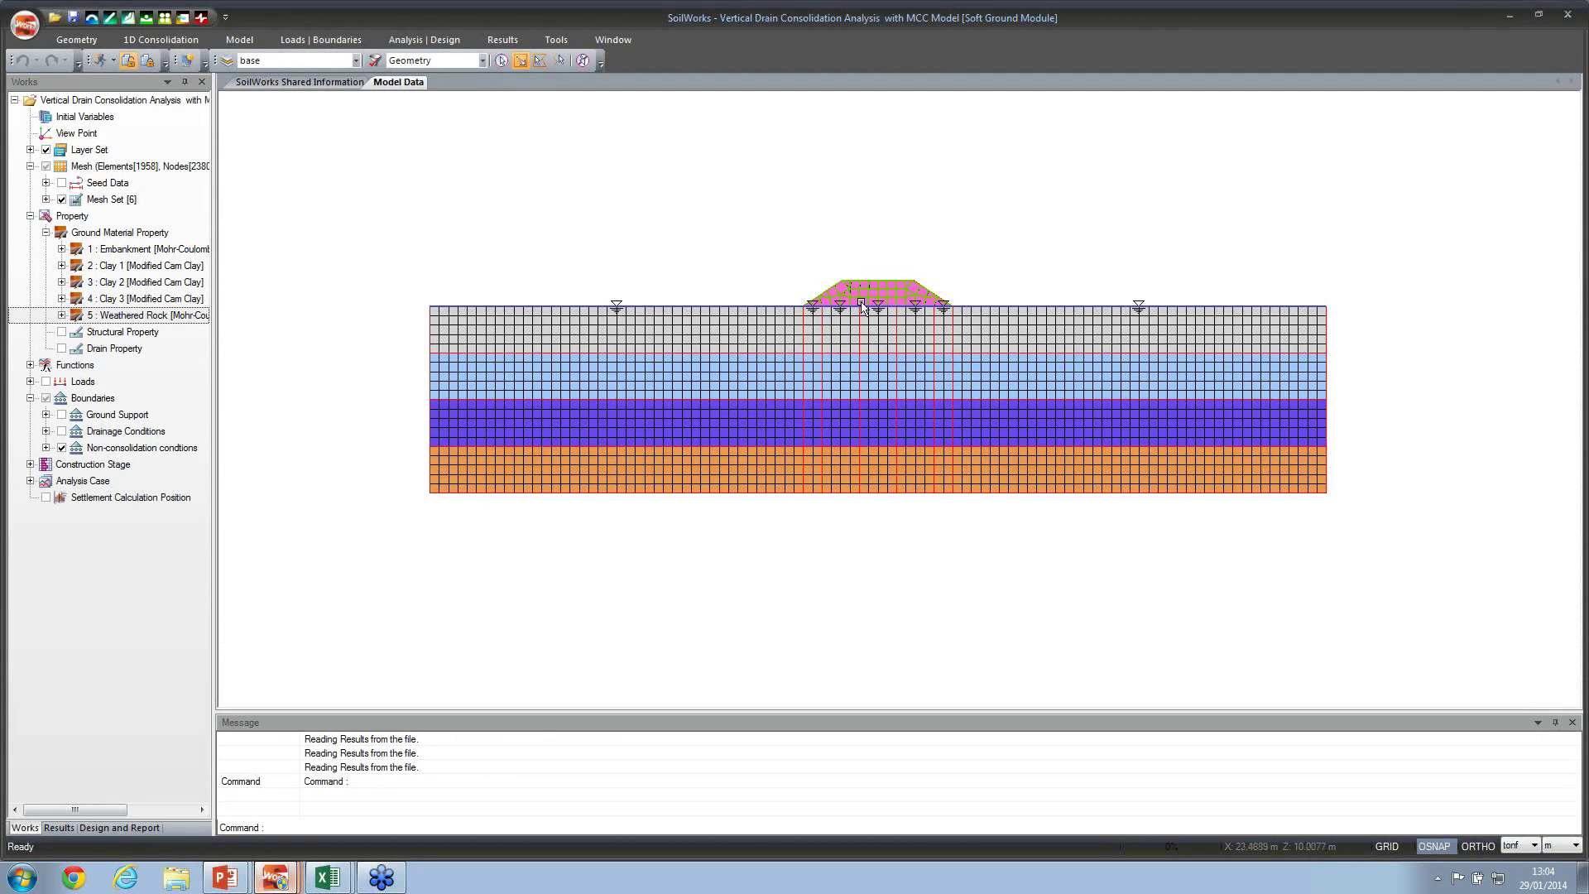
{"action": "scroll", "coordinate": [843, 319], "scroll_direction": "up", "scroll_amount": 3}
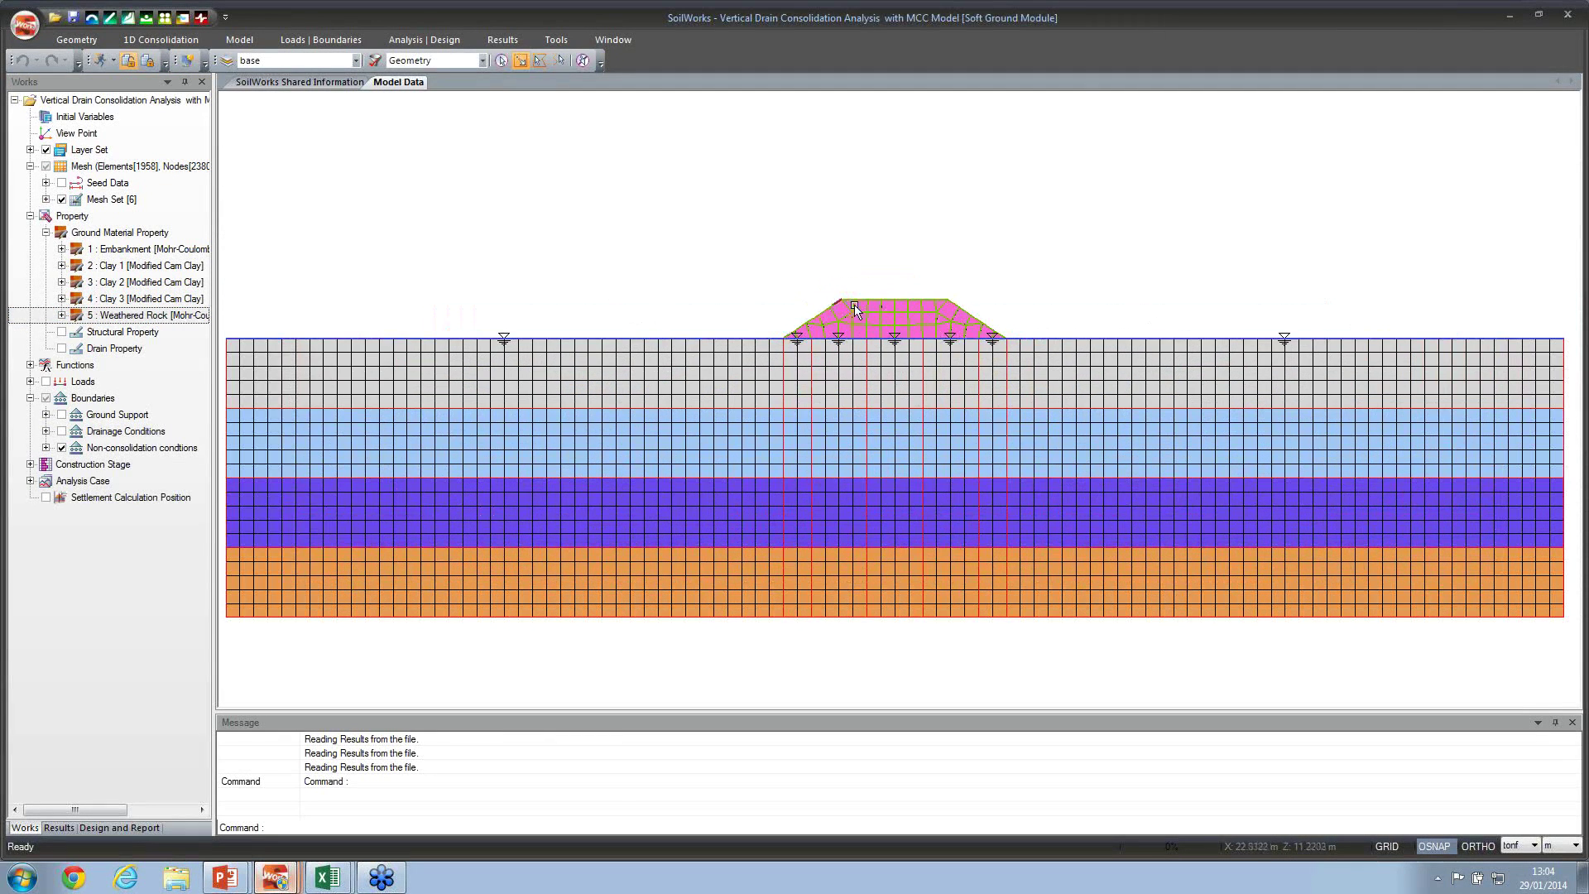
{"action": "scroll", "coordinate": [859, 309], "scroll_direction": "down", "scroll_amount": 1}
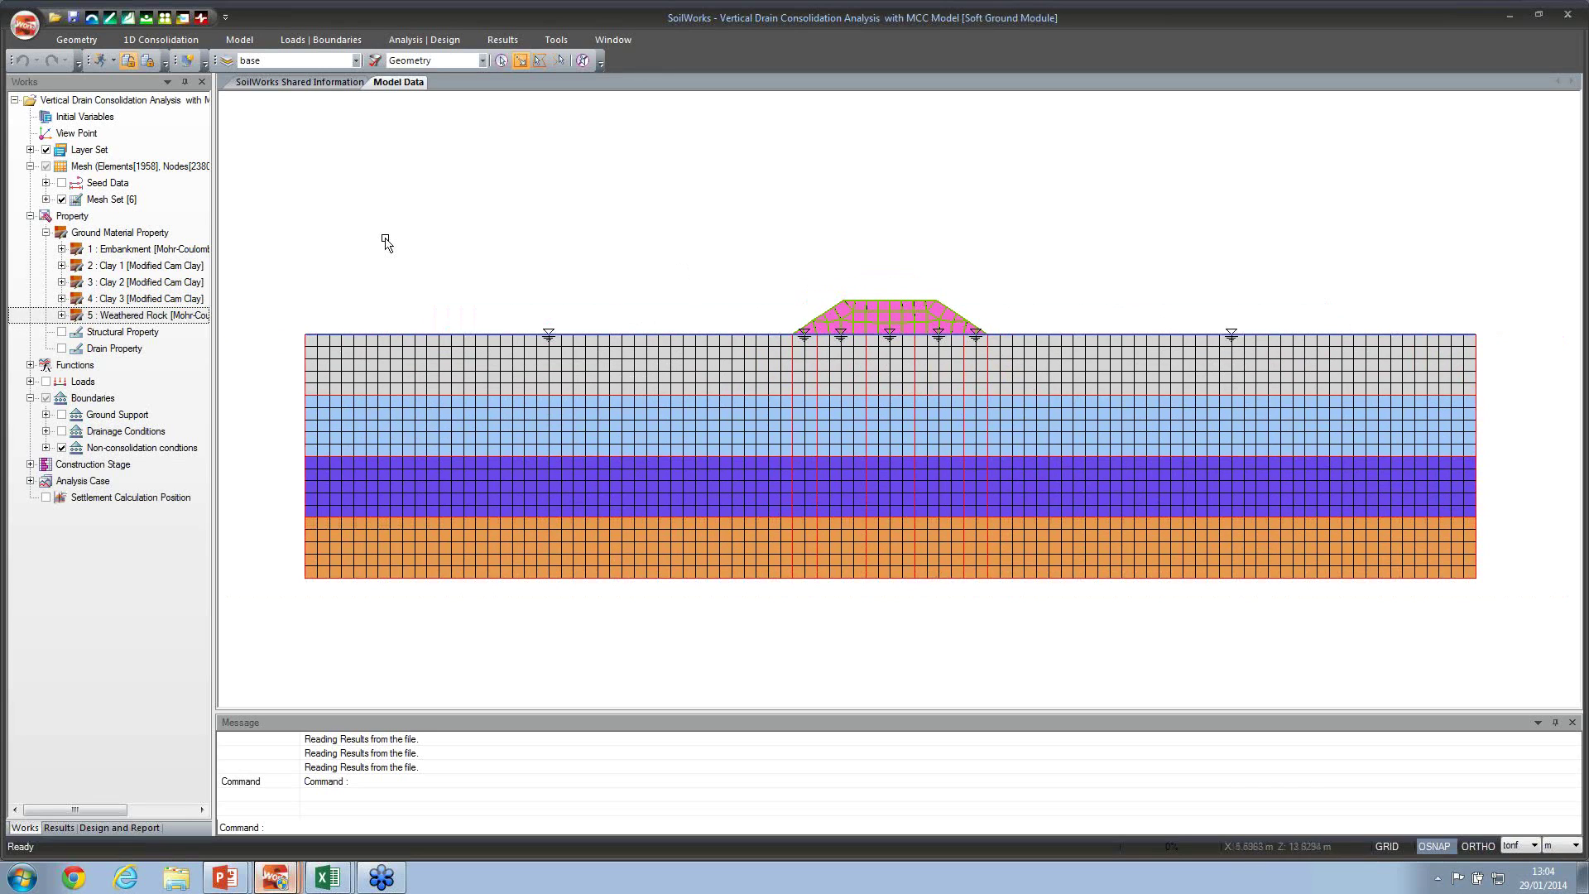
Step: Bring up the Consolidation Analysis results and widen the results tree so the full stage names are readable
{"action": "left_click", "coordinate": [148, 63]}
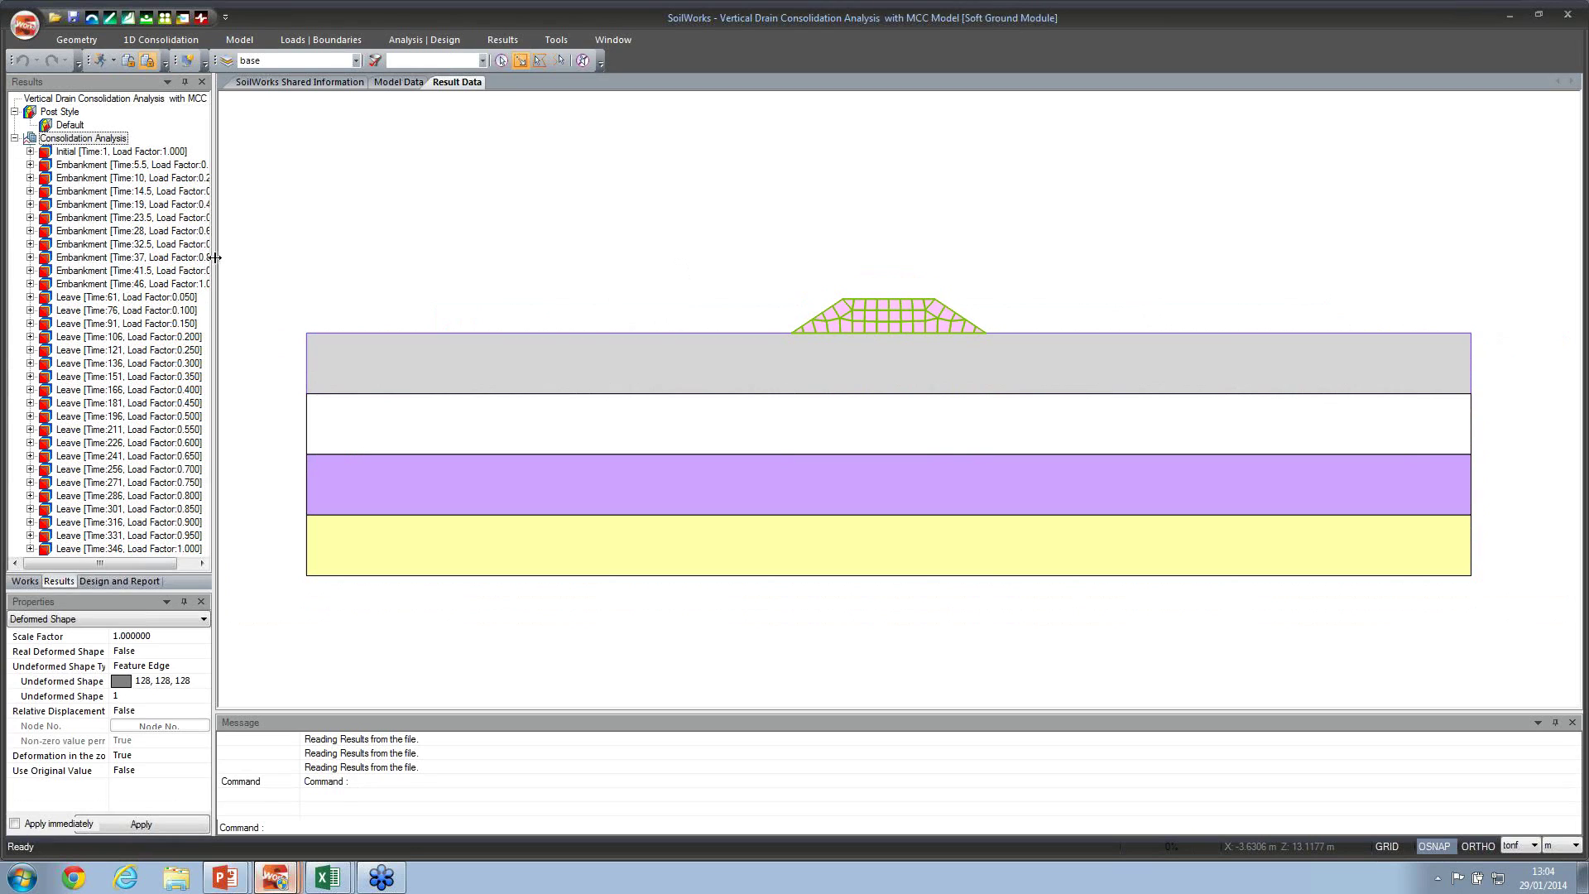
{"action": "left_click_drag", "start_coordinate": [213, 258], "coordinate": [288, 259]}
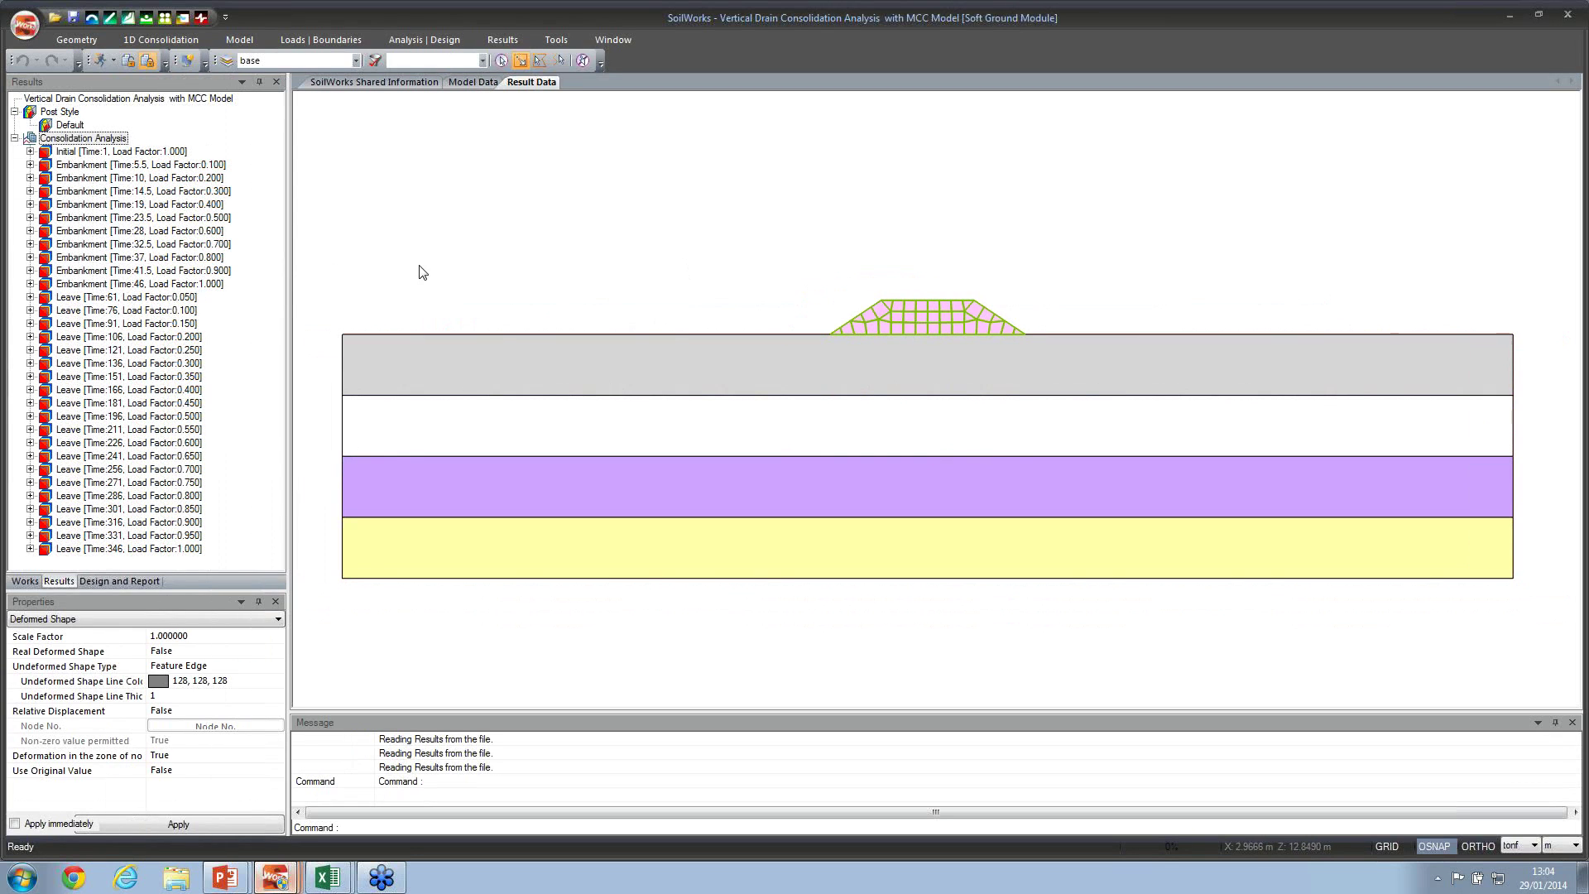
{"action": "left_click_drag", "start_coordinate": [632, 281], "coordinate": [639, 234]}
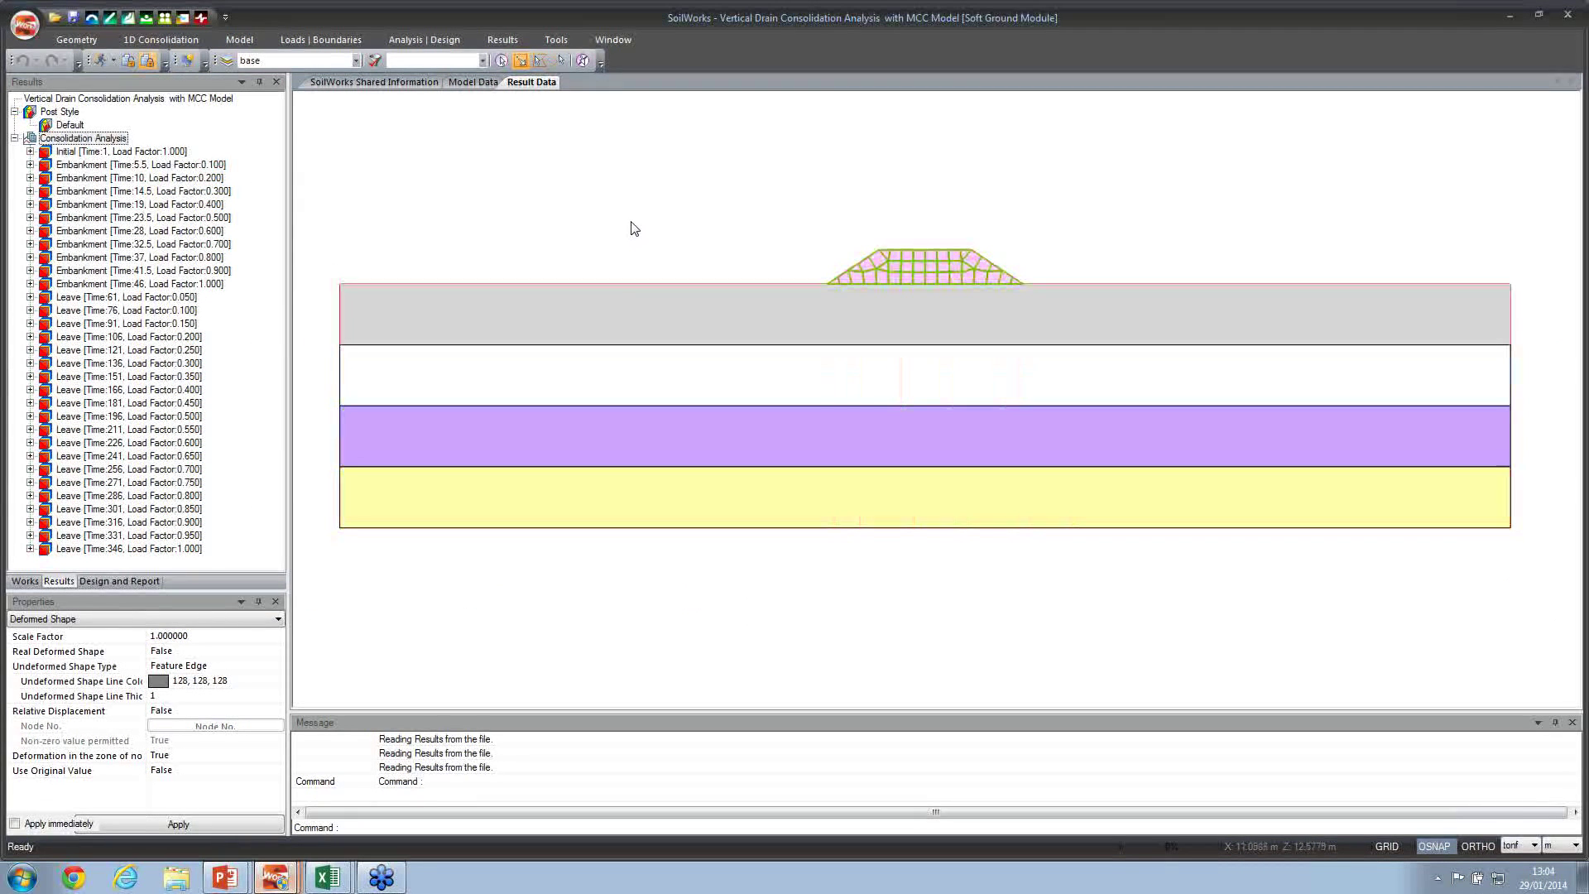
Step: Expand the Initial stage's ground element stresses and plot its Excessive Pore Pressure
{"action": "left_click", "coordinate": [30, 151]}
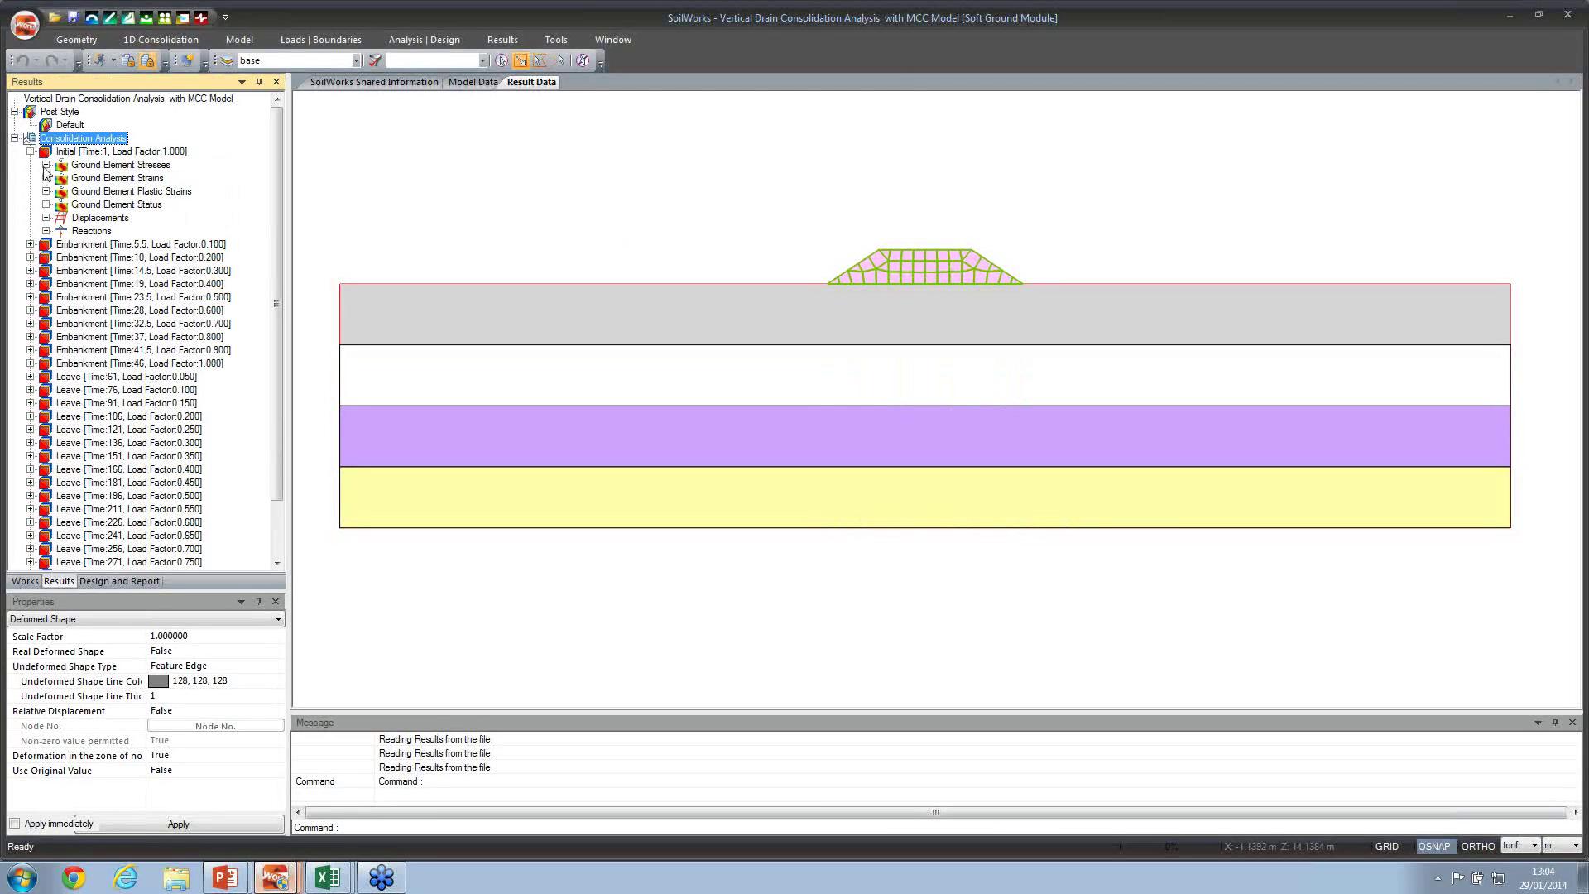
{"action": "left_click", "coordinate": [45, 165]}
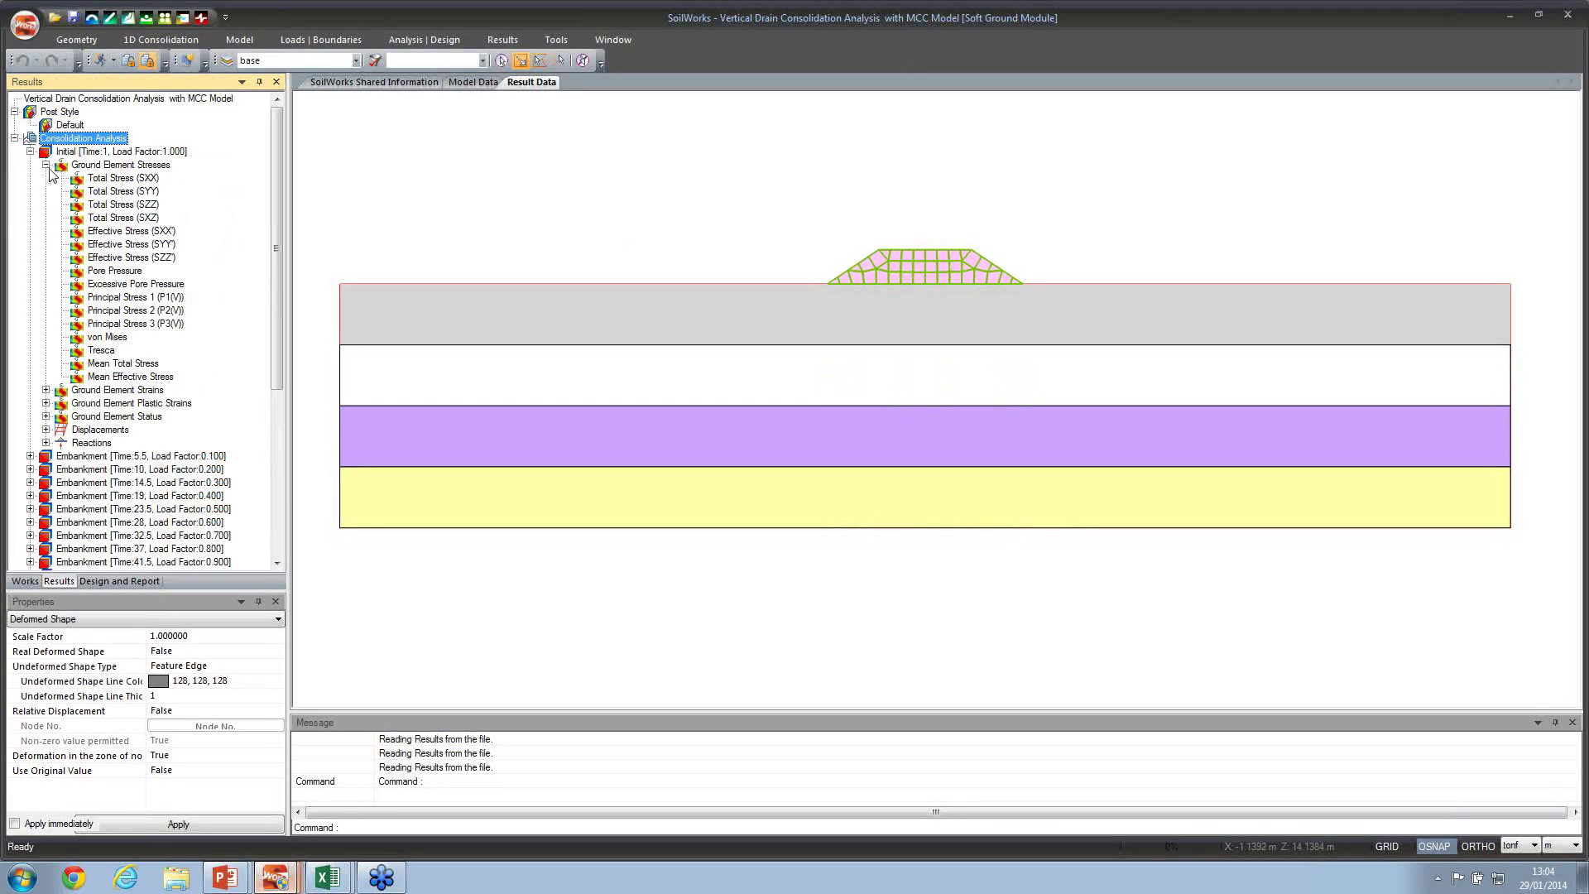
{"action": "double_click", "coordinate": [130, 286]}
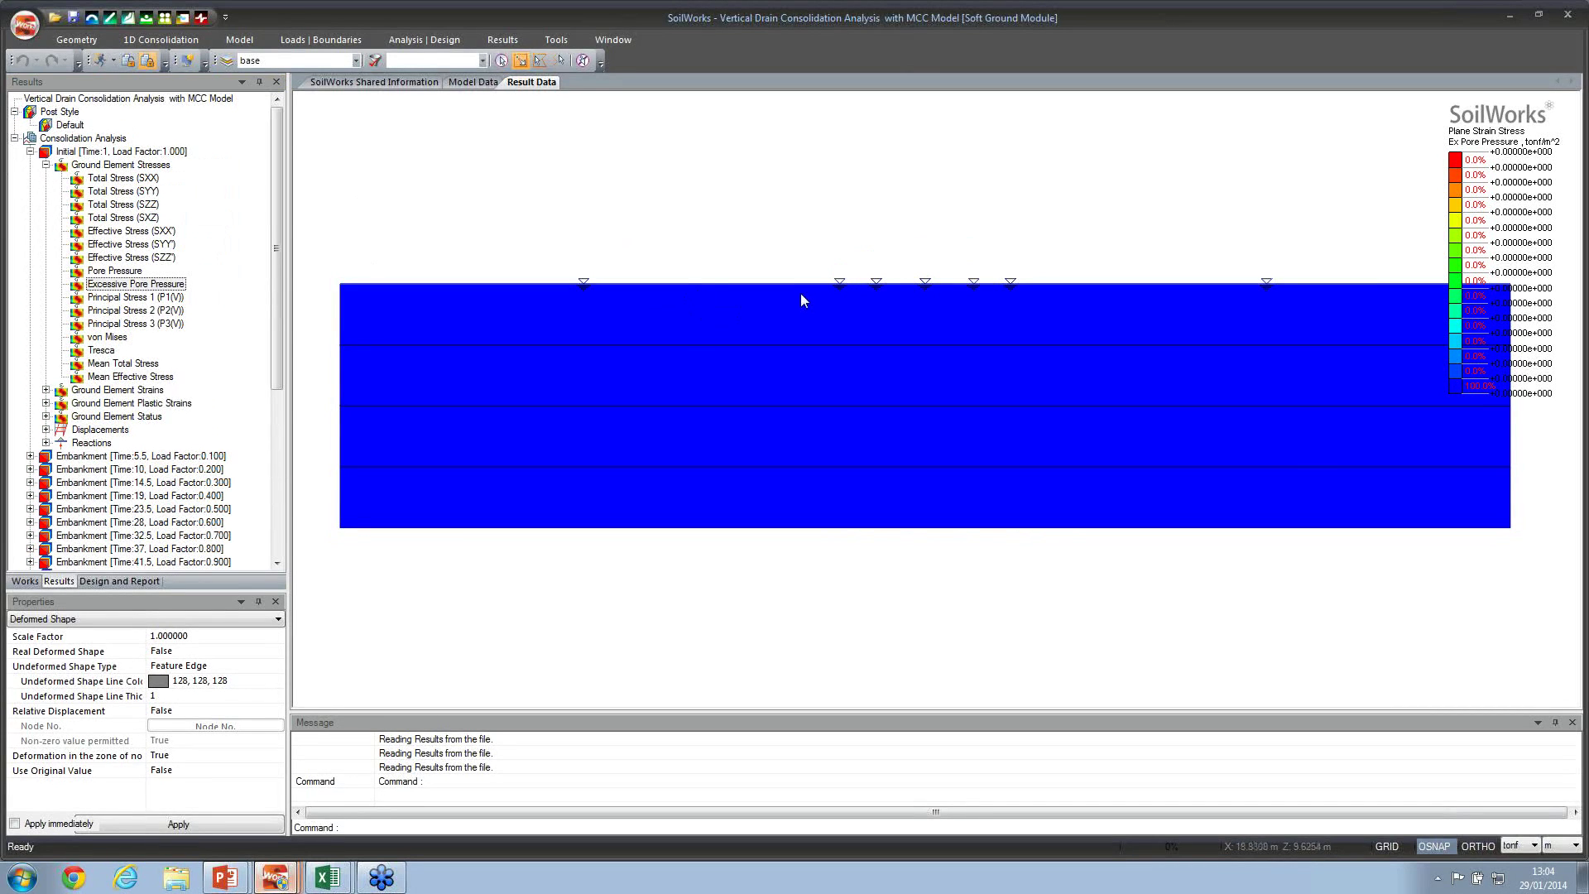
Step: With immediate application enabled, plot Excessive Pore Pressure for the Embankment stage at times 5.5, 23.5 and 46 in turn
{"action": "left_click", "coordinate": [502, 40]}
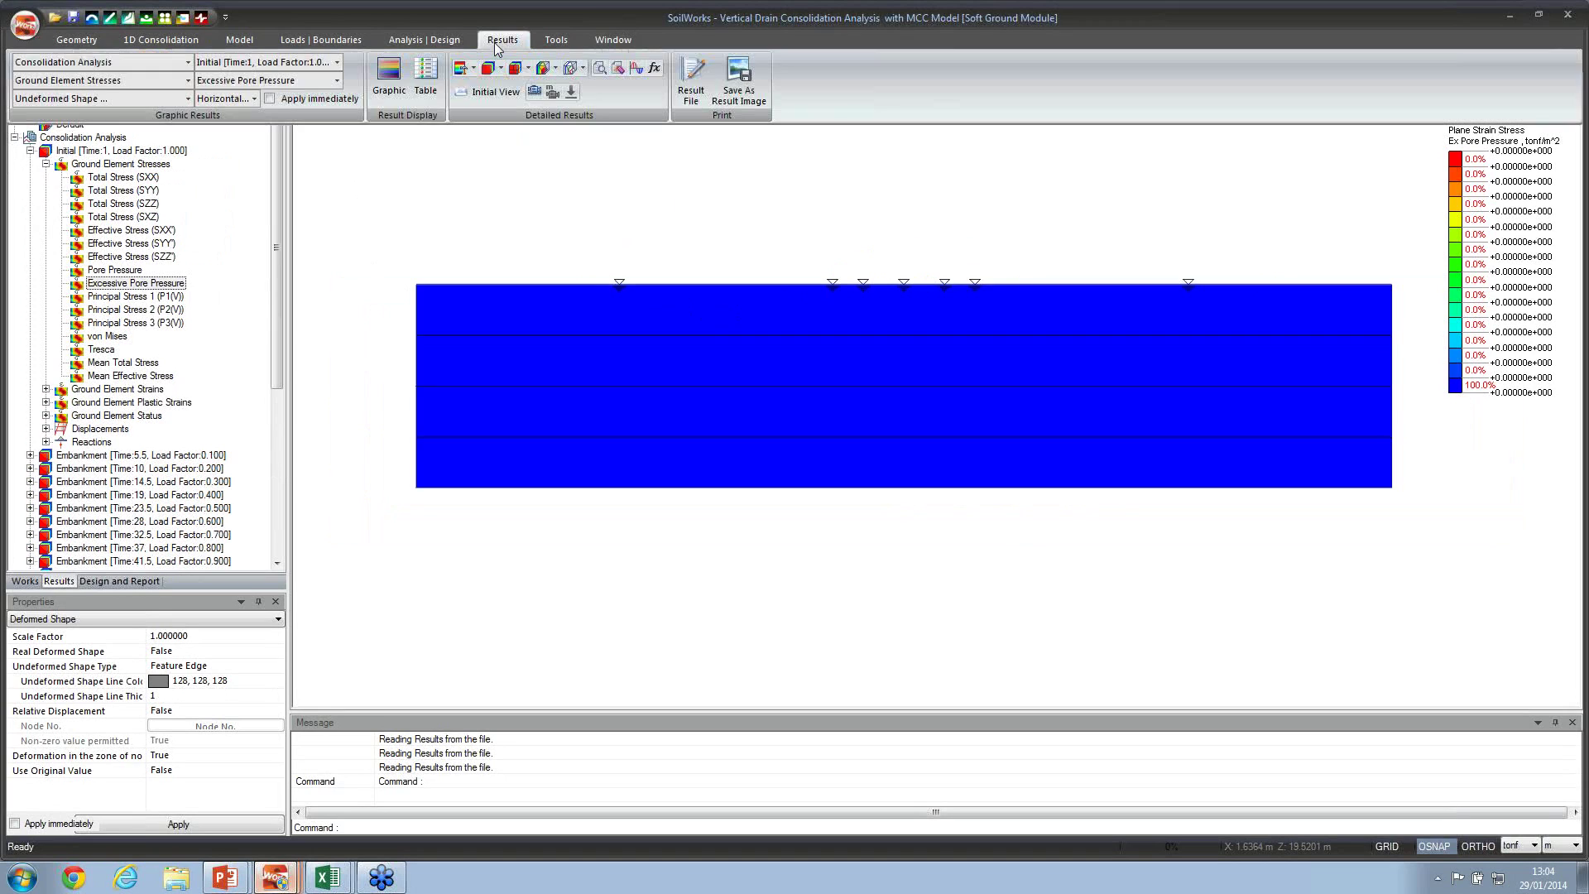
{"action": "left_click", "coordinate": [481, 42]}
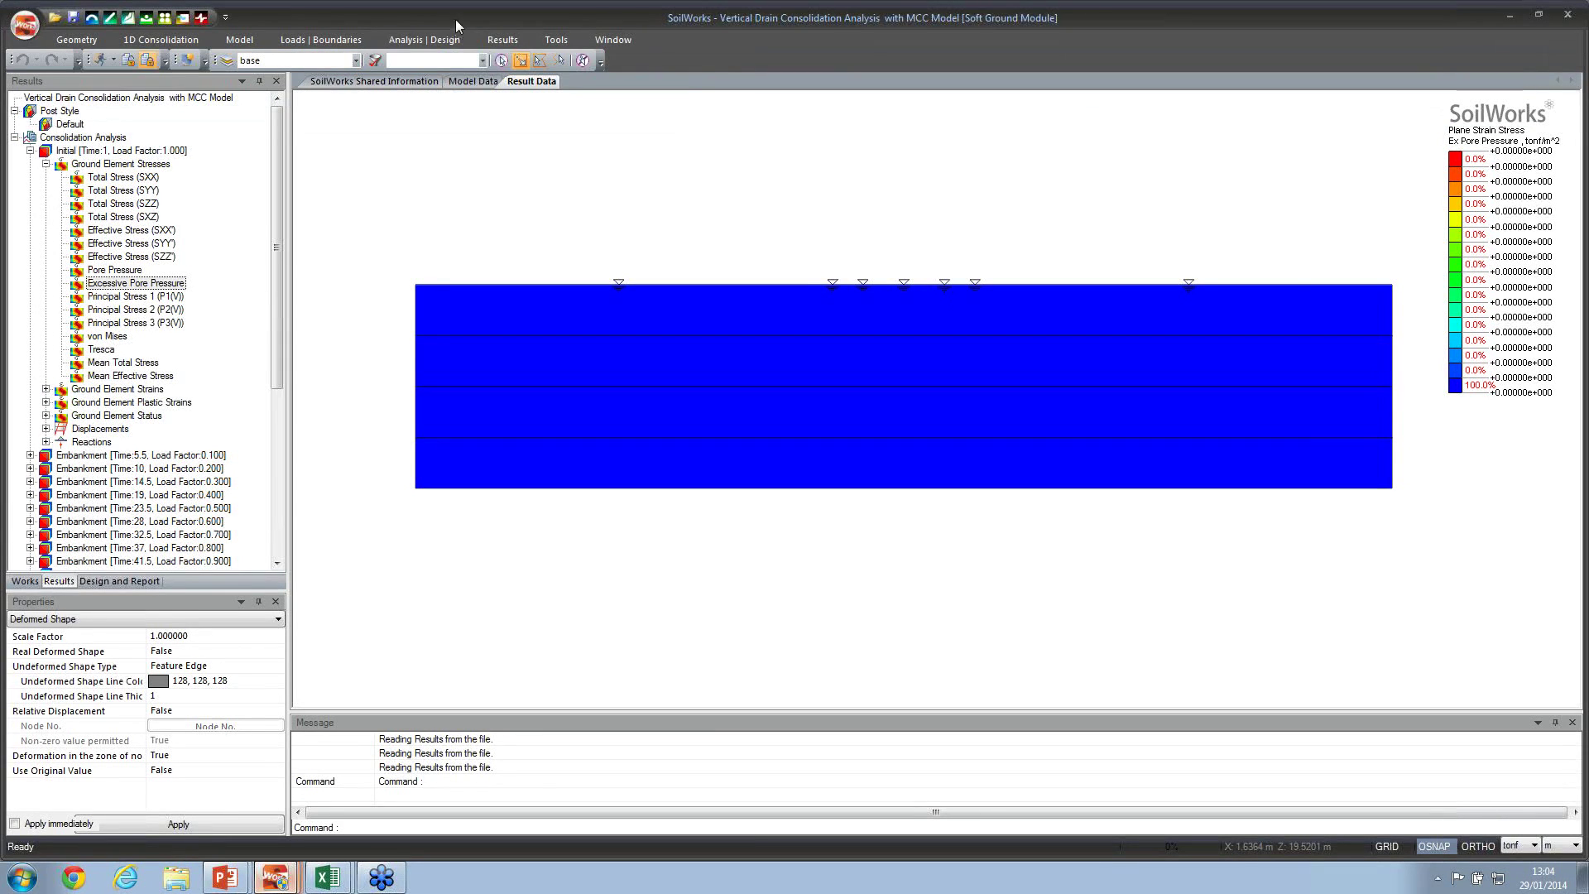
{"action": "left_click", "coordinate": [489, 40]}
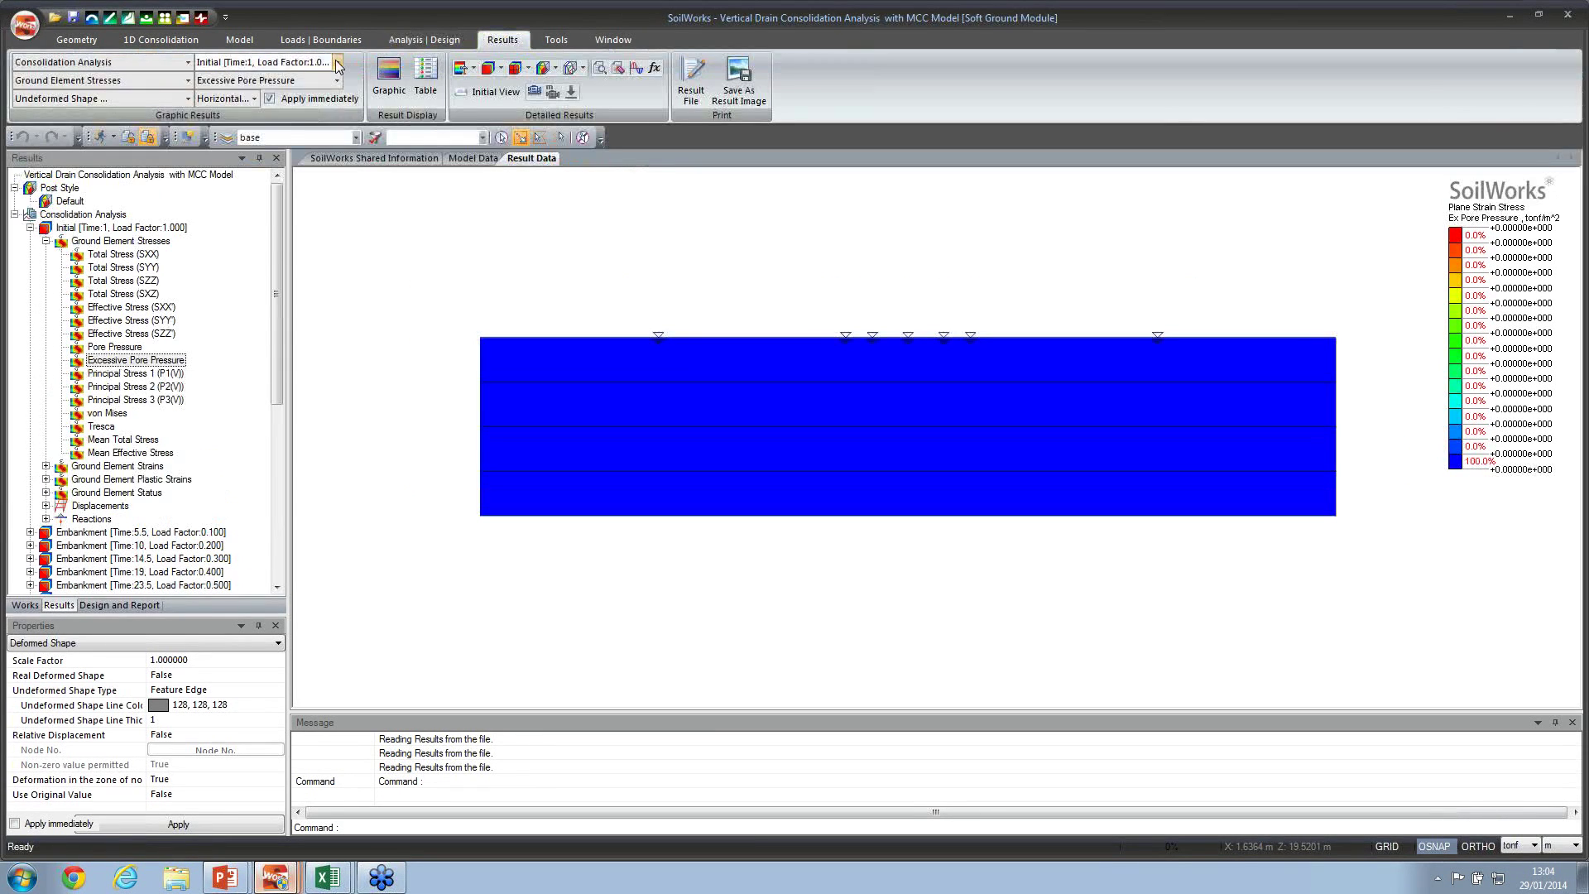
{"action": "left_click", "coordinate": [337, 62]}
{"action": "left_click", "coordinate": [301, 98]}
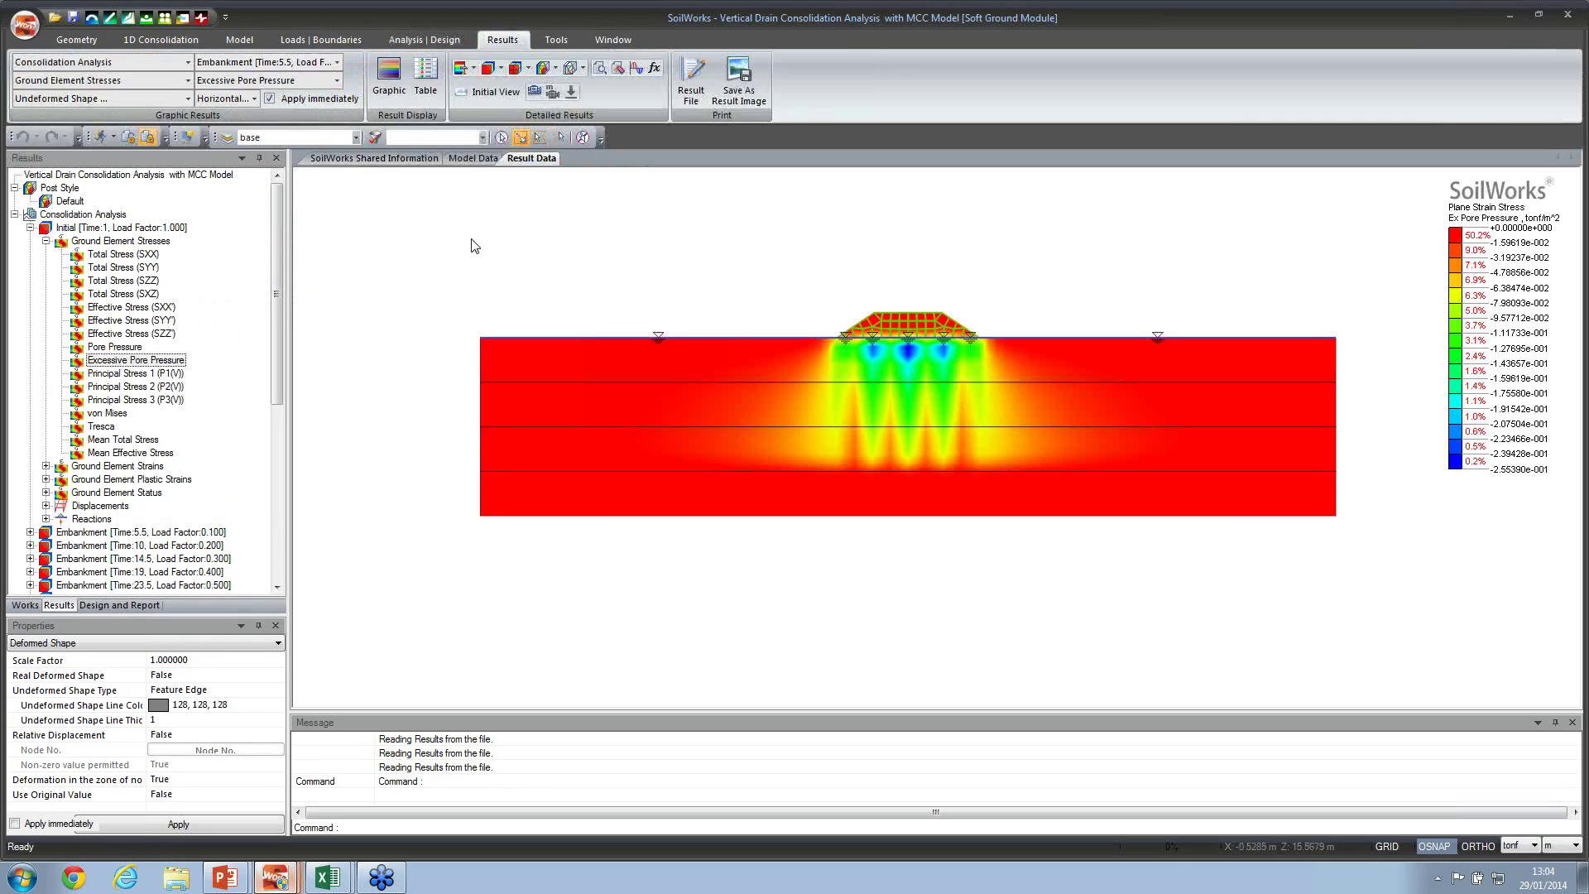
{"action": "left_click", "coordinate": [337, 63]}
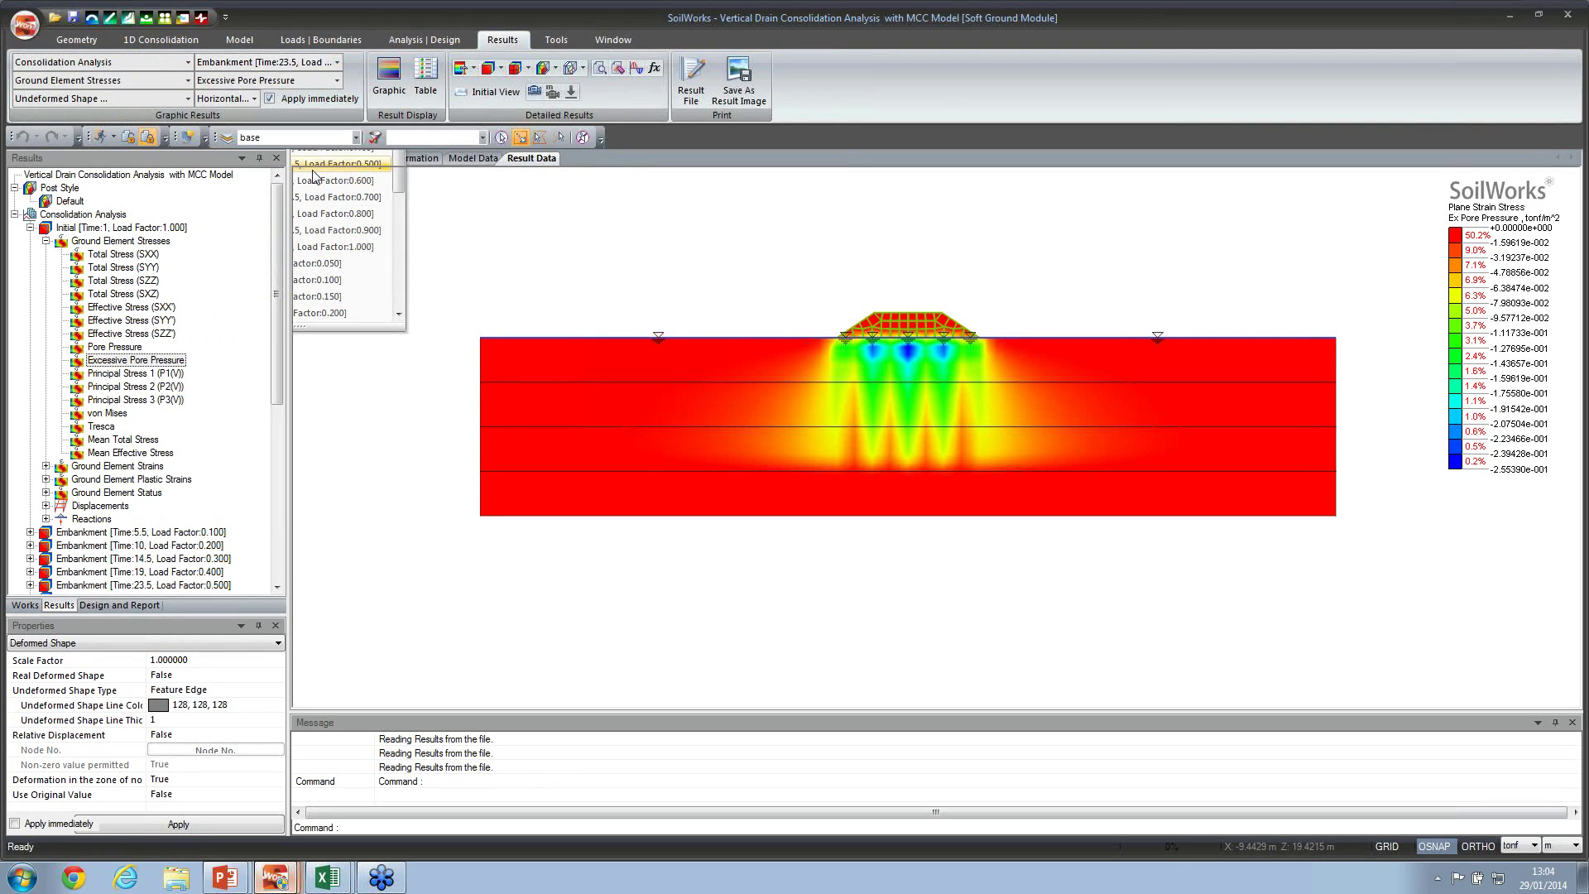
{"action": "left_click", "coordinate": [313, 164]}
{"action": "left_click", "coordinate": [337, 62]}
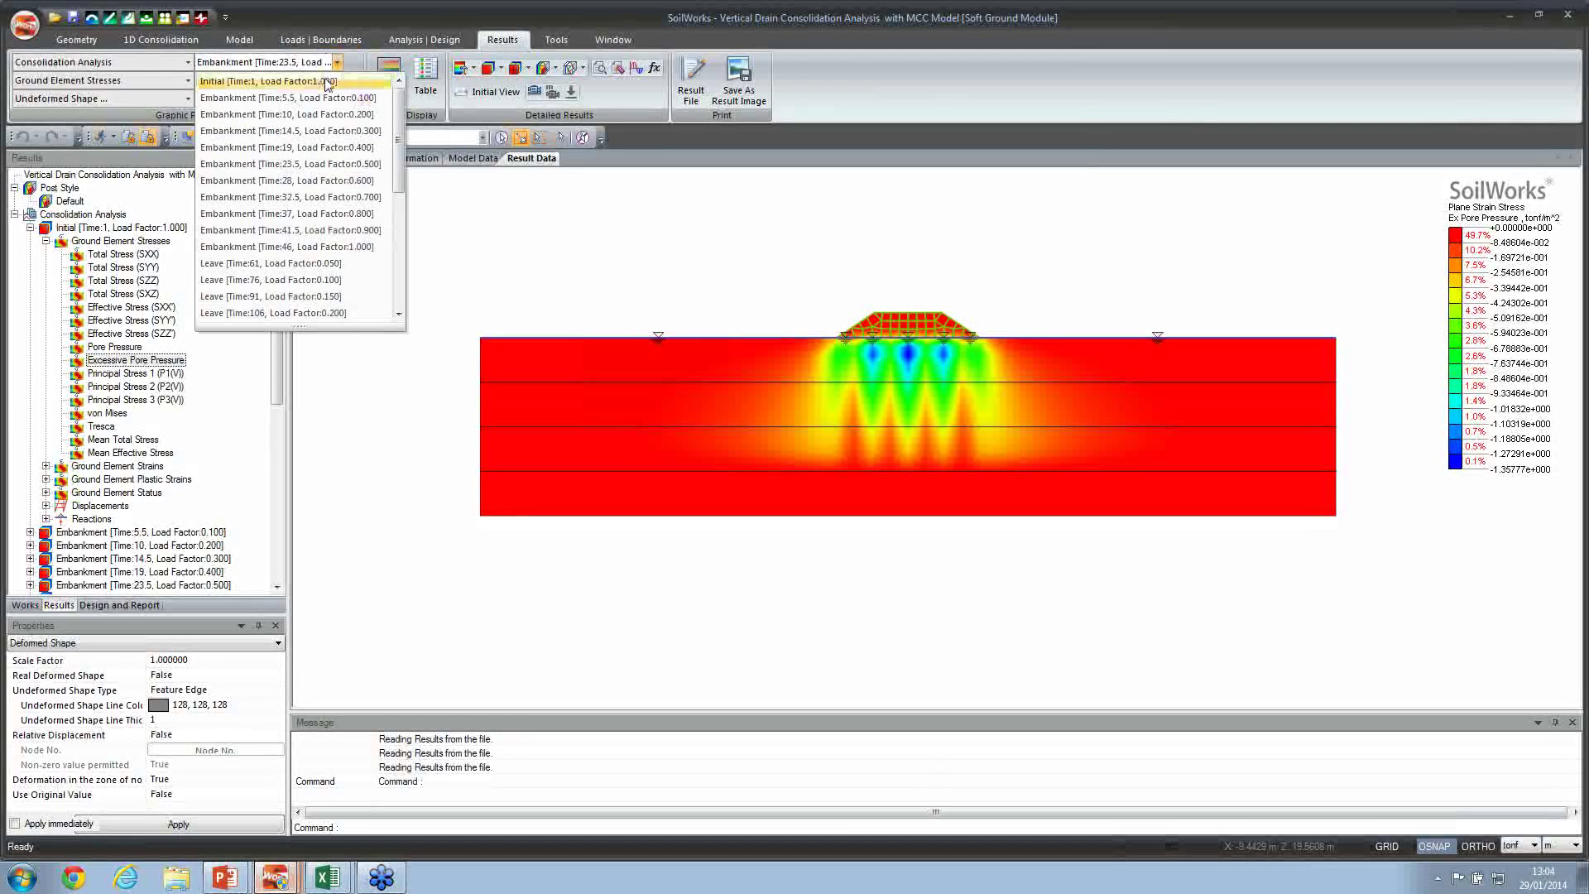
{"action": "left_click", "coordinate": [313, 247]}
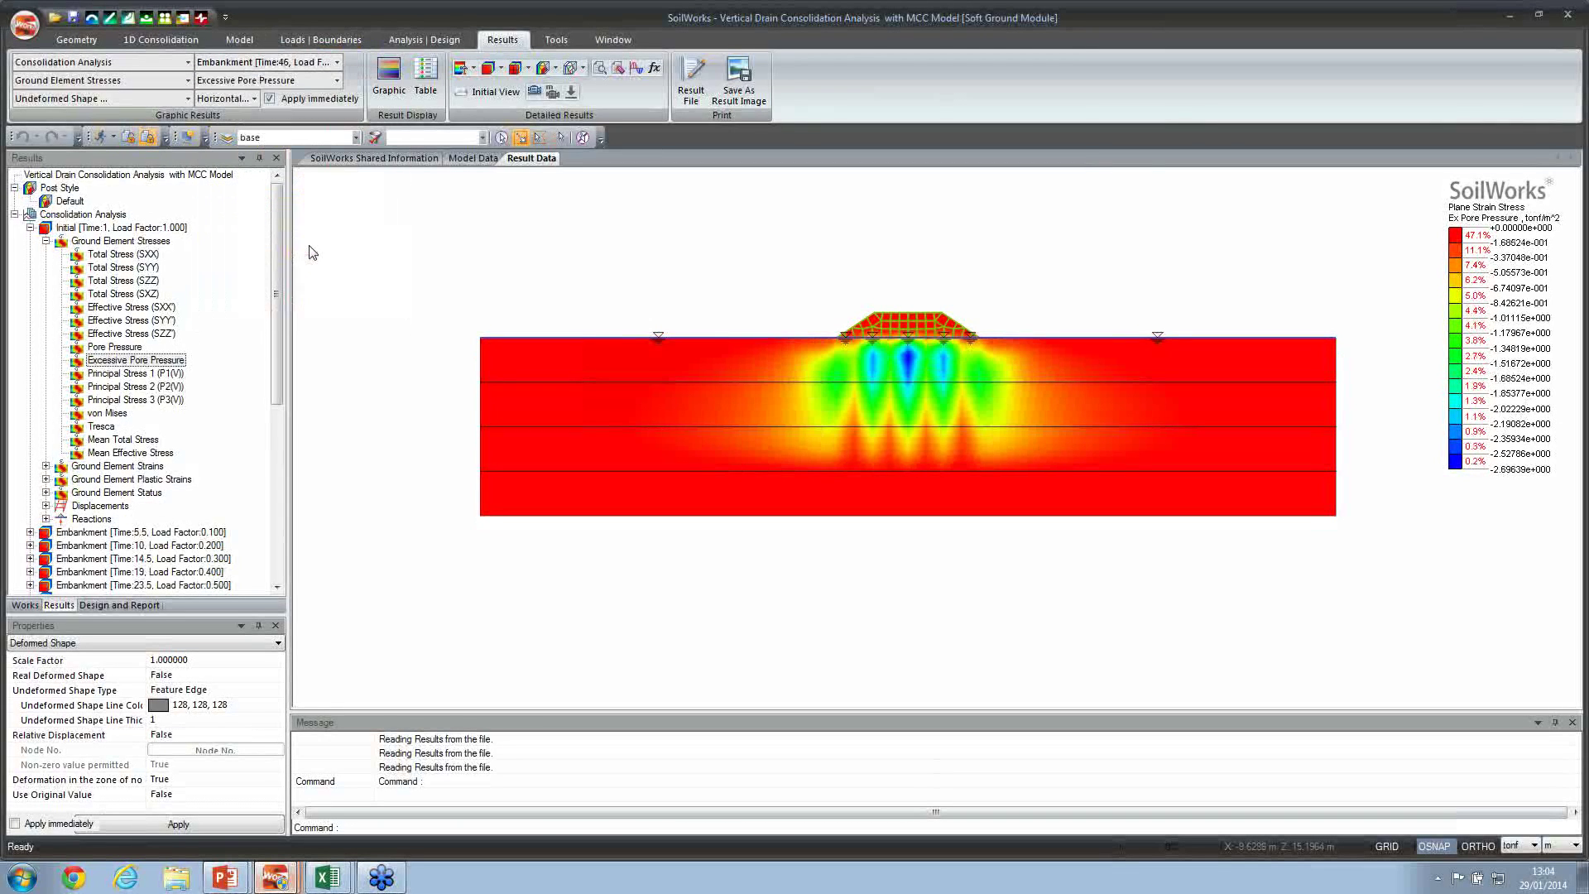
Step: Plot Excessive Pore Pressure for the Leave stage at time 76
{"action": "left_click", "coordinate": [337, 62]}
{"action": "scroll", "coordinate": [395, 165], "scroll_direction": "down", "scroll_amount": 3}
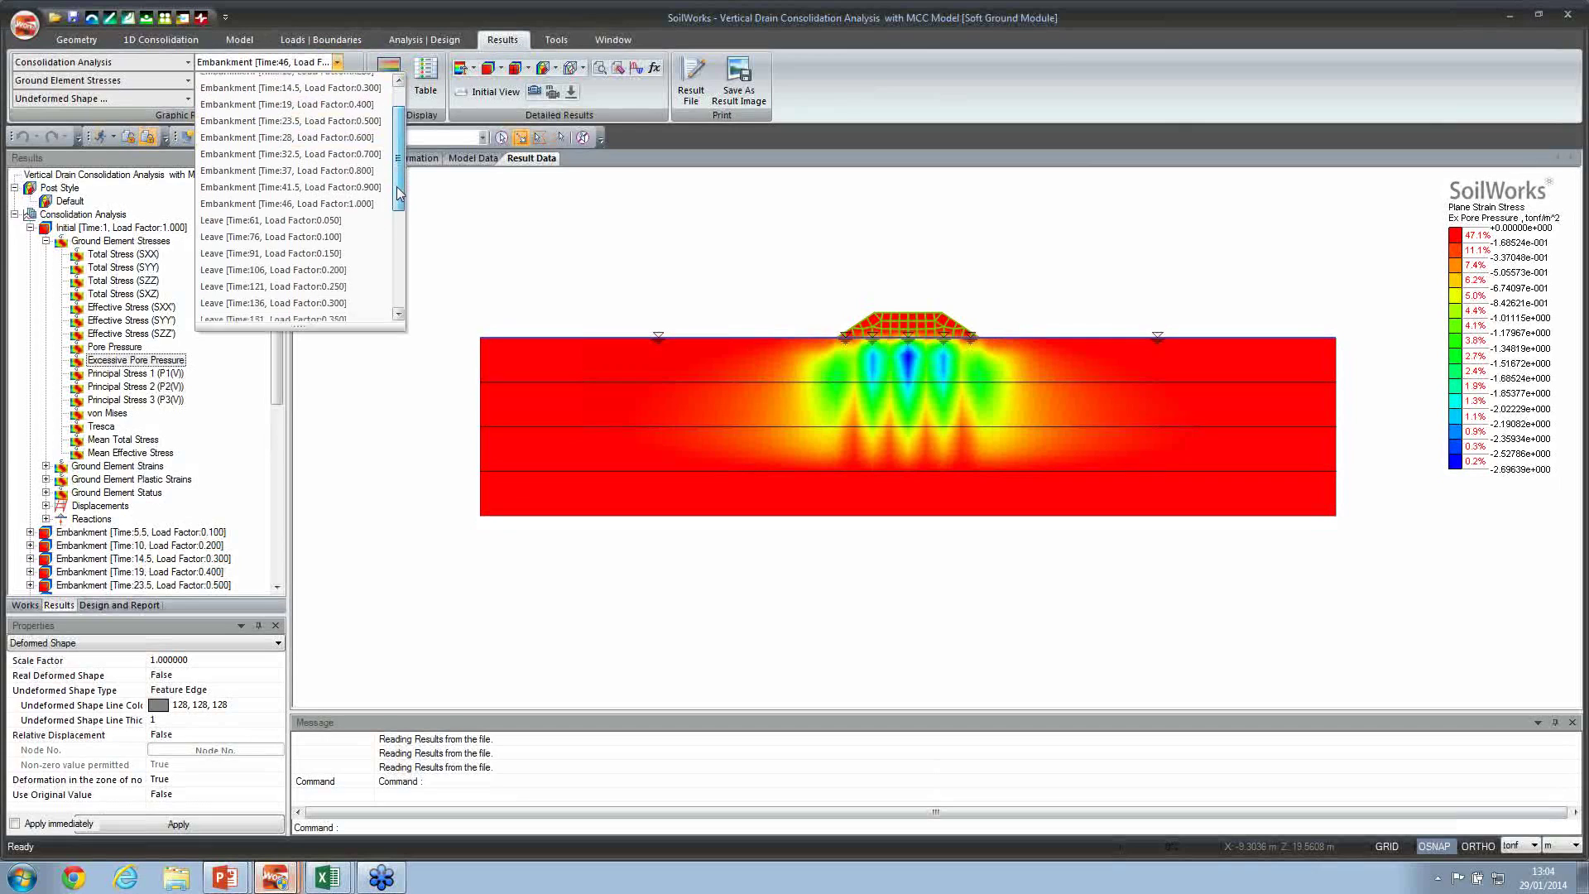
{"action": "left_click", "coordinate": [314, 164]}
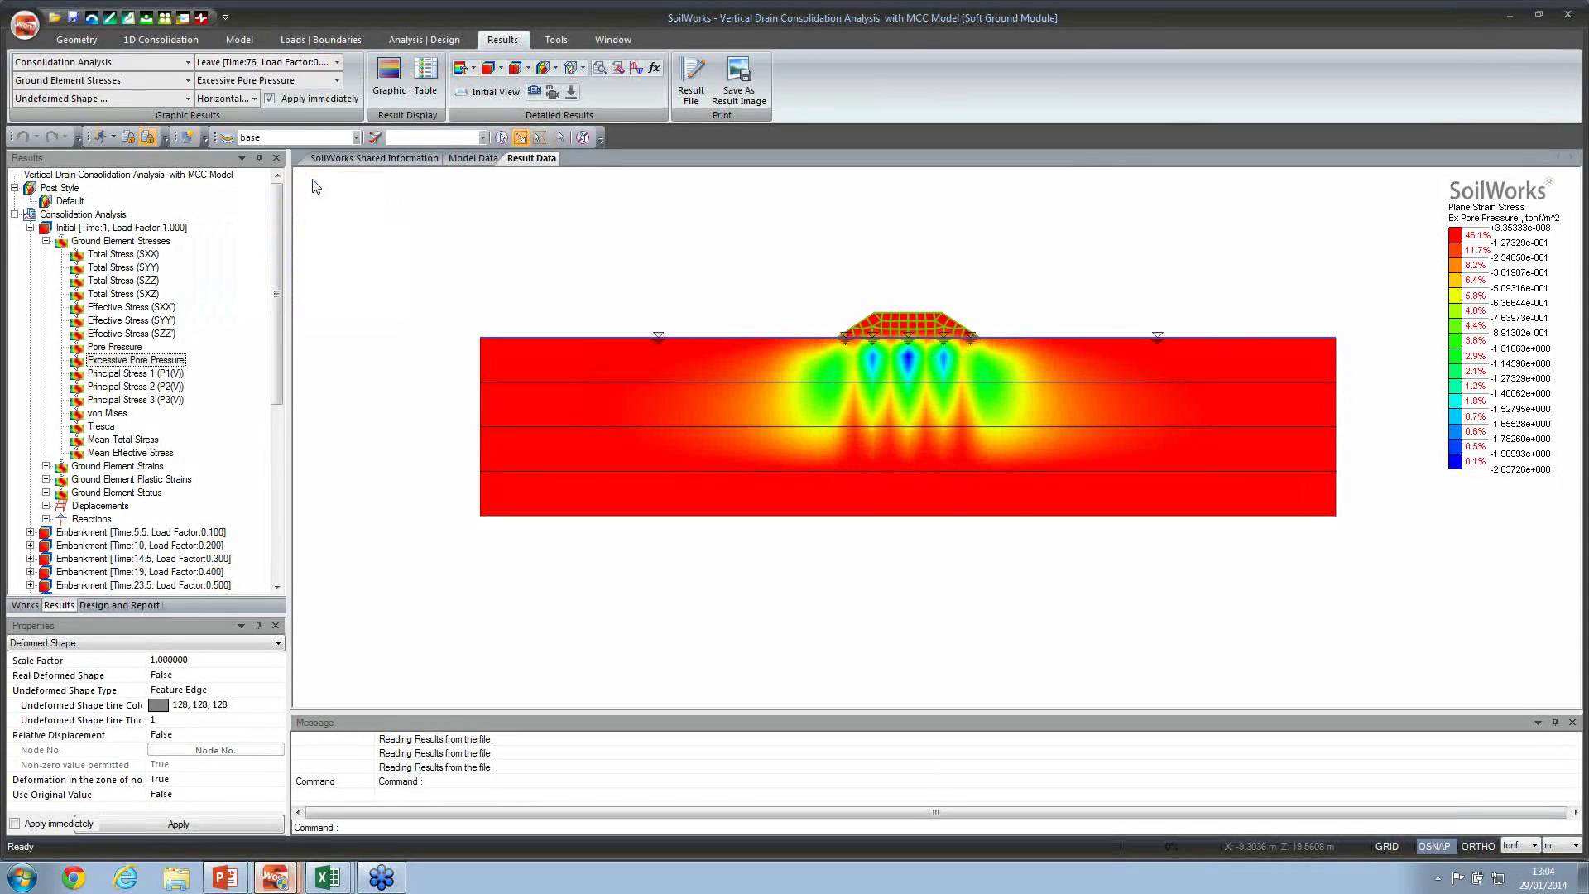
Step: Plot Excessive Pore Pressure for the Leave stage at time 166 and at the final time 346
{"action": "left_click", "coordinate": [336, 62]}
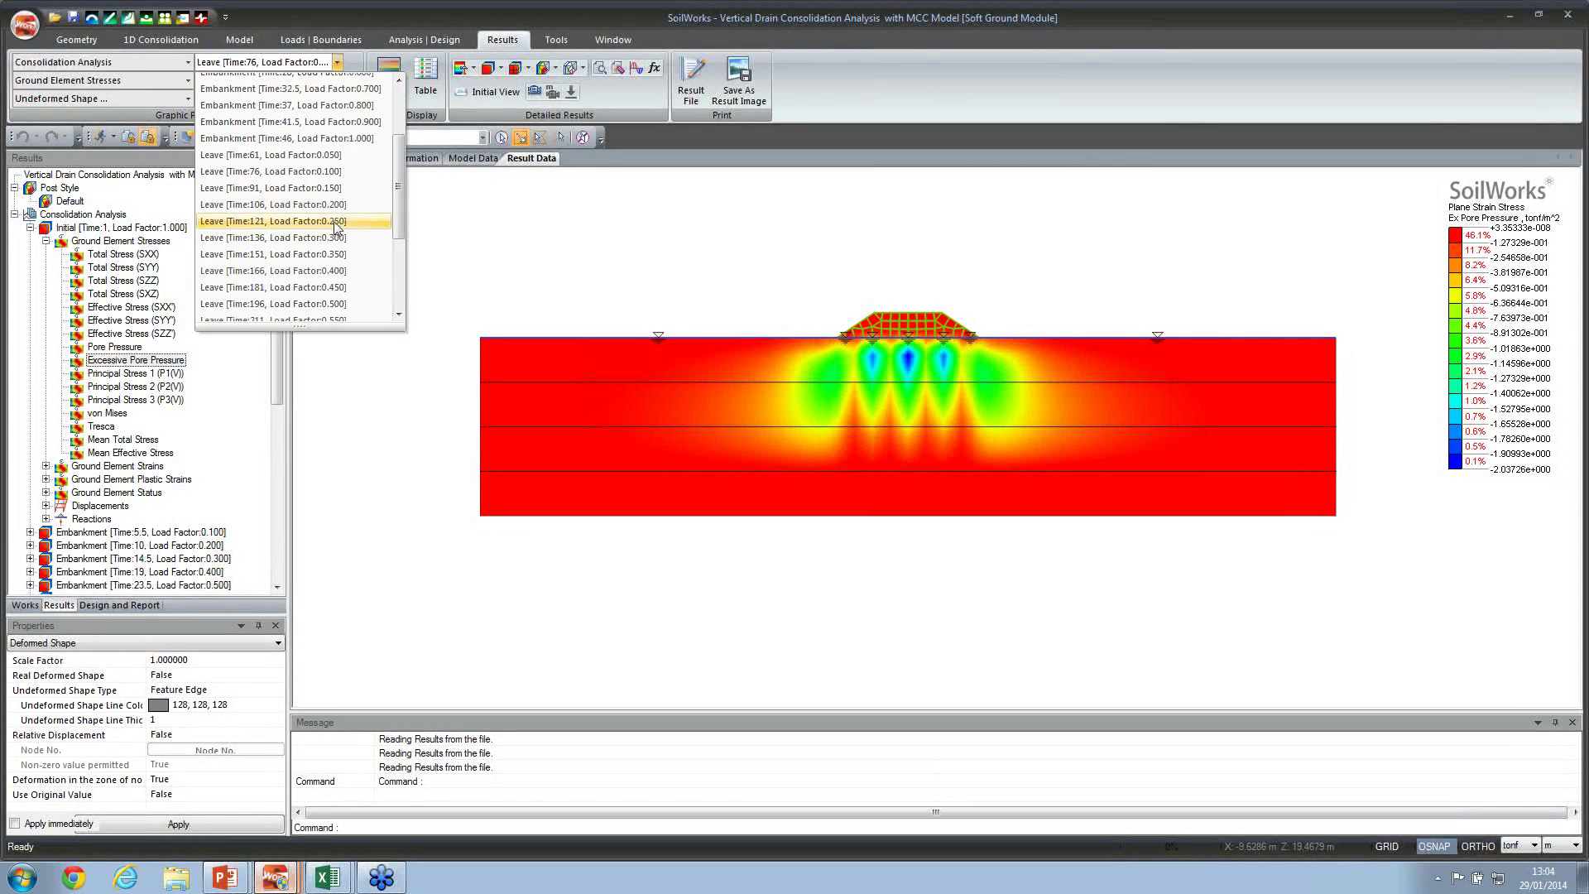
{"action": "left_click", "coordinate": [331, 271]}
{"action": "left_click", "coordinate": [338, 61]}
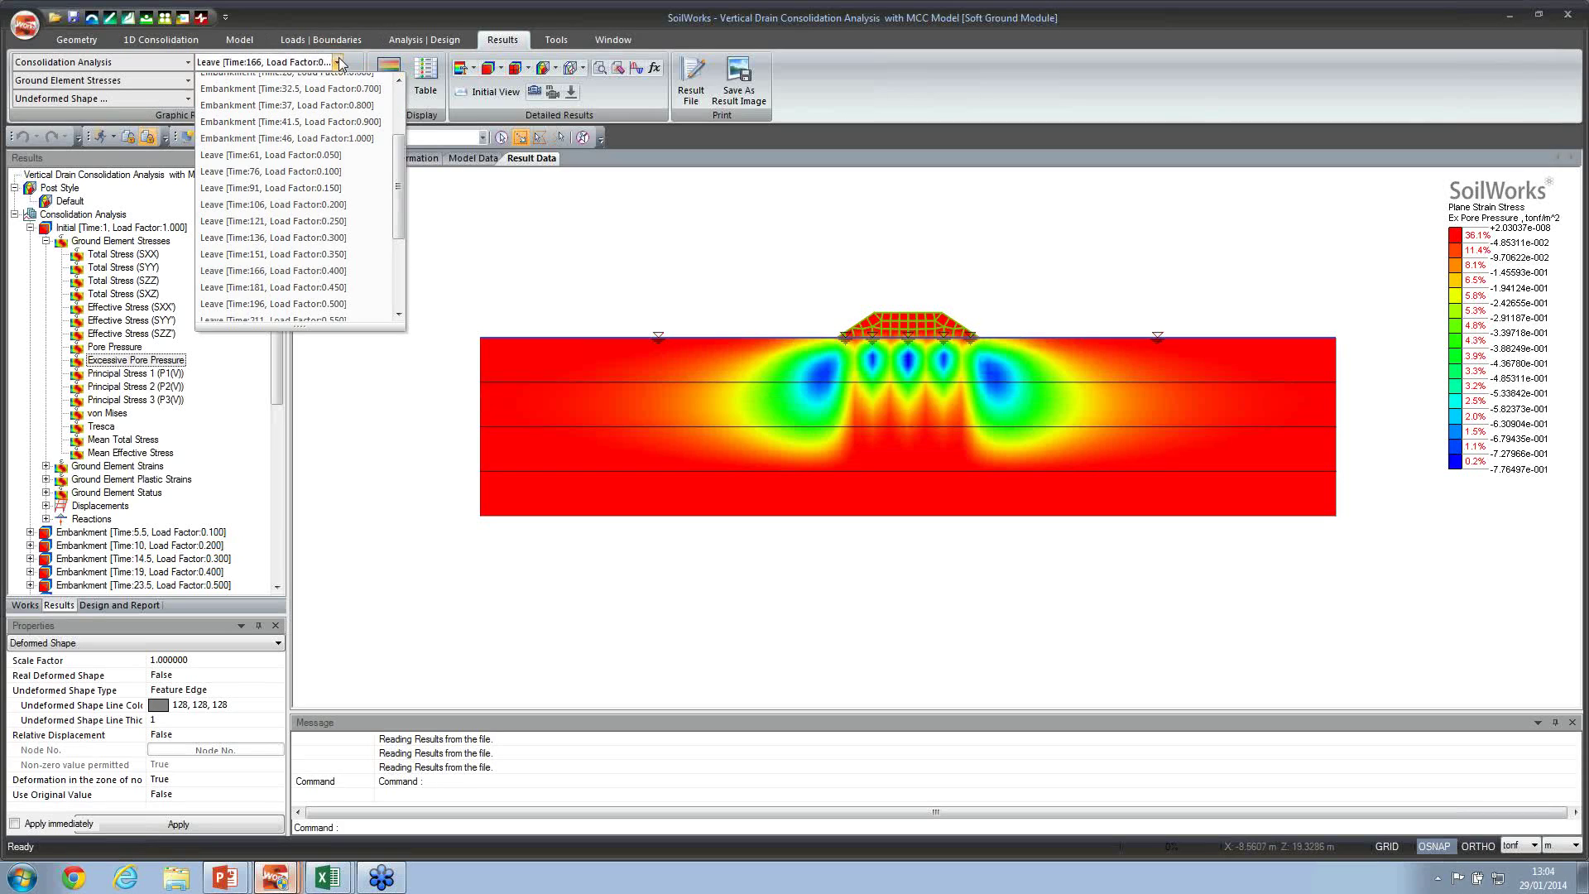
{"action": "scroll", "coordinate": [396, 248], "scroll_direction": "down", "scroll_amount": 3}
{"action": "scroll", "coordinate": [348, 297], "scroll_direction": "down", "scroll_amount": 2}
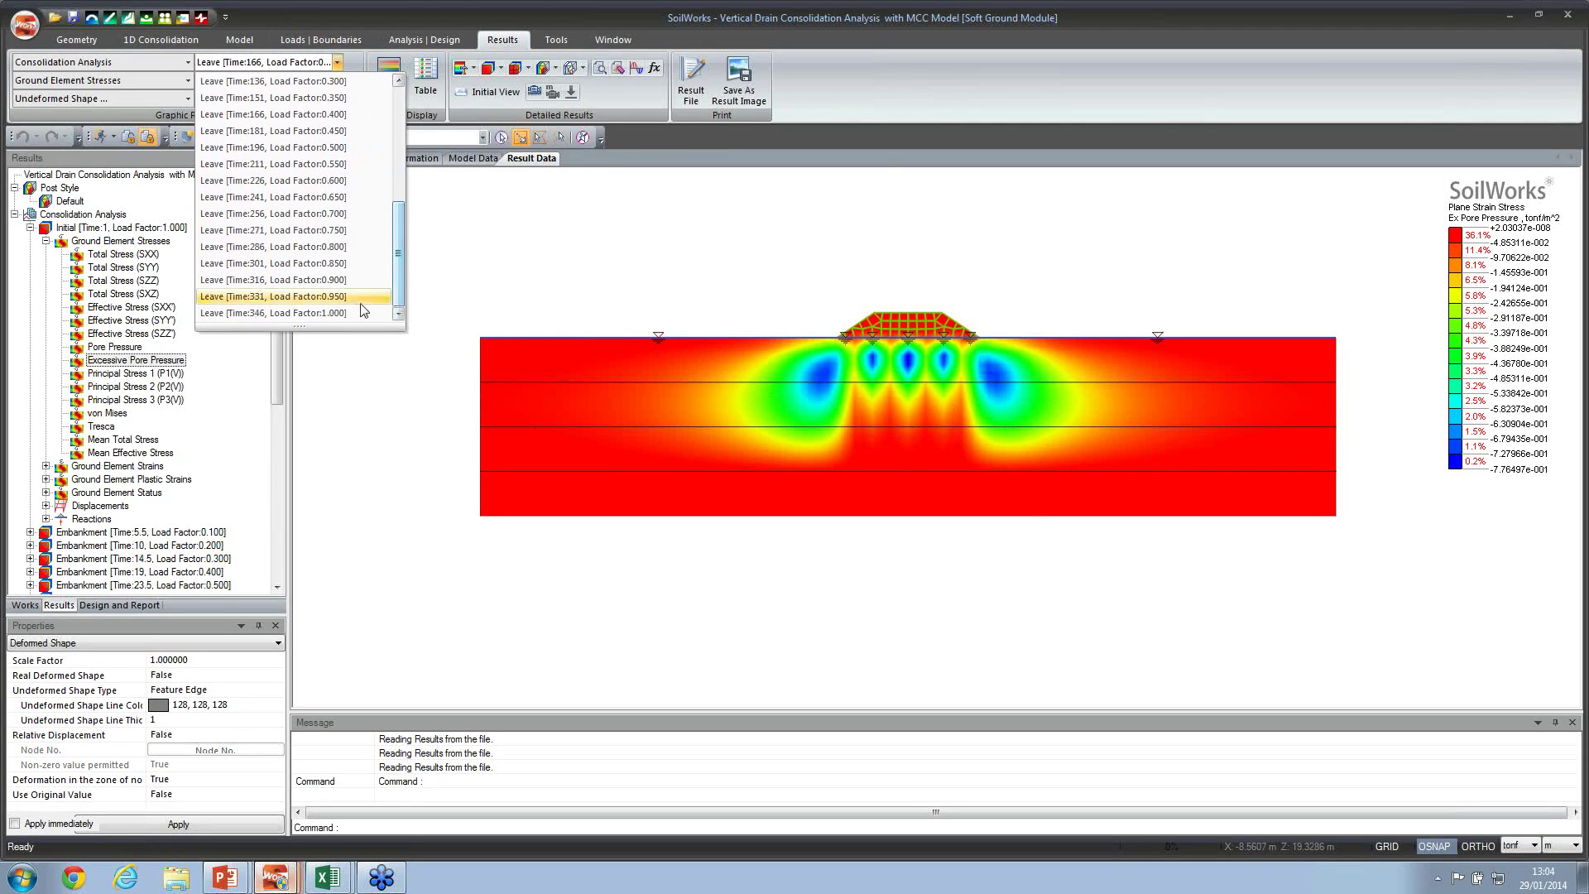
{"action": "left_click", "coordinate": [313, 310]}
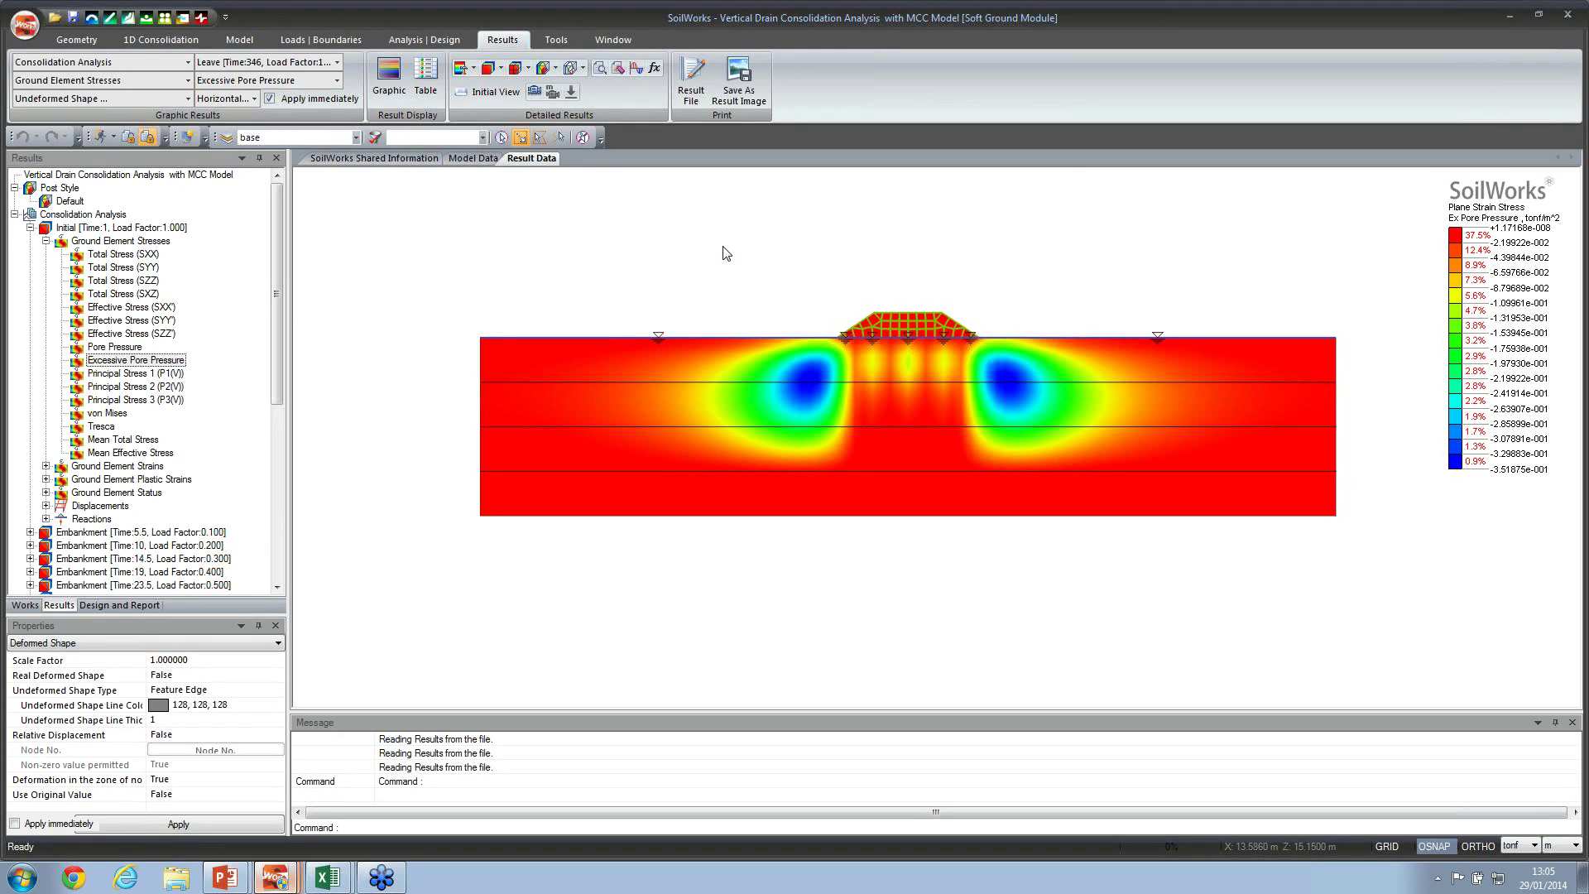
Step: Switch to the PowerPoint slide show and advance from the Part4: Benchmark slide to the closing SoilWorks slide
{"action": "left_click", "coordinate": [473, 158]}
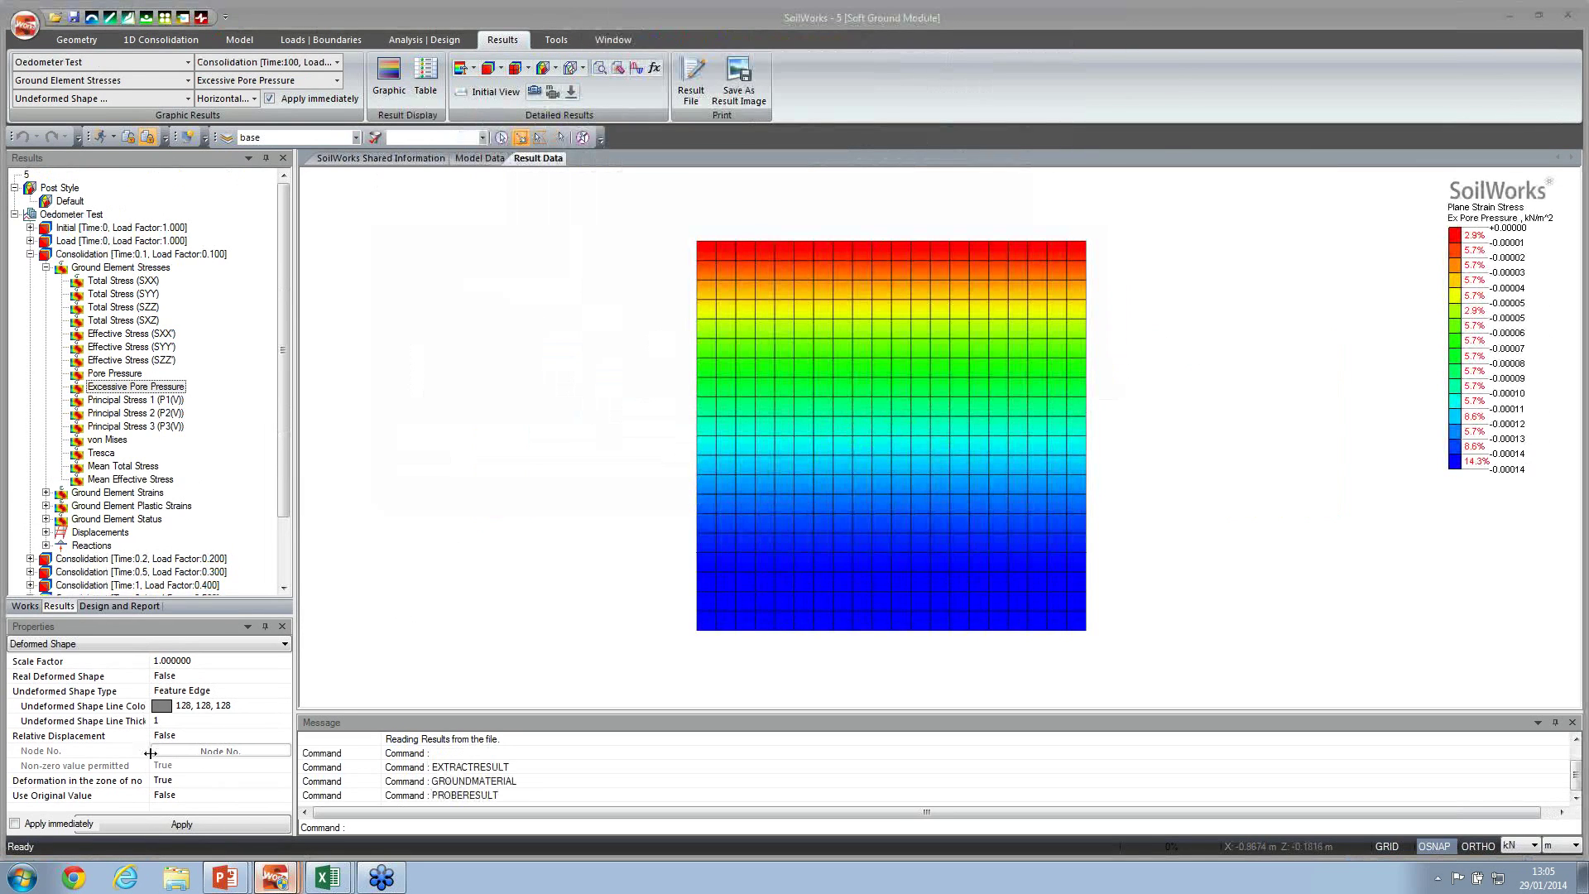
{"action": "key", "text": "alt+Tab"}
{"action": "key", "text": "alt+Tab"}
{"action": "key", "text": "alt+Tab"}
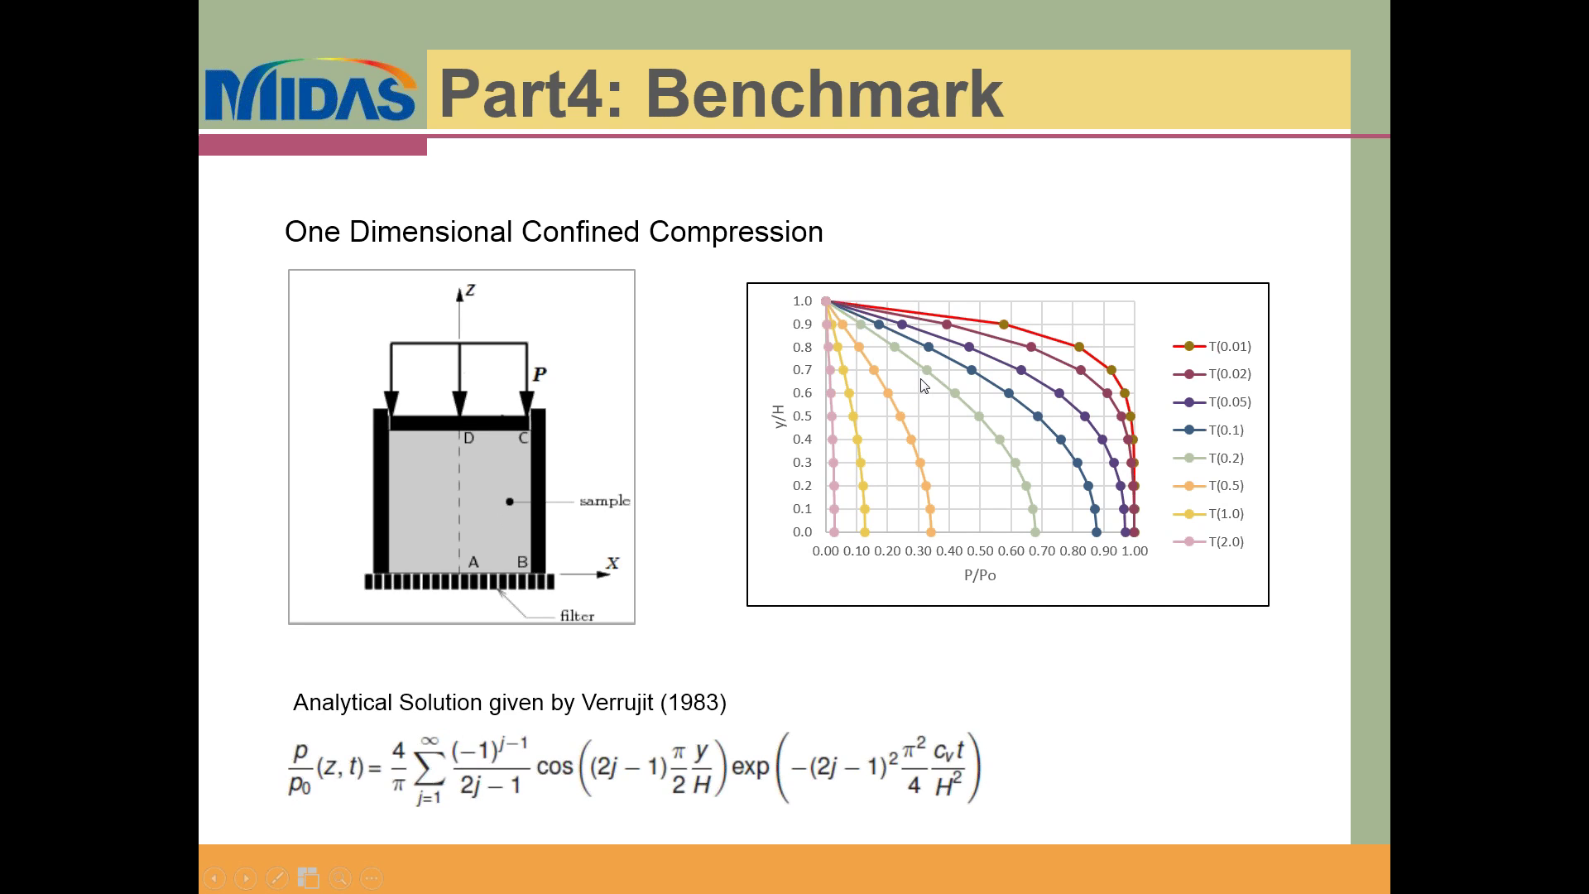
{"action": "left_click", "coordinate": [1035, 556]}
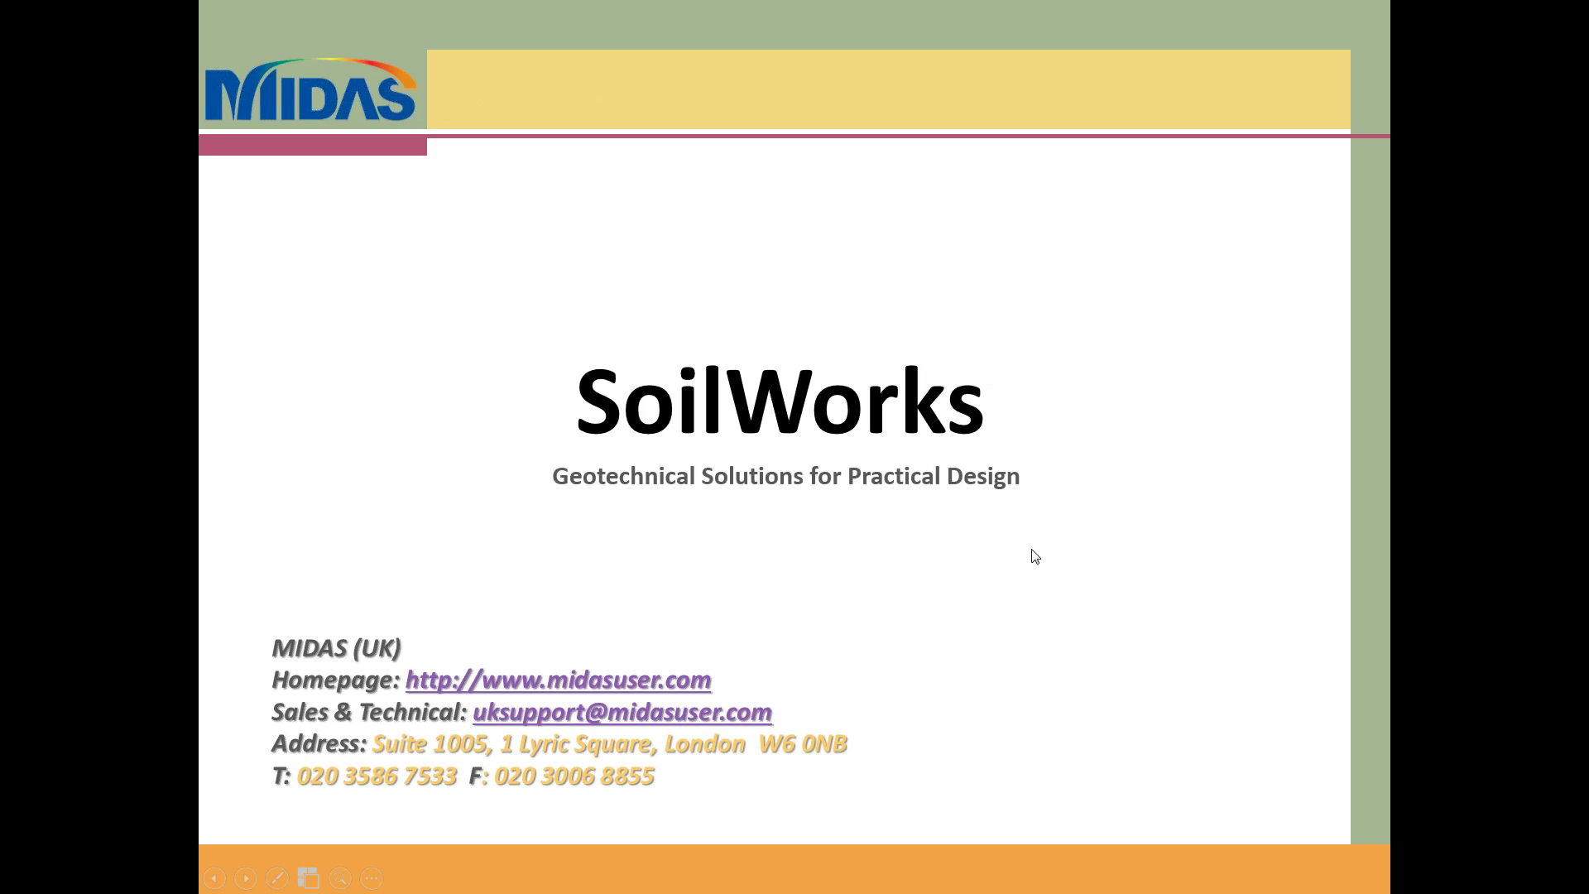